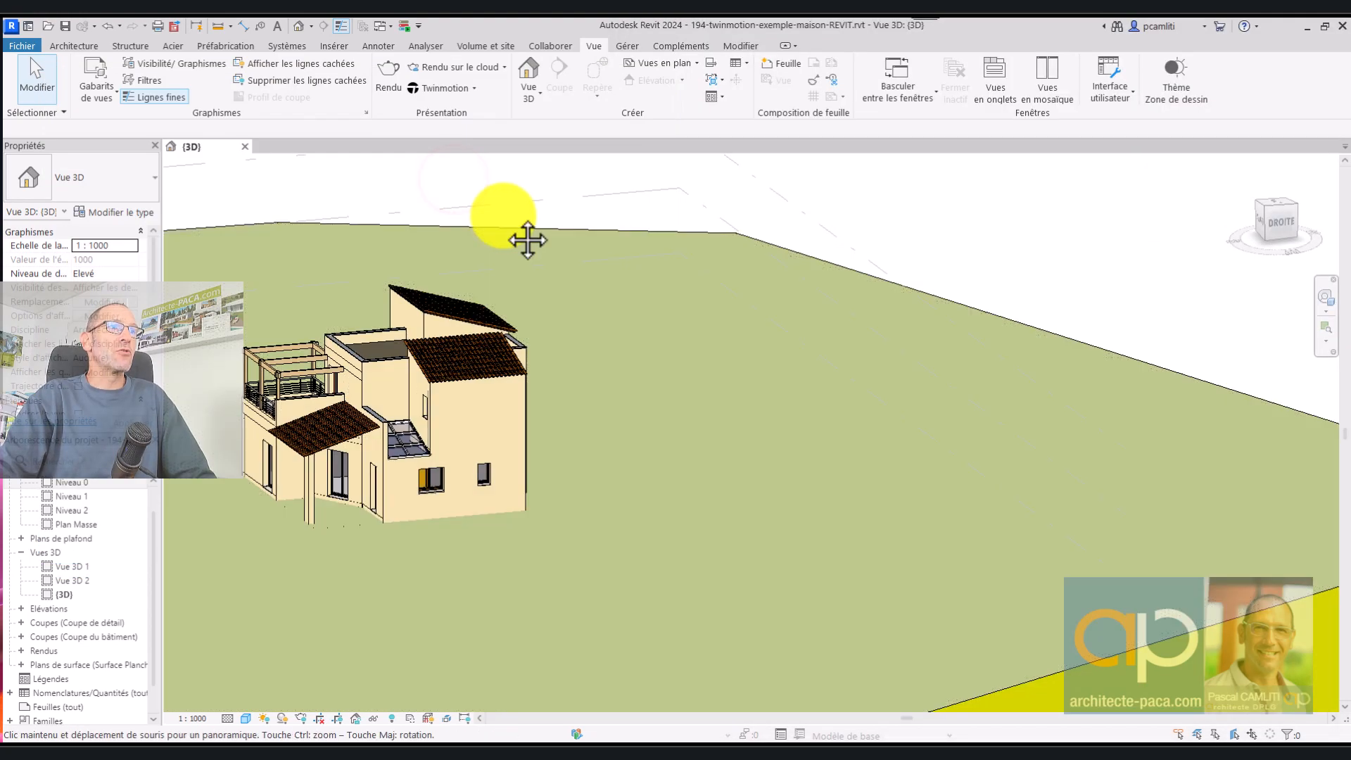
Switch to the Momento360 browser window and look around the Terrasse panorama.
middle_drag(528, 241, 702, 242)
mouse_move(906, 738)
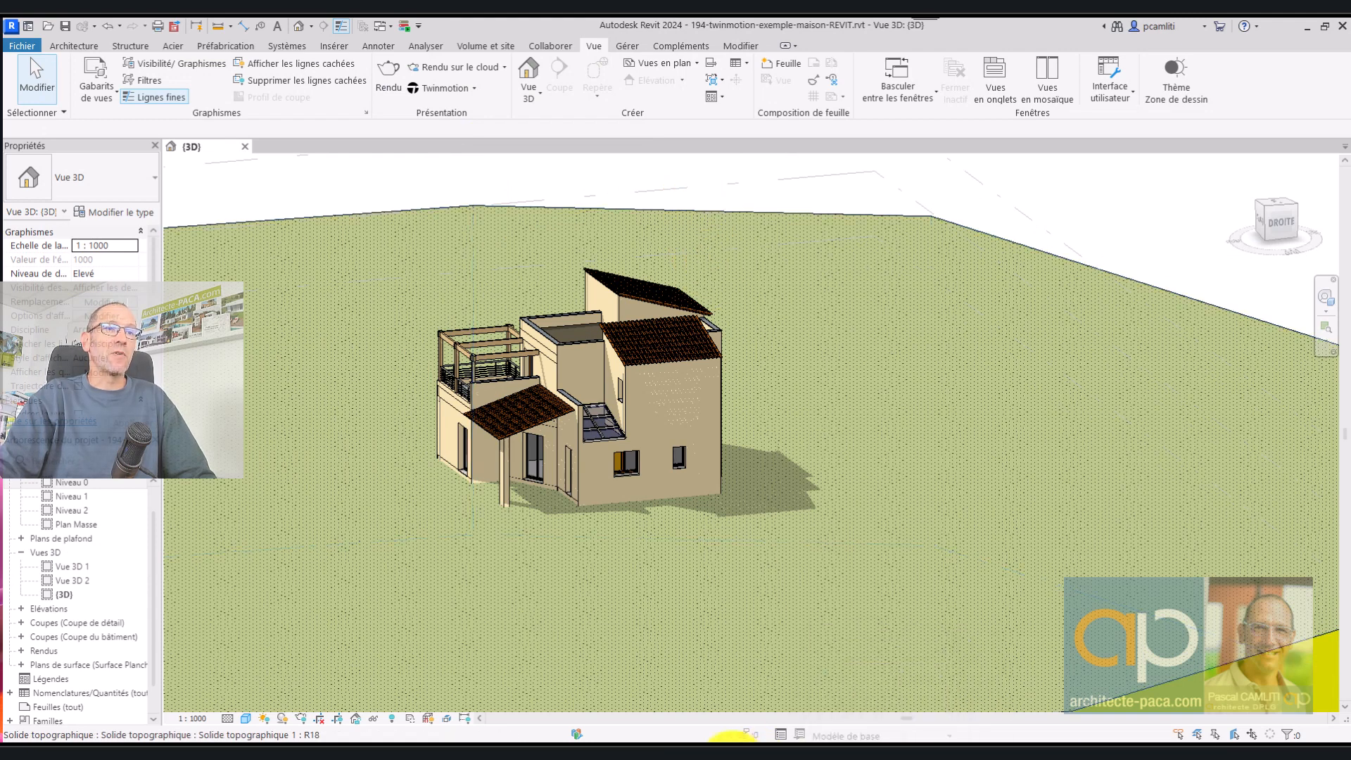
click(790, 717)
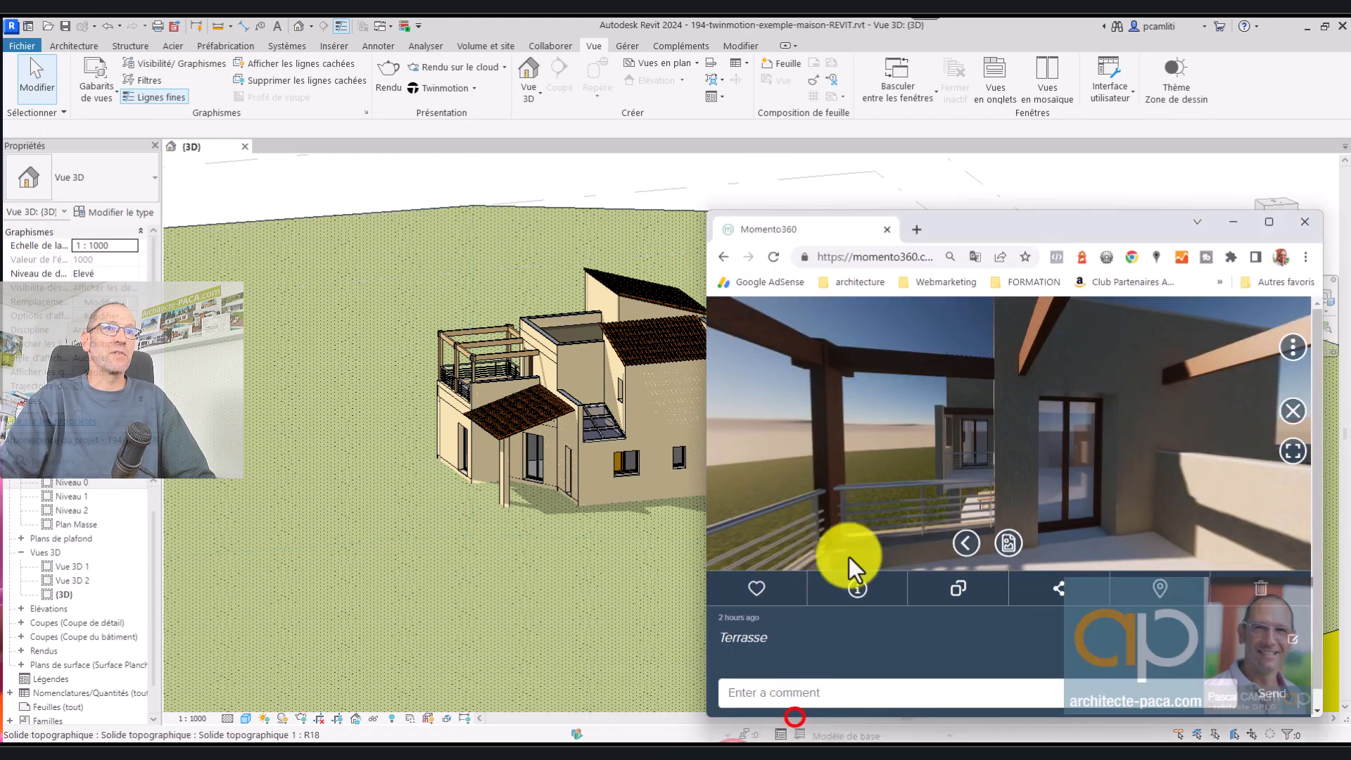
drag(1138, 460, 1124, 425)
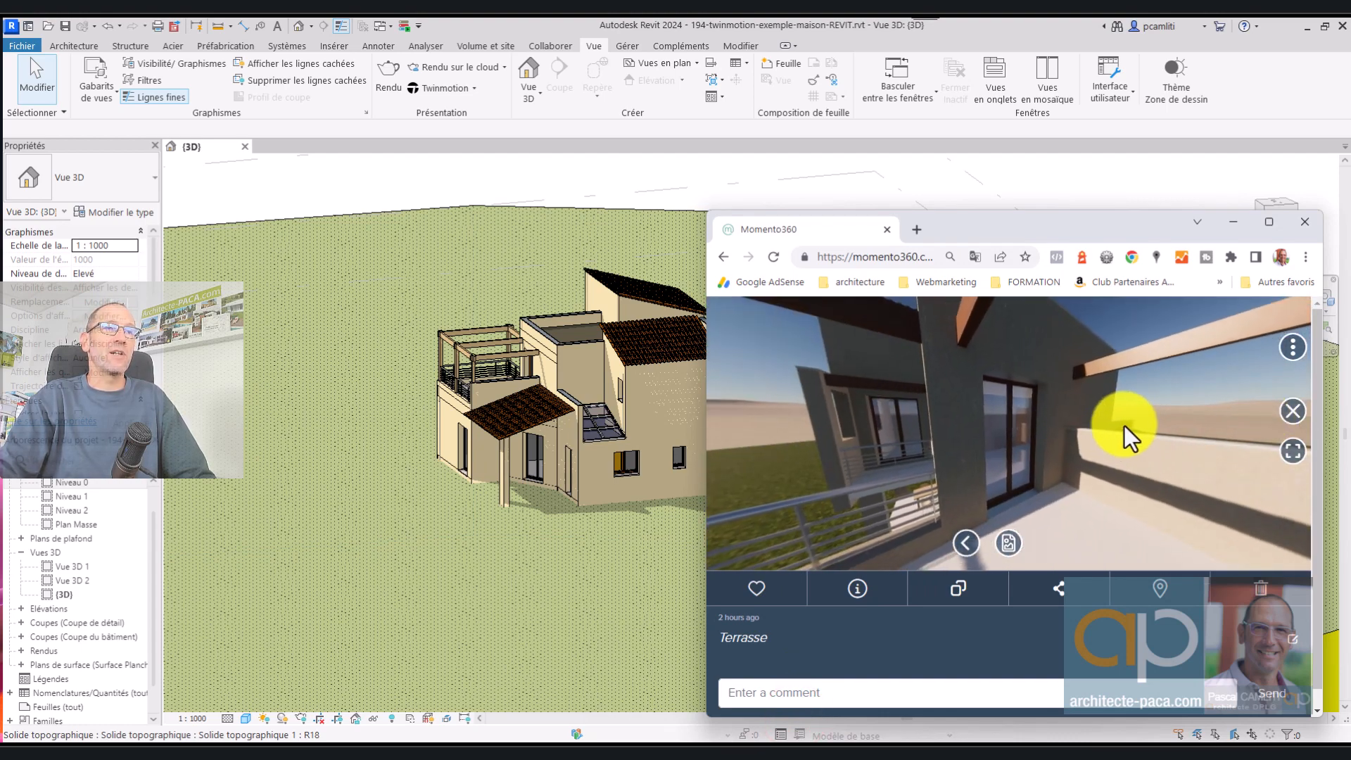
Switch back to the 3D house view in Revit and display the available Twinmotion commands.
click(643, 194)
shift+middle_drag(618, 347, 768, 354)
scroll(699, 356, up, 4)
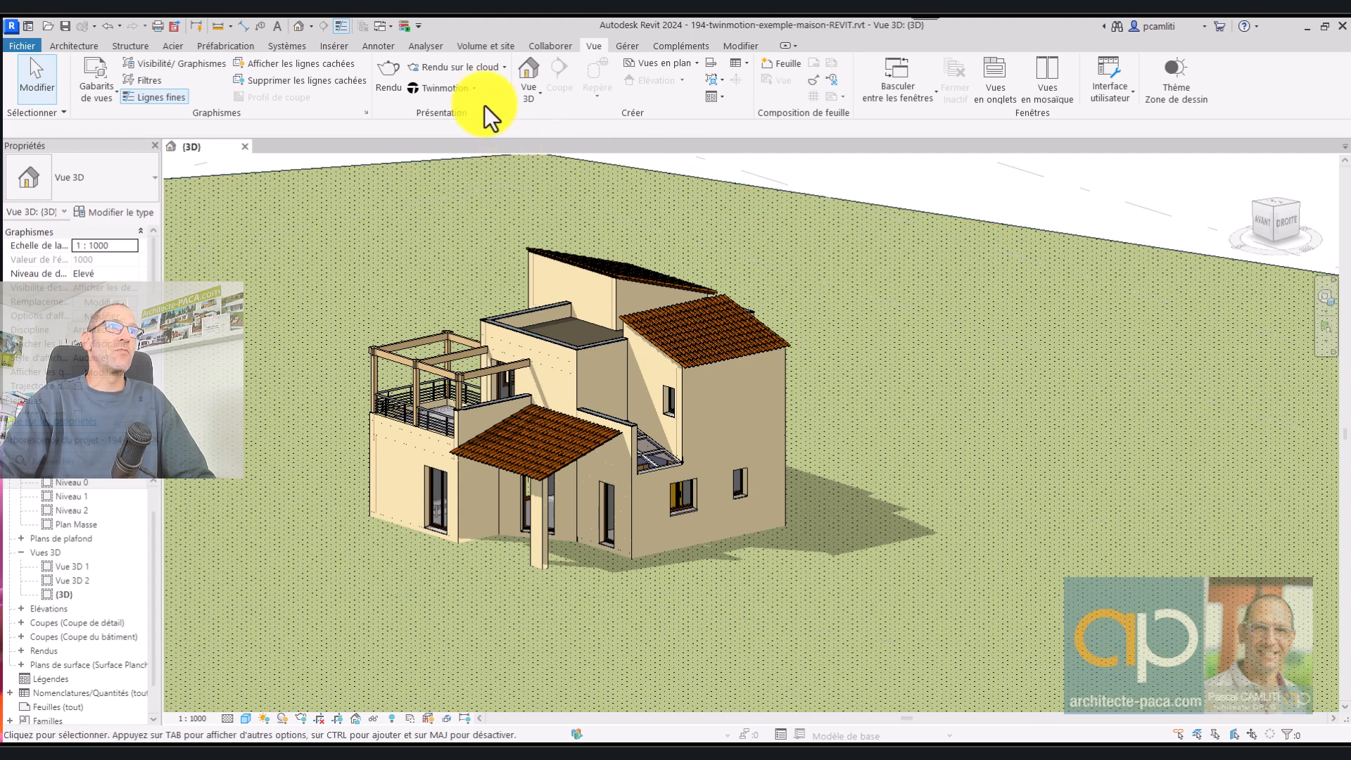
click(543, 45)
click(596, 45)
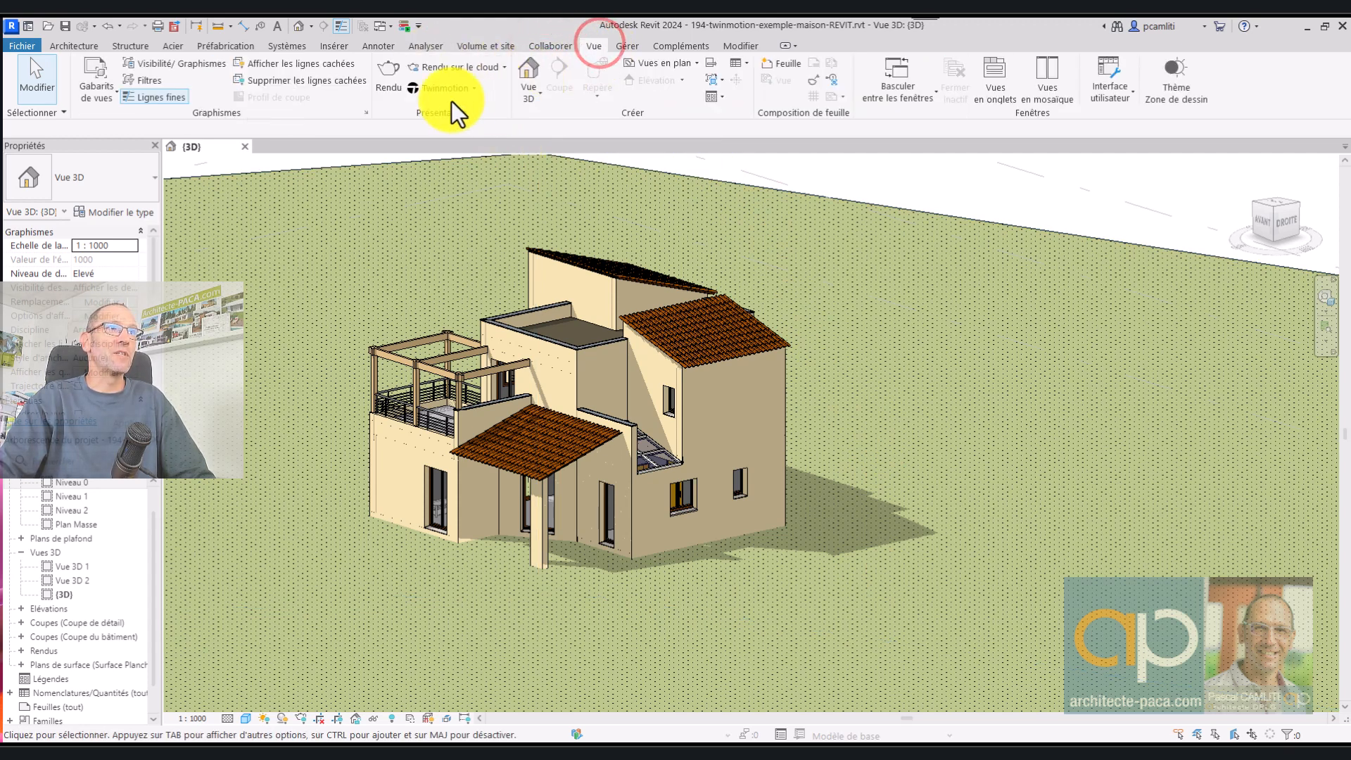
click(470, 89)
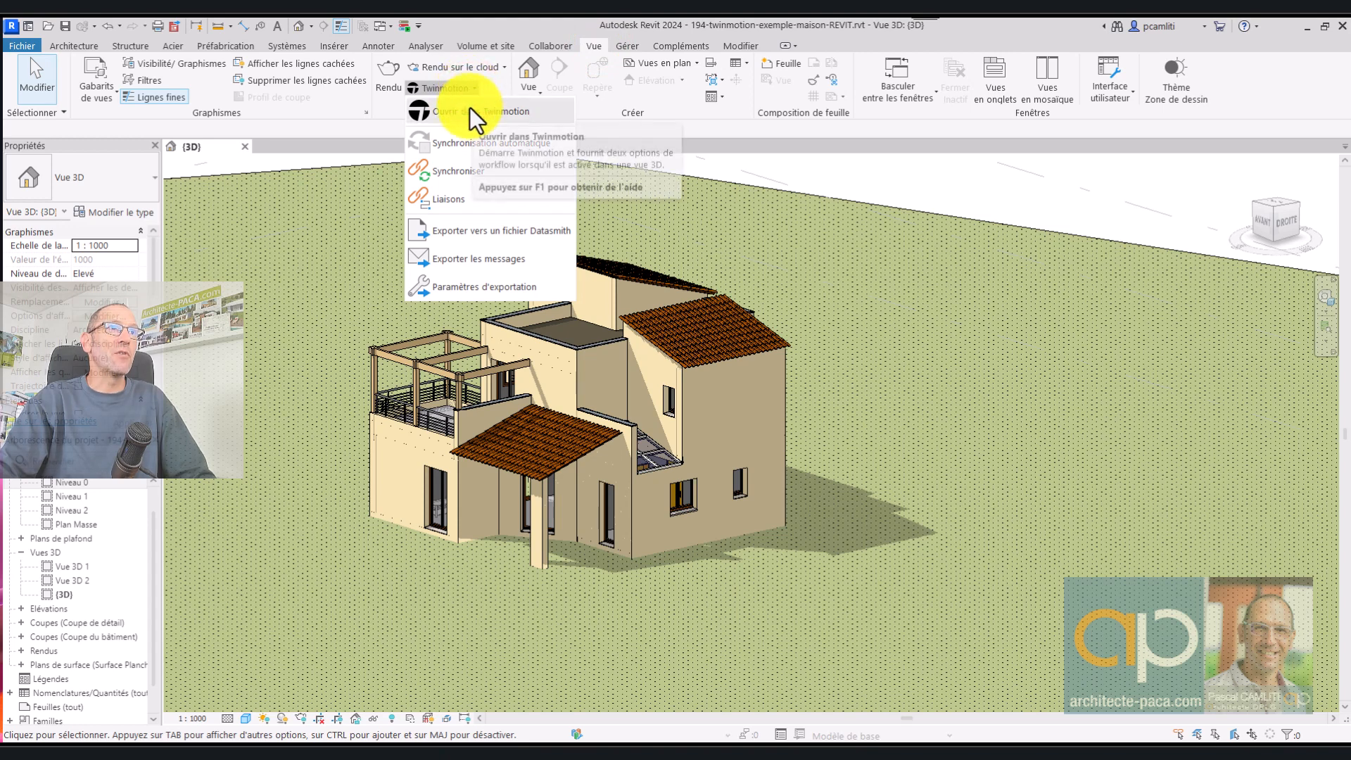
Switch to the Twinmotion window, maximise it and examine the house's exterior from a distance and from several sides.
click(876, 739)
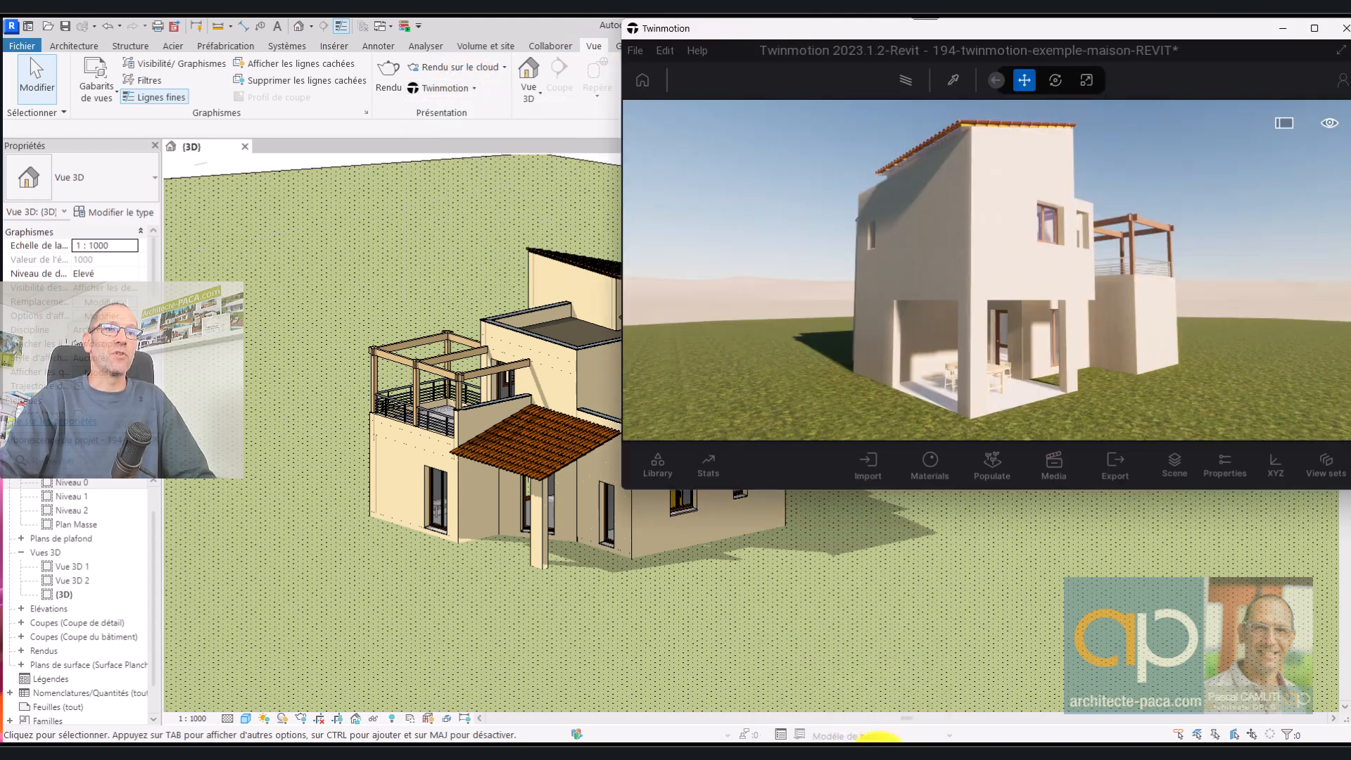
double_click(1197, 32)
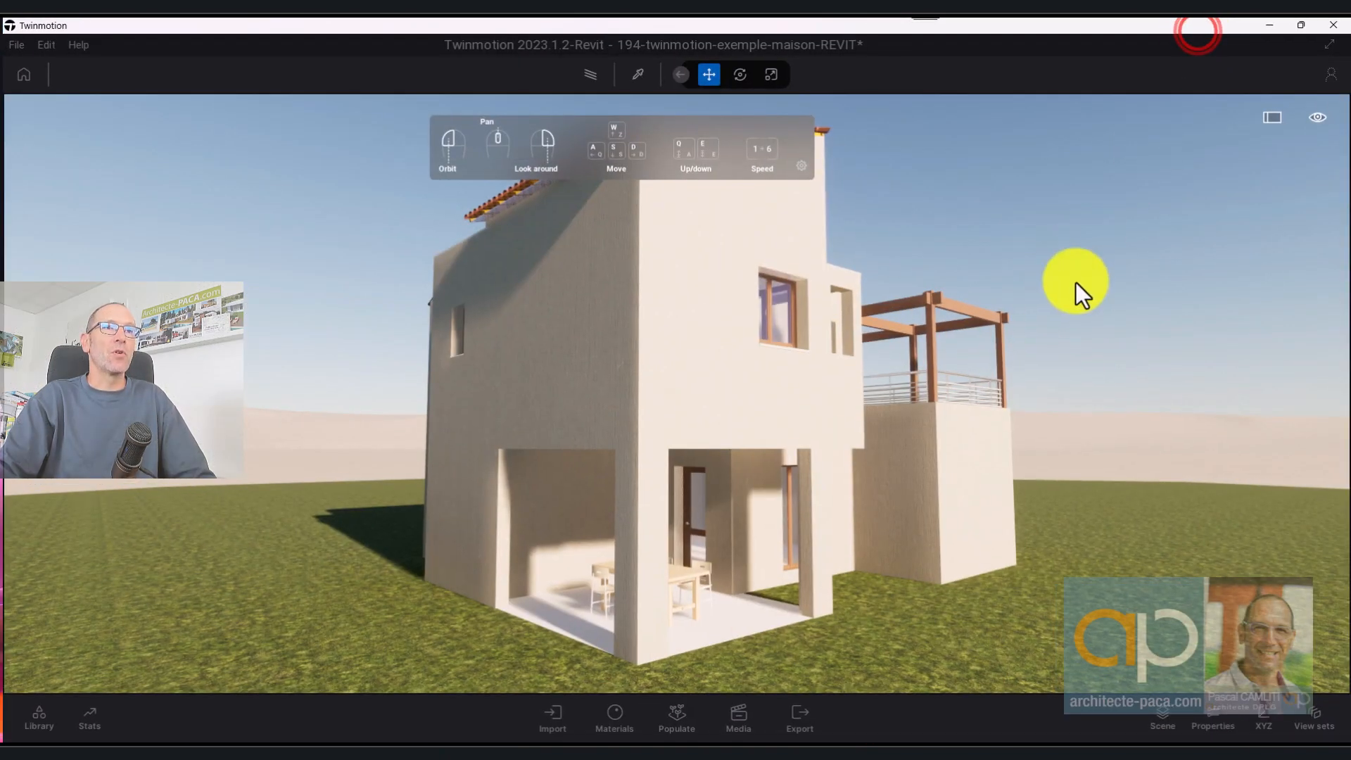
drag(1056, 308, 1015, 152)
drag(751, 287, 614, 289)
scroll(621, 236, up, 1)
right_drag(615, 237, 628, 259)
scroll(705, 386, up, 3)
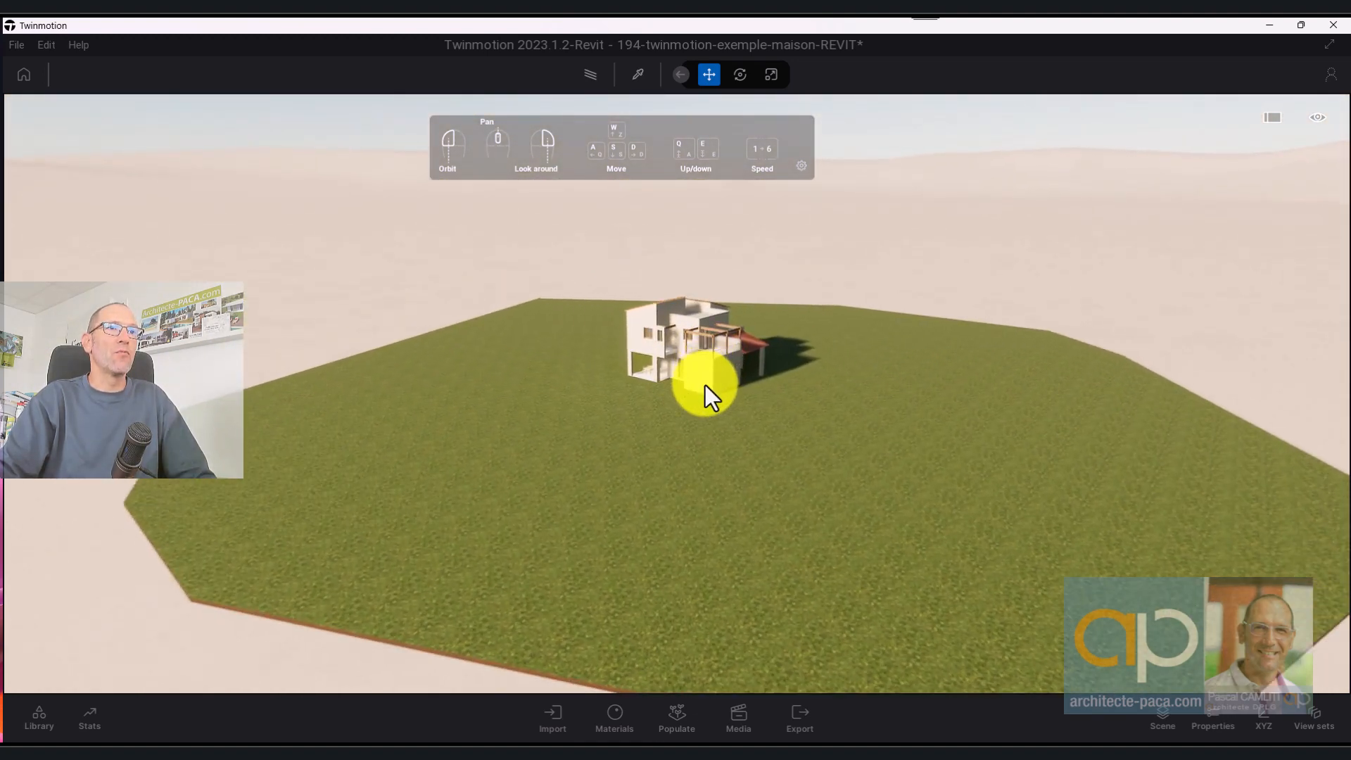
scroll(700, 382, up, 5)
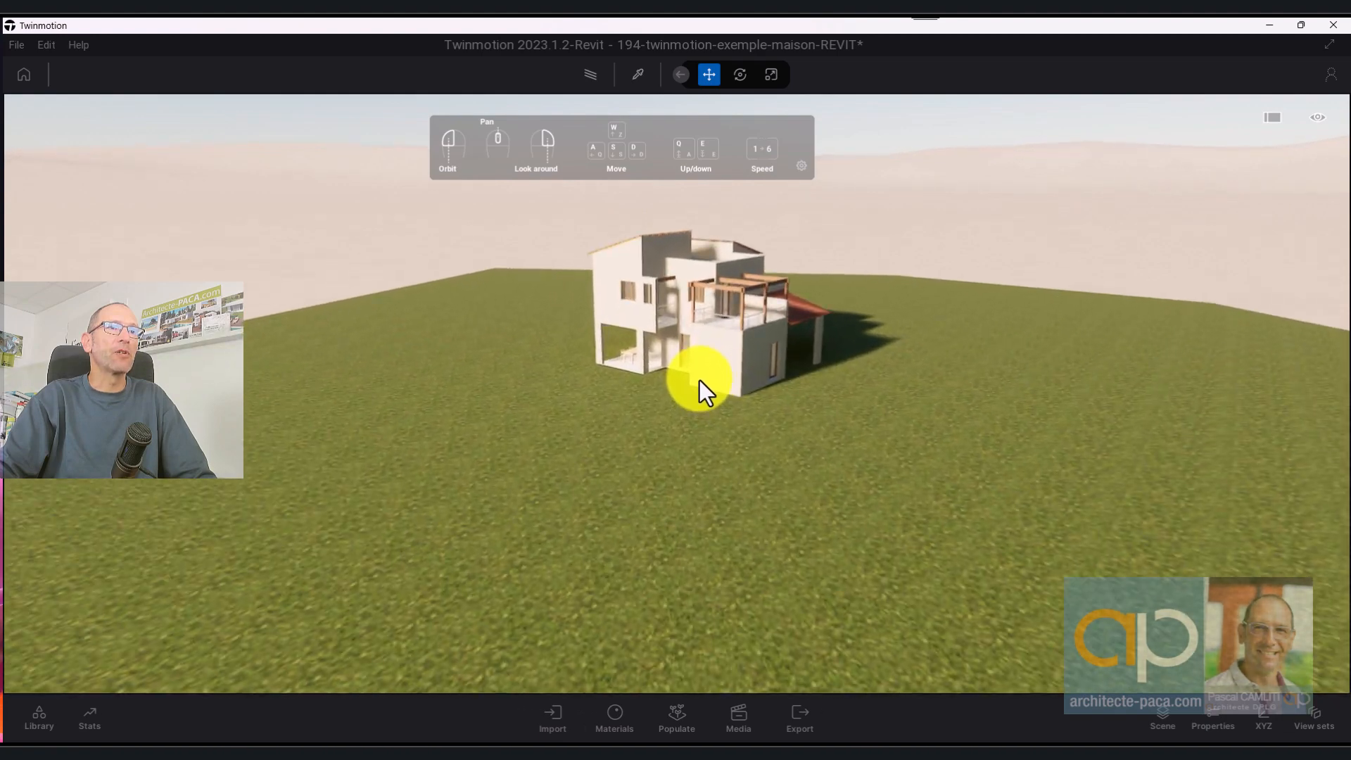
scroll(689, 374, up, 5)
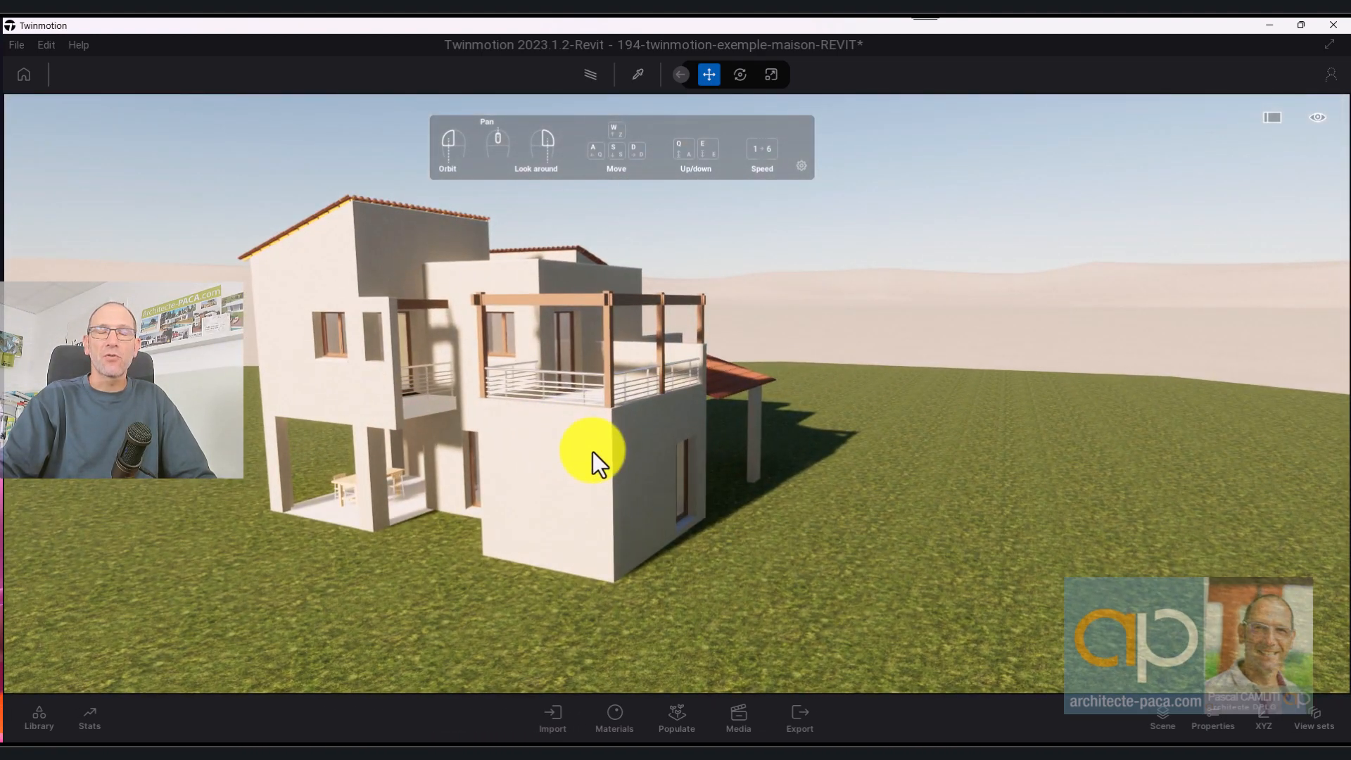
drag(592, 452, 592, 450)
drag(823, 459, 732, 512)
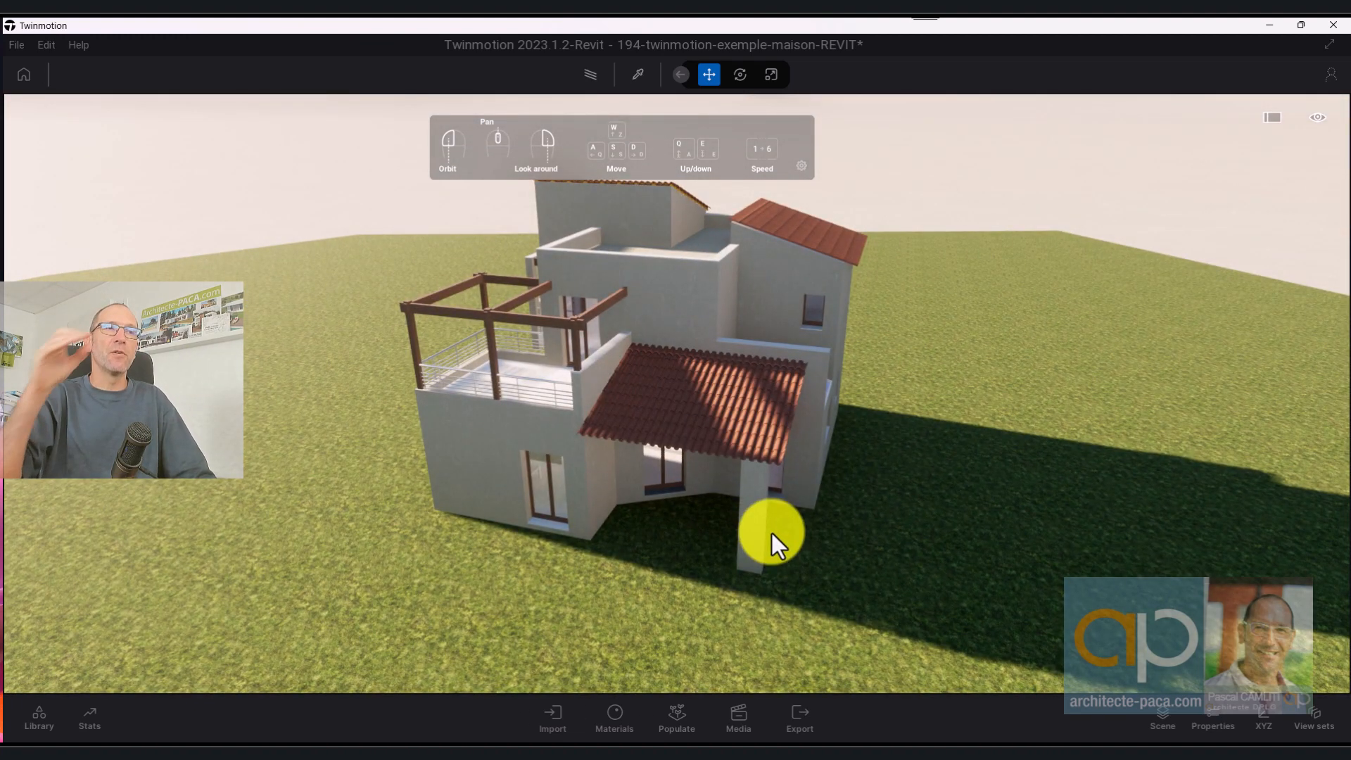
Bring the viewpoint onto the flat roof between the tiled roofs and create a new panorama there.
drag(563, 335, 623, 342)
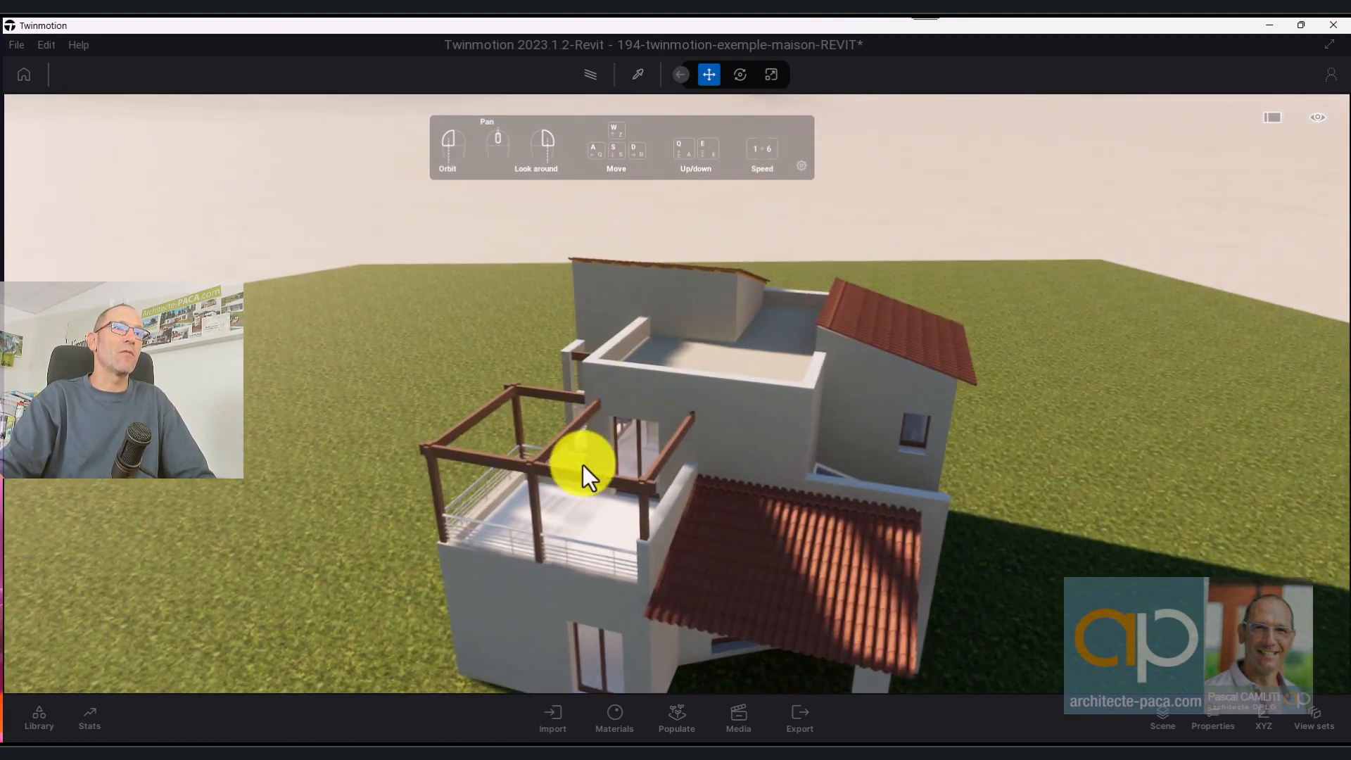
scroll(583, 468, up, 6)
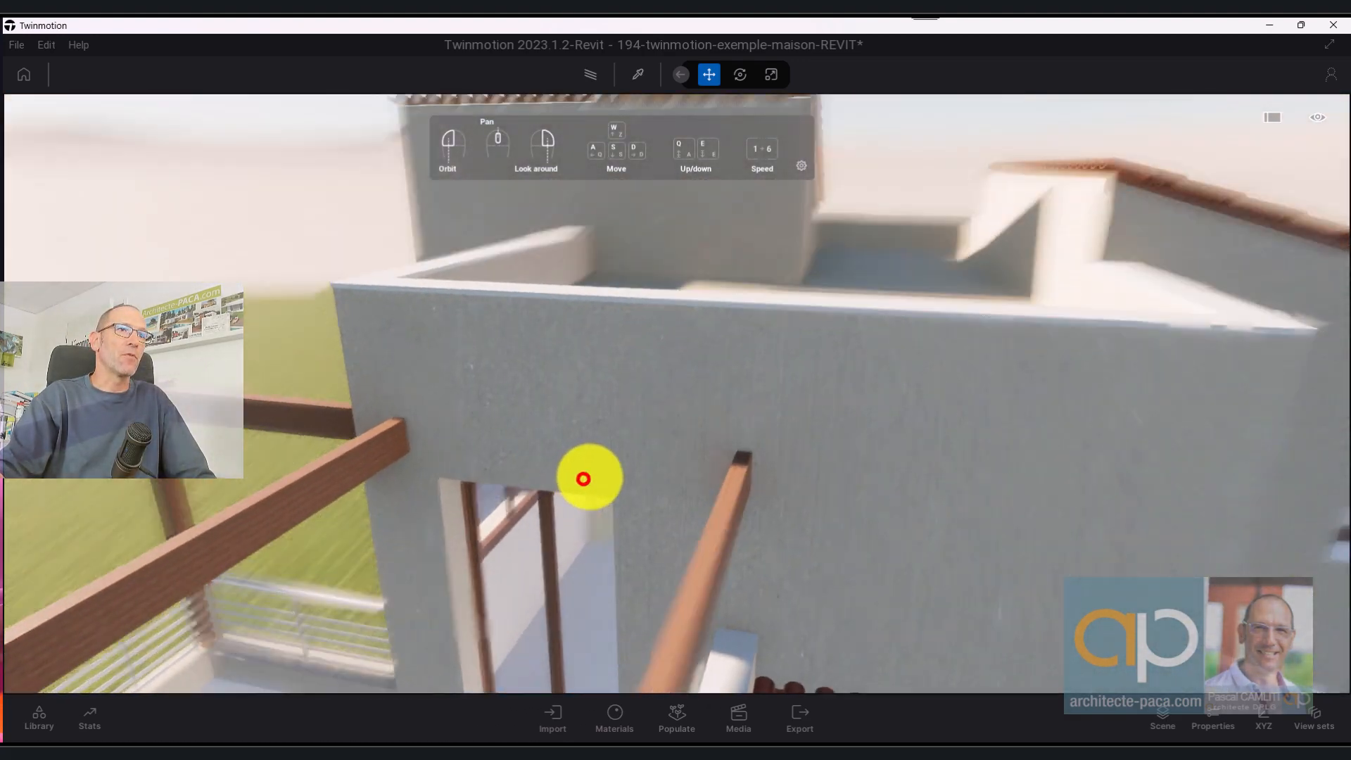
drag(583, 479, 802, 444)
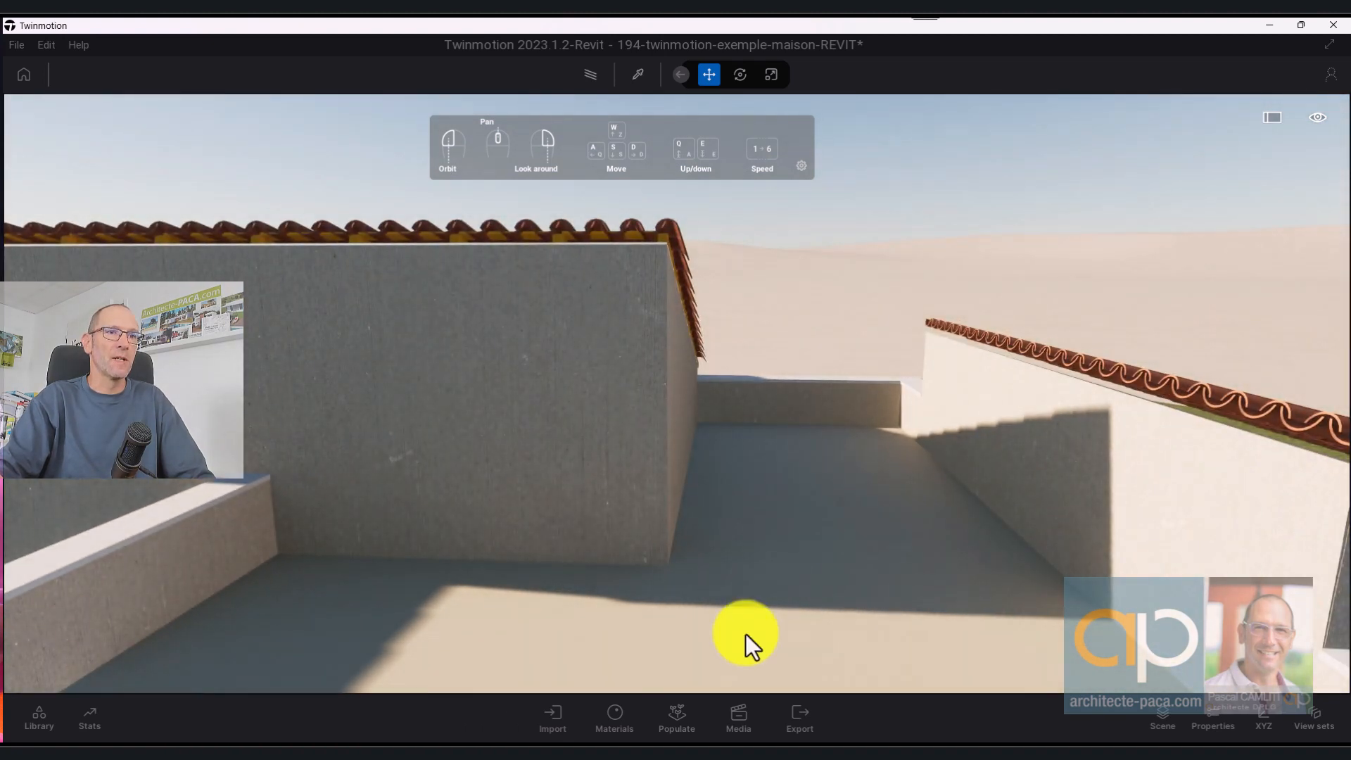
click(750, 720)
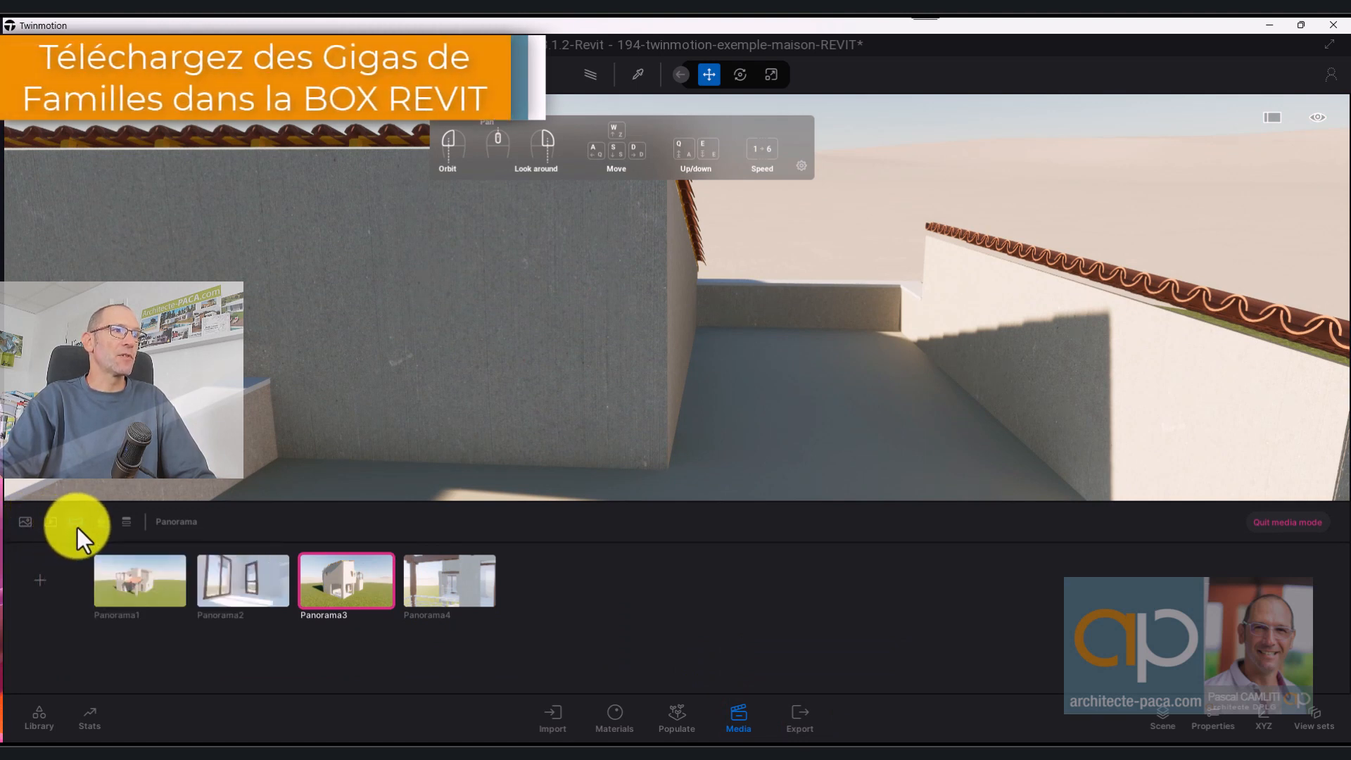
click(44, 582)
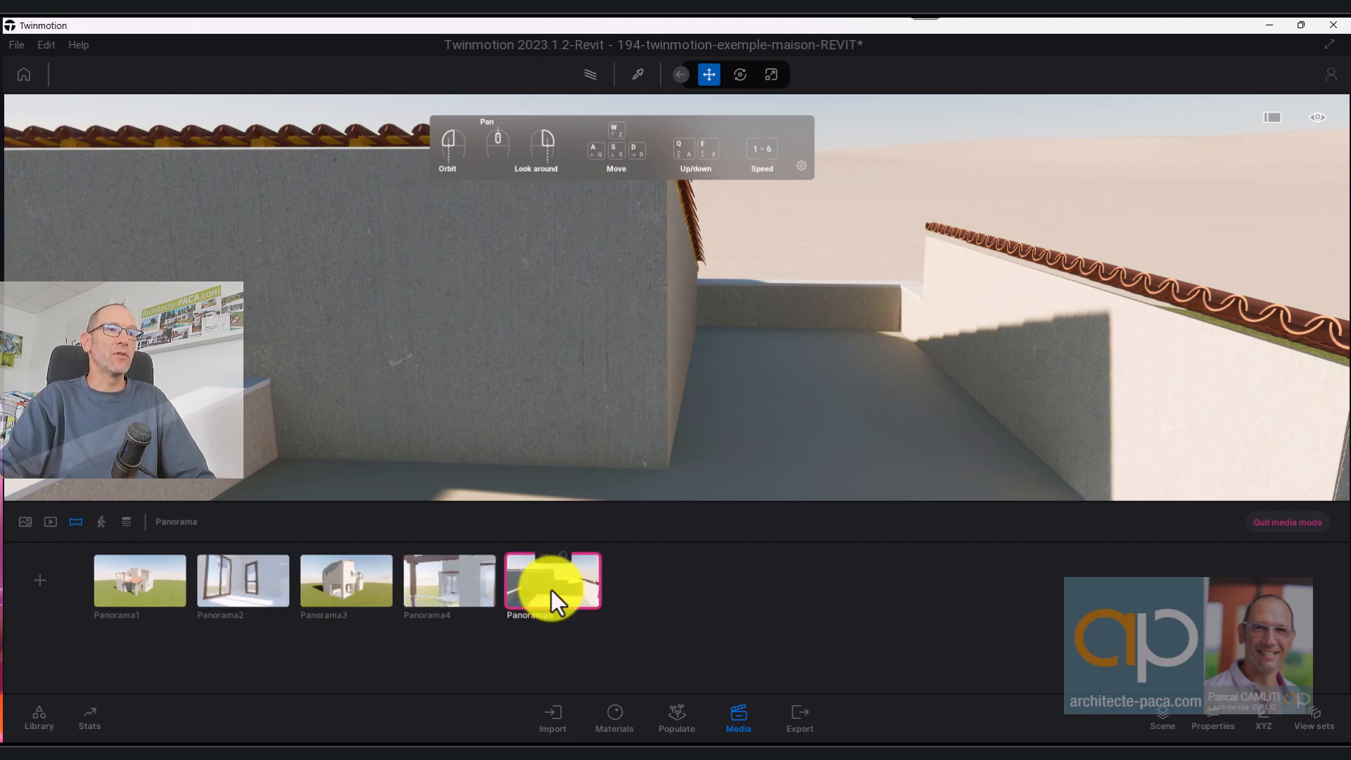
Review the saved Panorama4 by looking around the pergola terrace, and recall the Panorama3 exterior view.
click(466, 589)
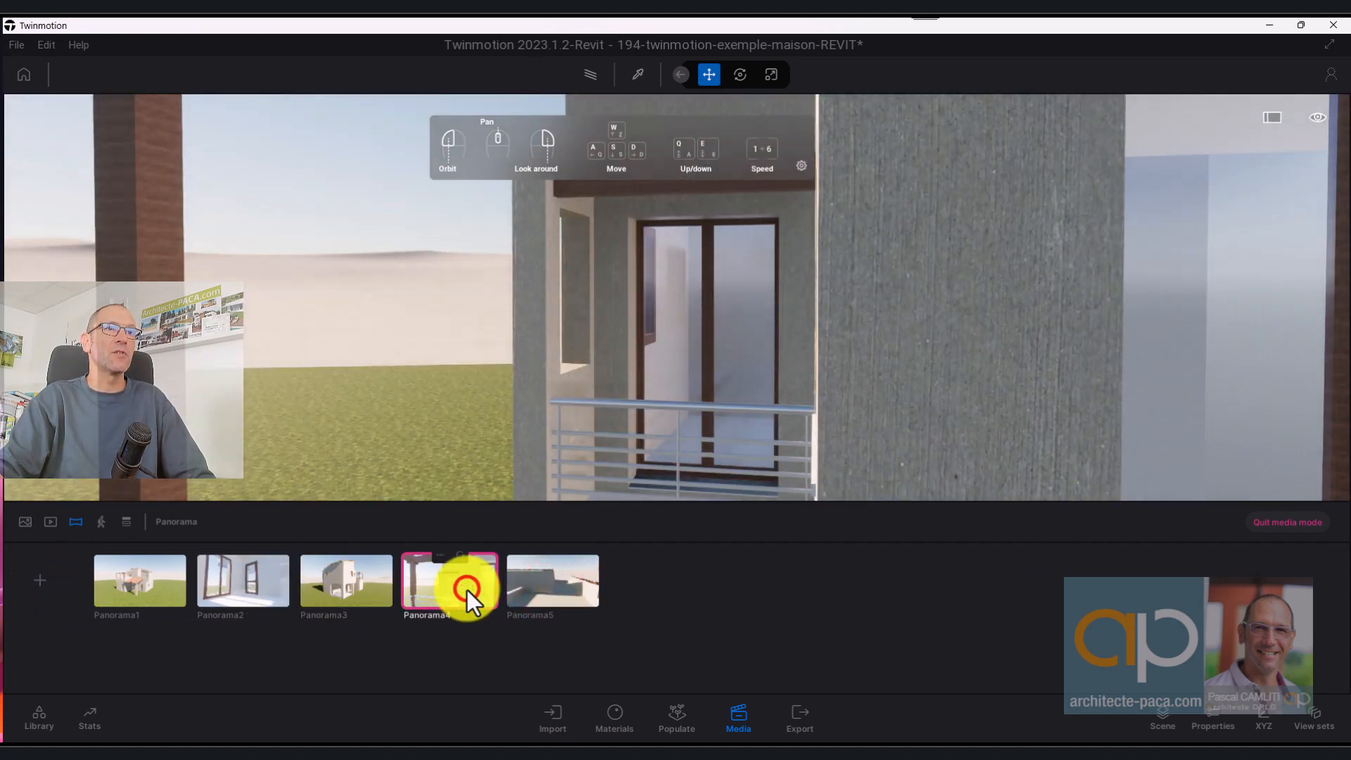
right_drag(993, 327, 1348, 162)
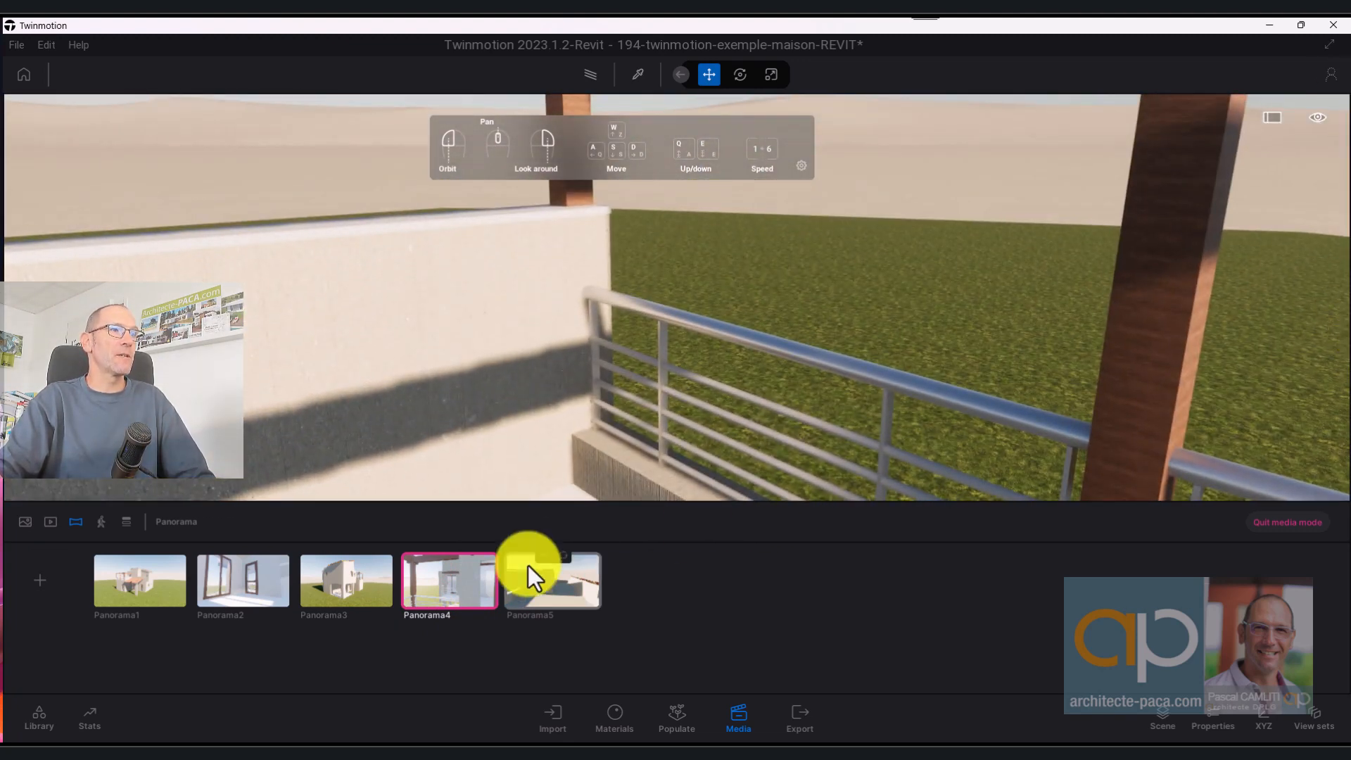
click(360, 587)
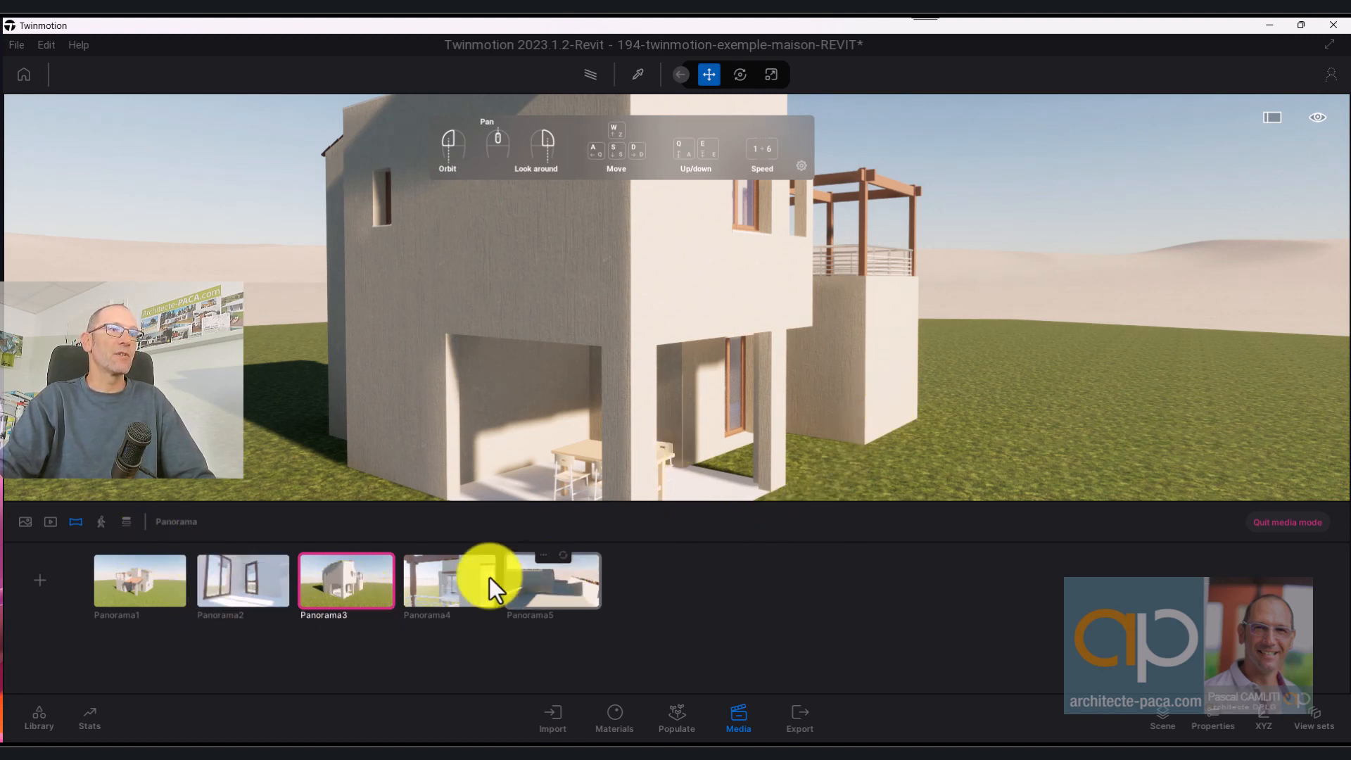
Move the viewpoint from the Panorama3 exterior view to the glazed door under the ground-floor covered terrace.
scroll(739, 427, up, 1)
scroll(740, 433, down, 1)
drag(740, 433, 759, 421)
scroll(761, 424, up, 4)
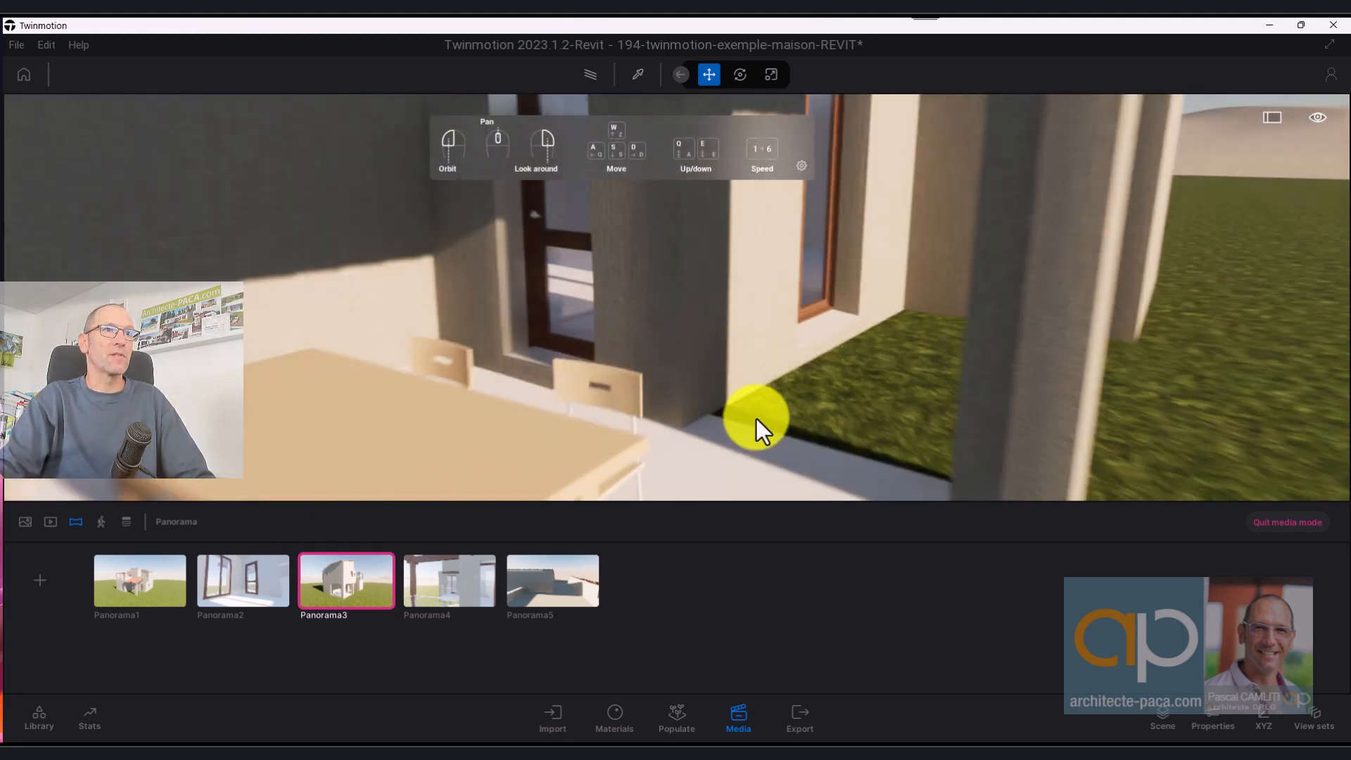
right_drag(756, 419, 745, 401)
scroll(905, 387, up, 5)
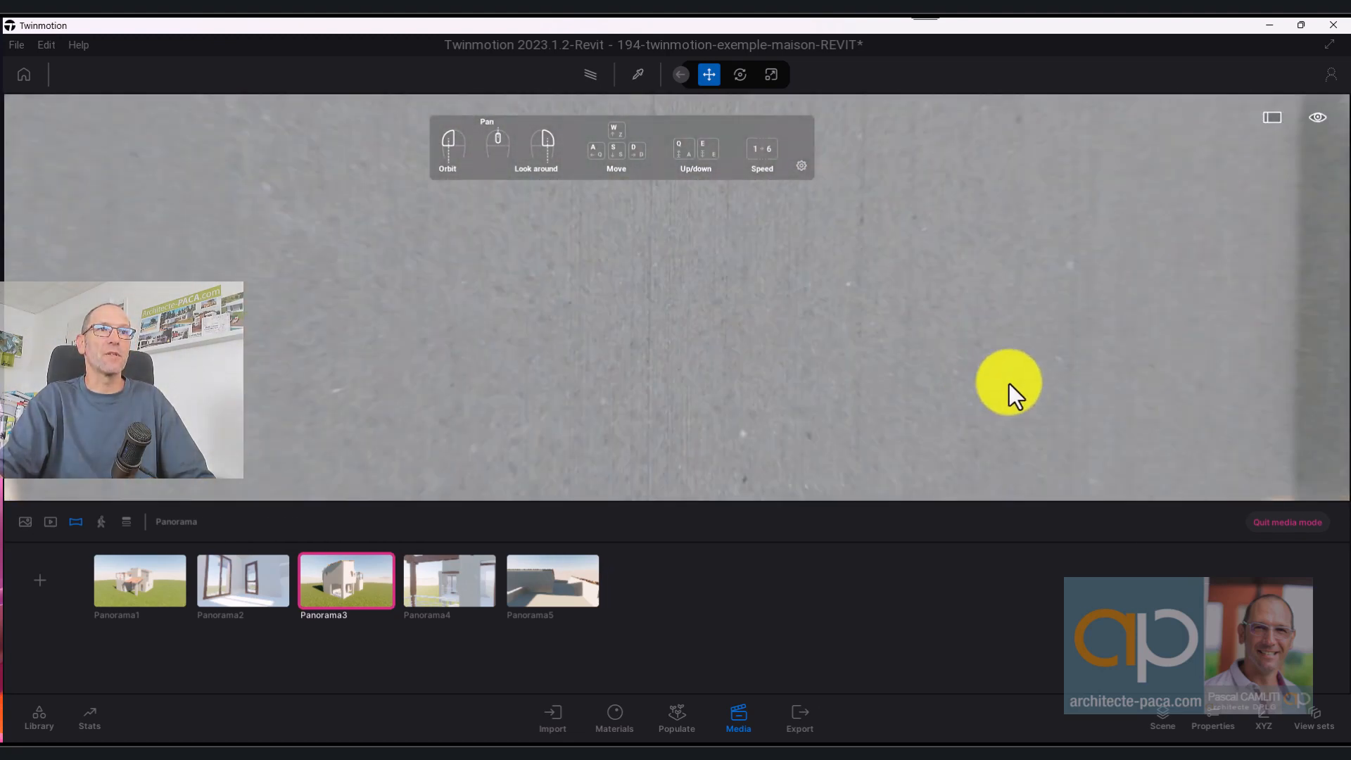
scroll(1009, 384, down, 4)
drag(924, 344, 859, 368)
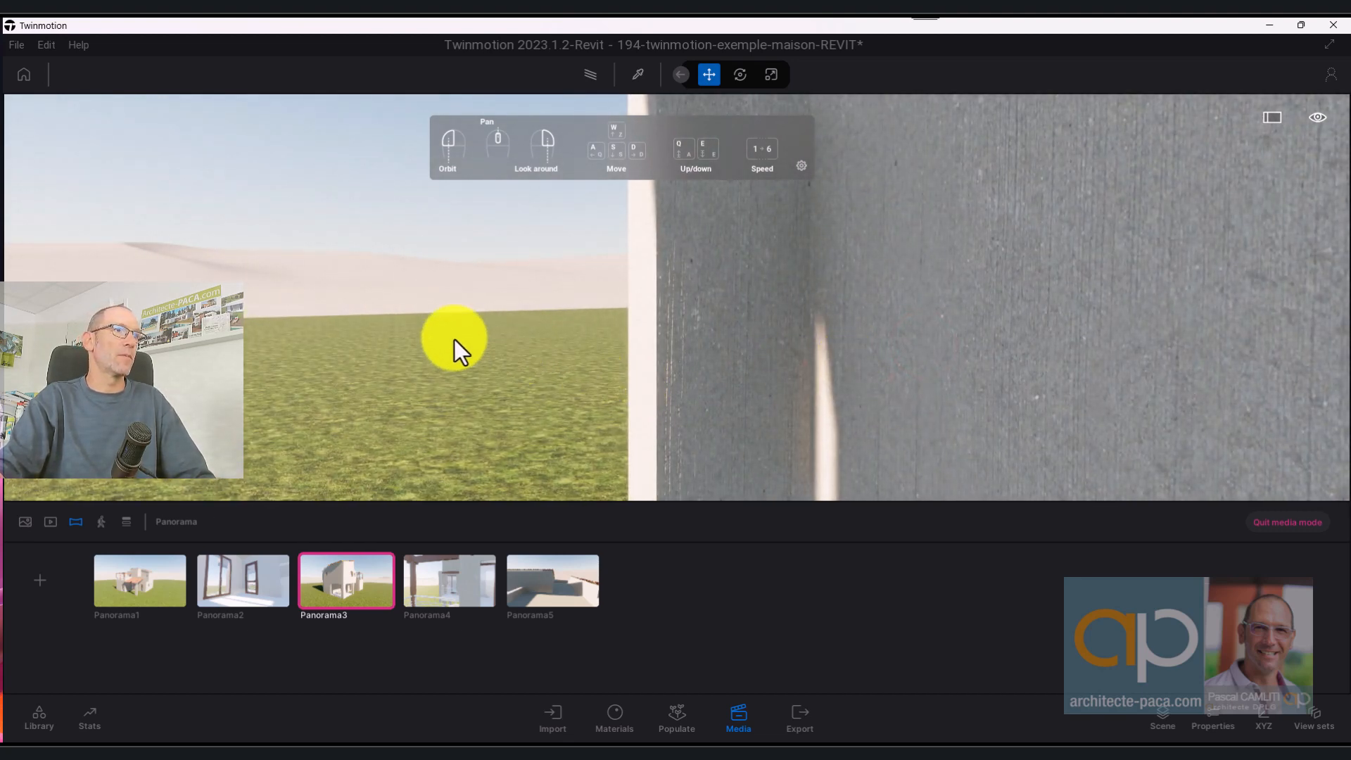
right_drag(401, 349, 389, 349)
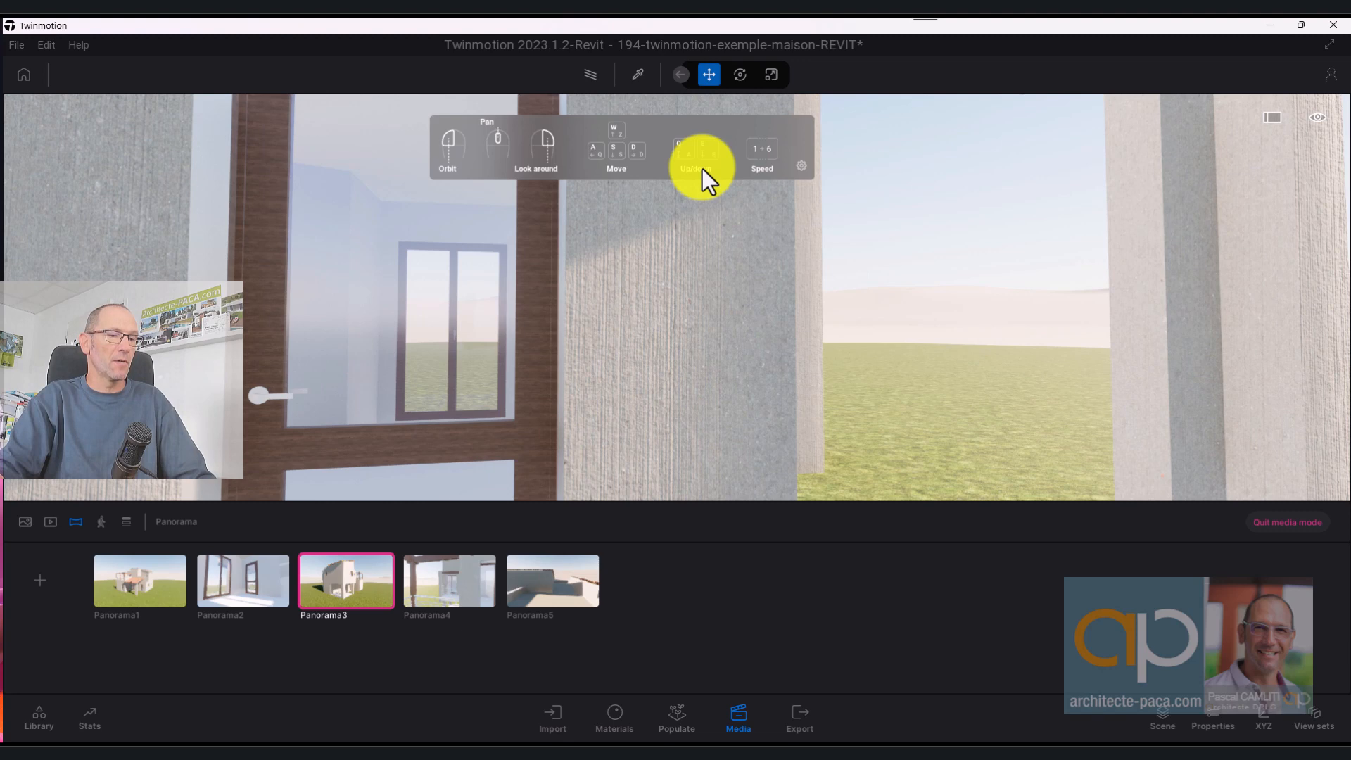
Adjust the viewpoint's height and distance facing the covered terrace's glazed door, and create a new panorama there.
key(e)
key(q)
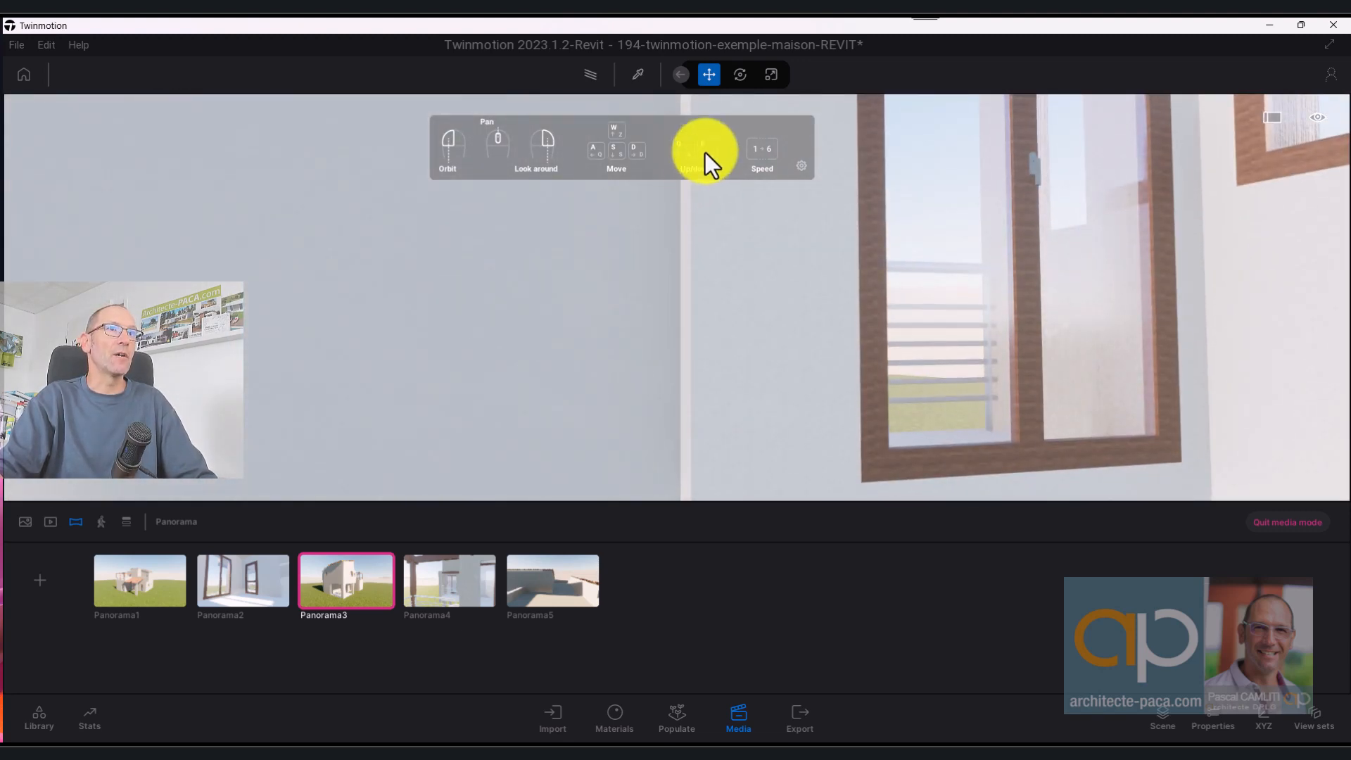
key(q)
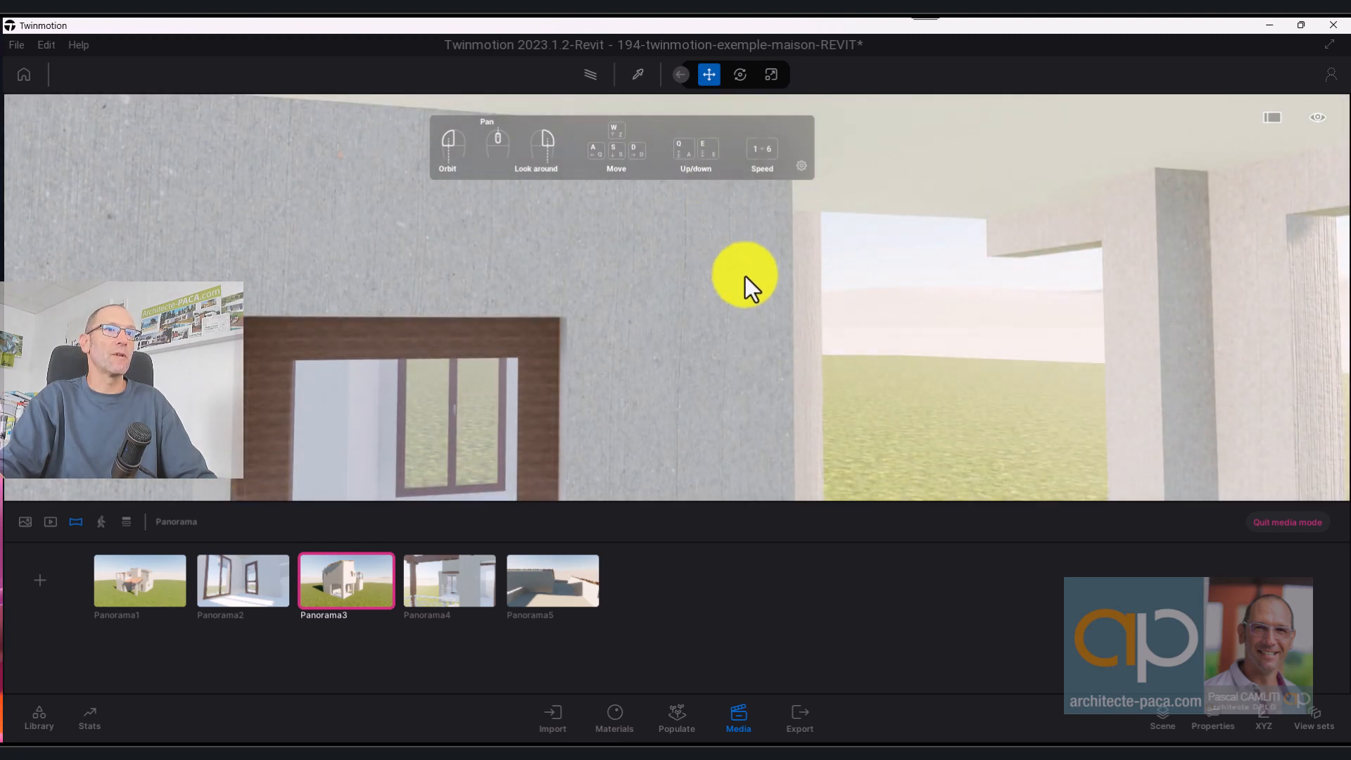
key(s)
right_drag(743, 307, 742, 307)
click(40, 581)
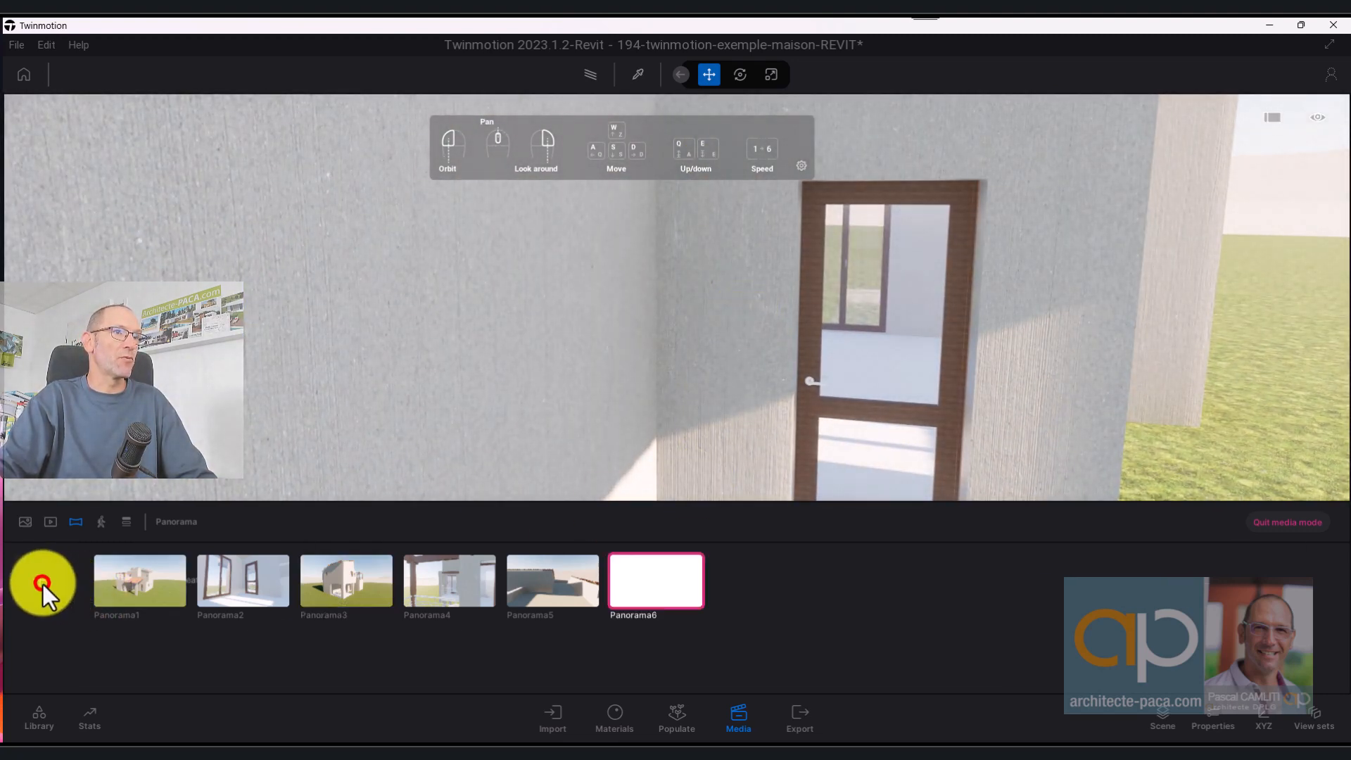
Review Panorama5, Panorama6 and Panorama3, and examine the house's interior starting from Panorama2.
click(556, 585)
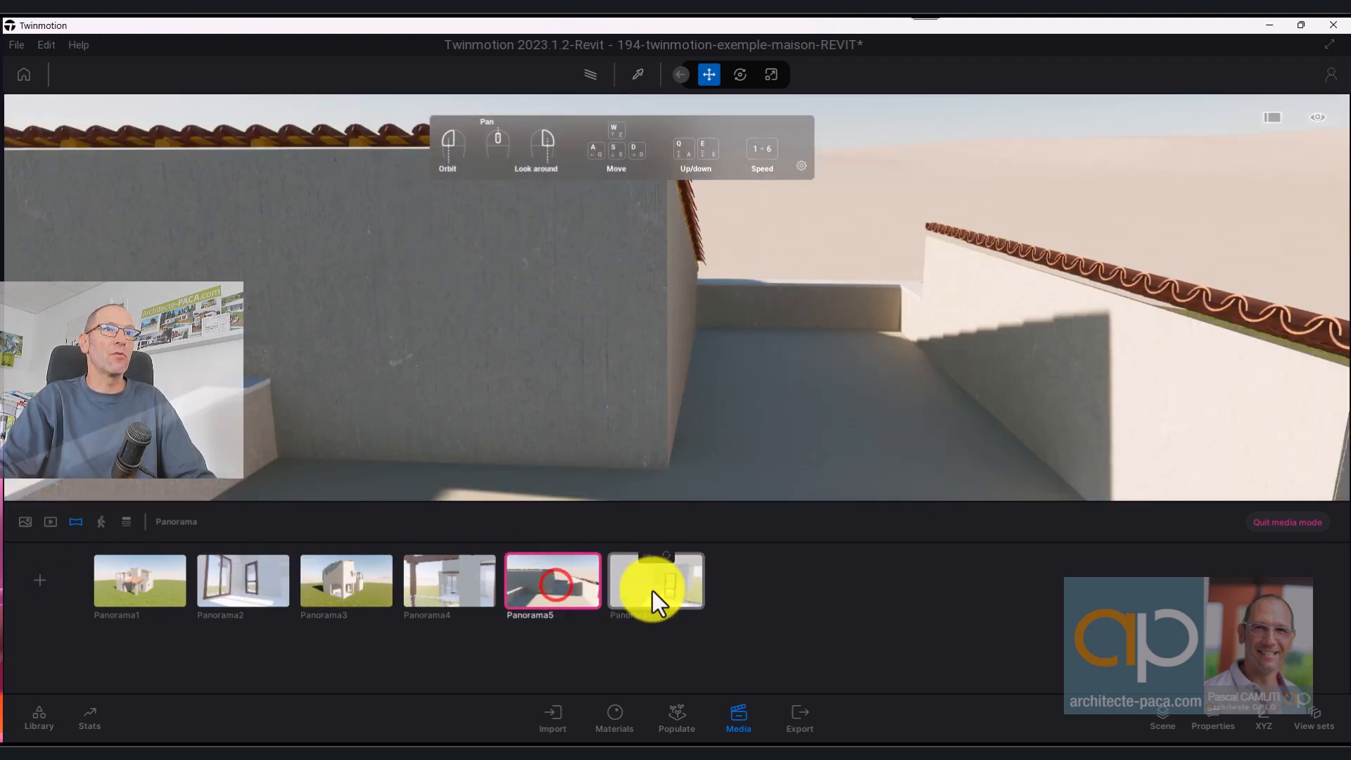
click(662, 591)
click(360, 589)
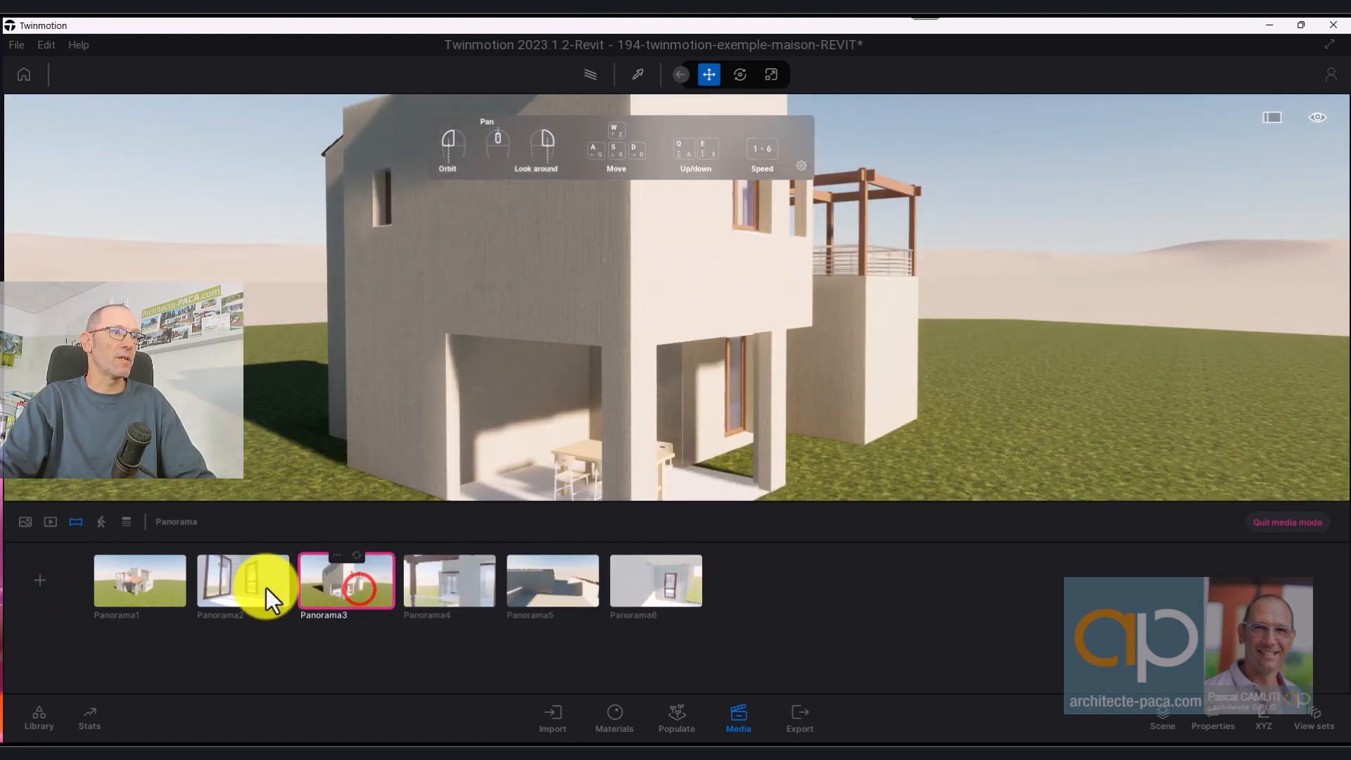
click(243, 581)
drag(959, 282, 1046, 229)
key(e)
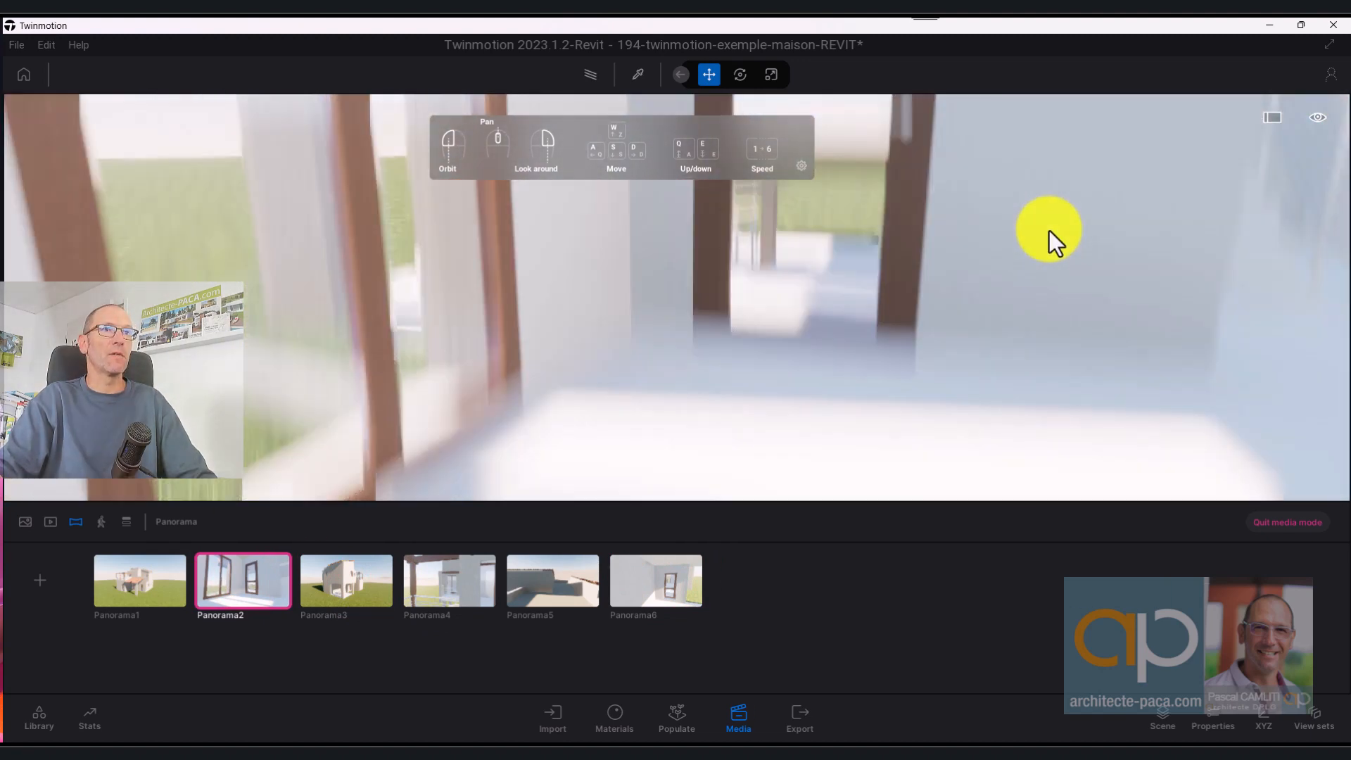
key(q)
mouse_move(1101, 229)
mouse_down()
mouse_move(1121, 226)
mouse_move(972, 290)
mouse_up()
mouse_move(911, 321)
right_down()
mouse_move(890, 327)
mouse_move(902, 323)
right_up()
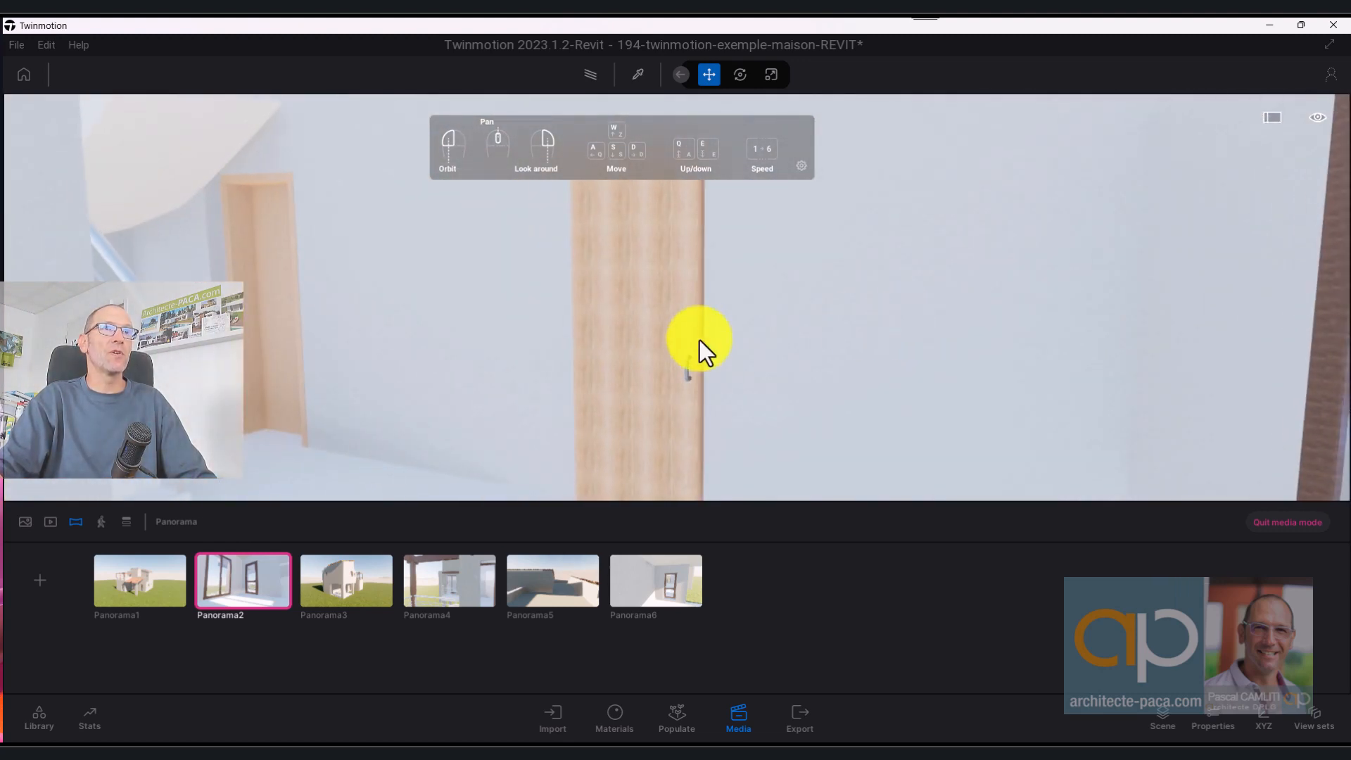
right_drag(702, 347, 672, 307)
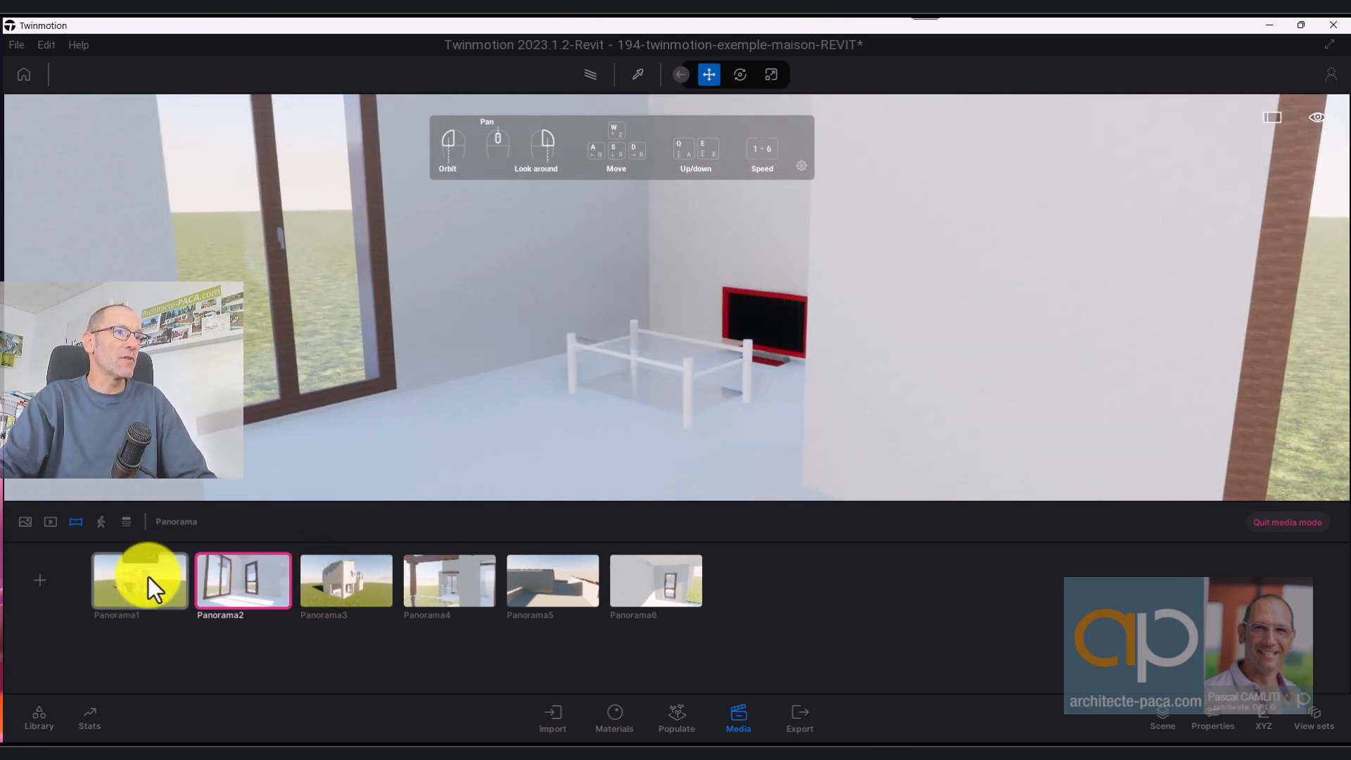
Export Panorama5 and Panorama6 locally as 4K PNG panoramas into the "194 - Twinmotion 360" folder.
click(806, 719)
drag(1158, 317, 992, 341)
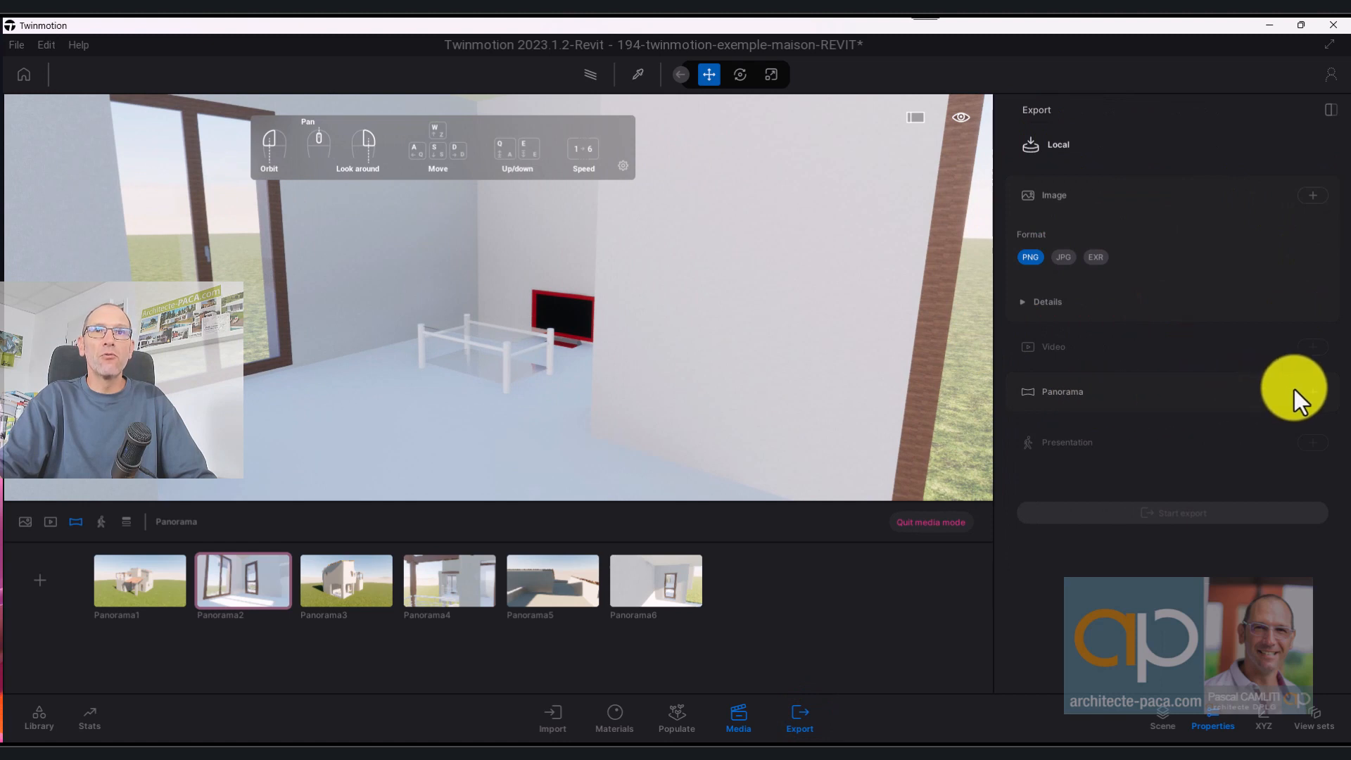
click(1312, 391)
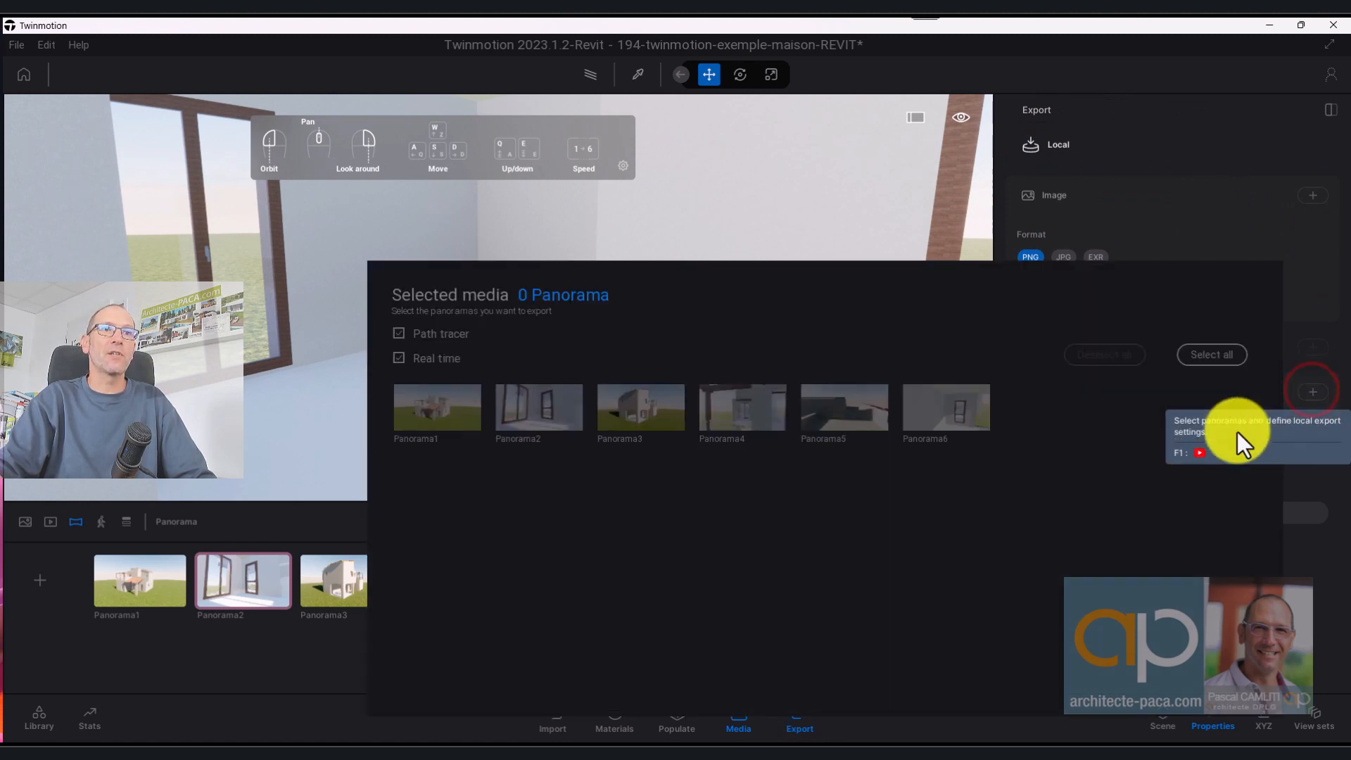
click(845, 420)
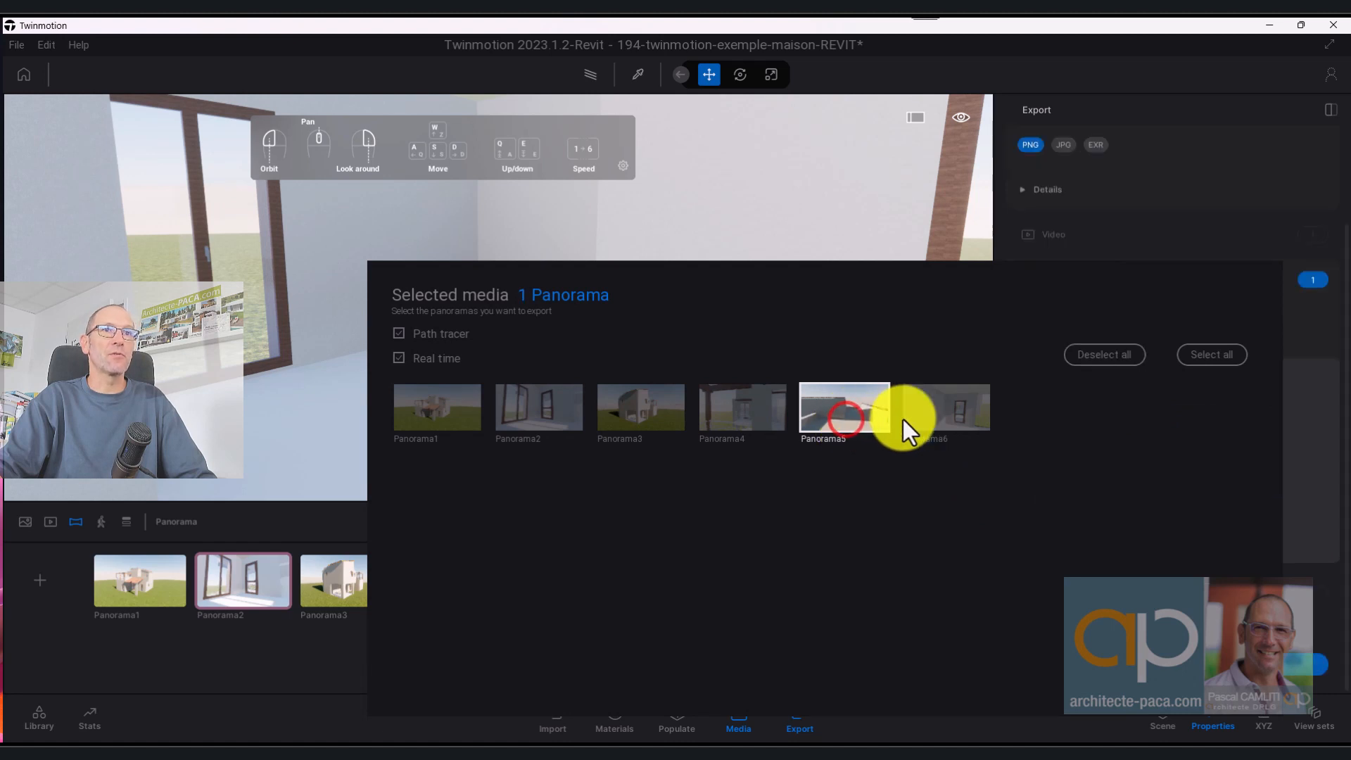
click(938, 407)
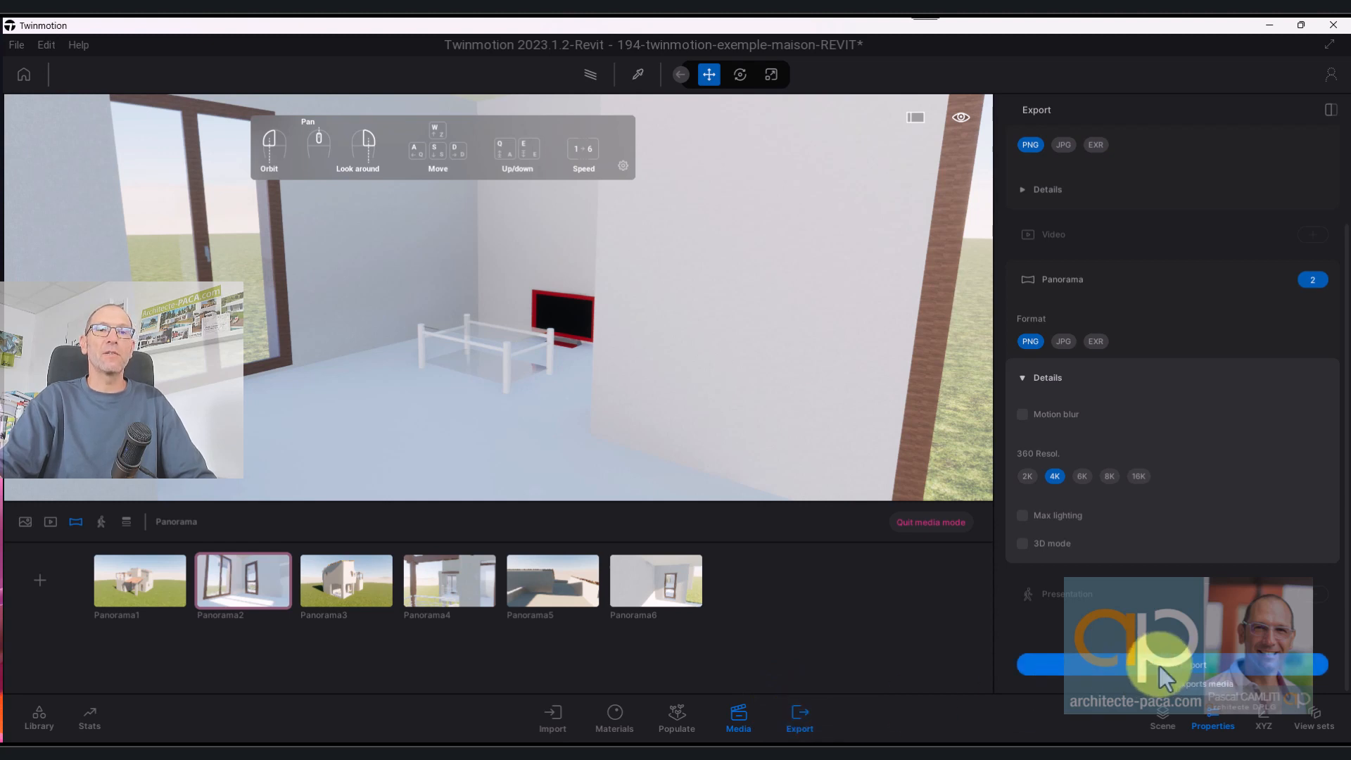
click(1165, 677)
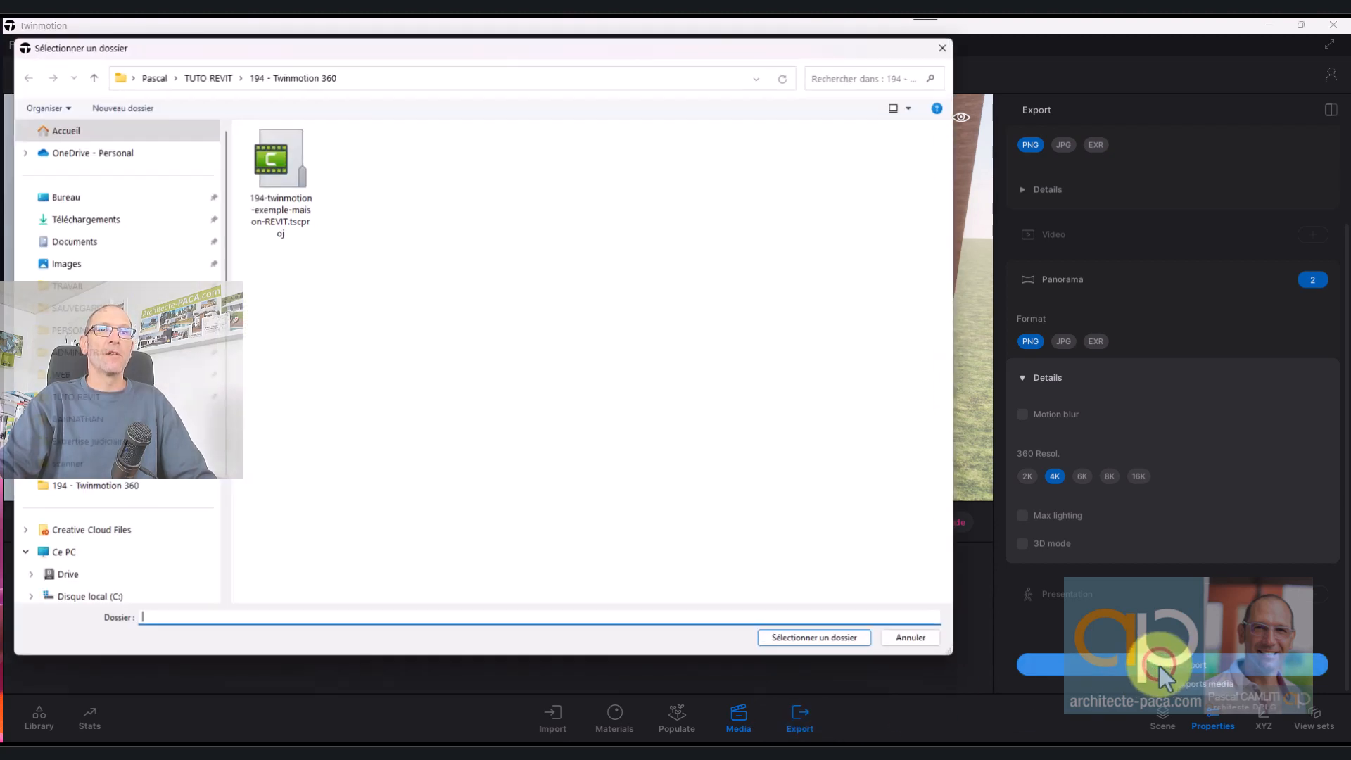
click(794, 636)
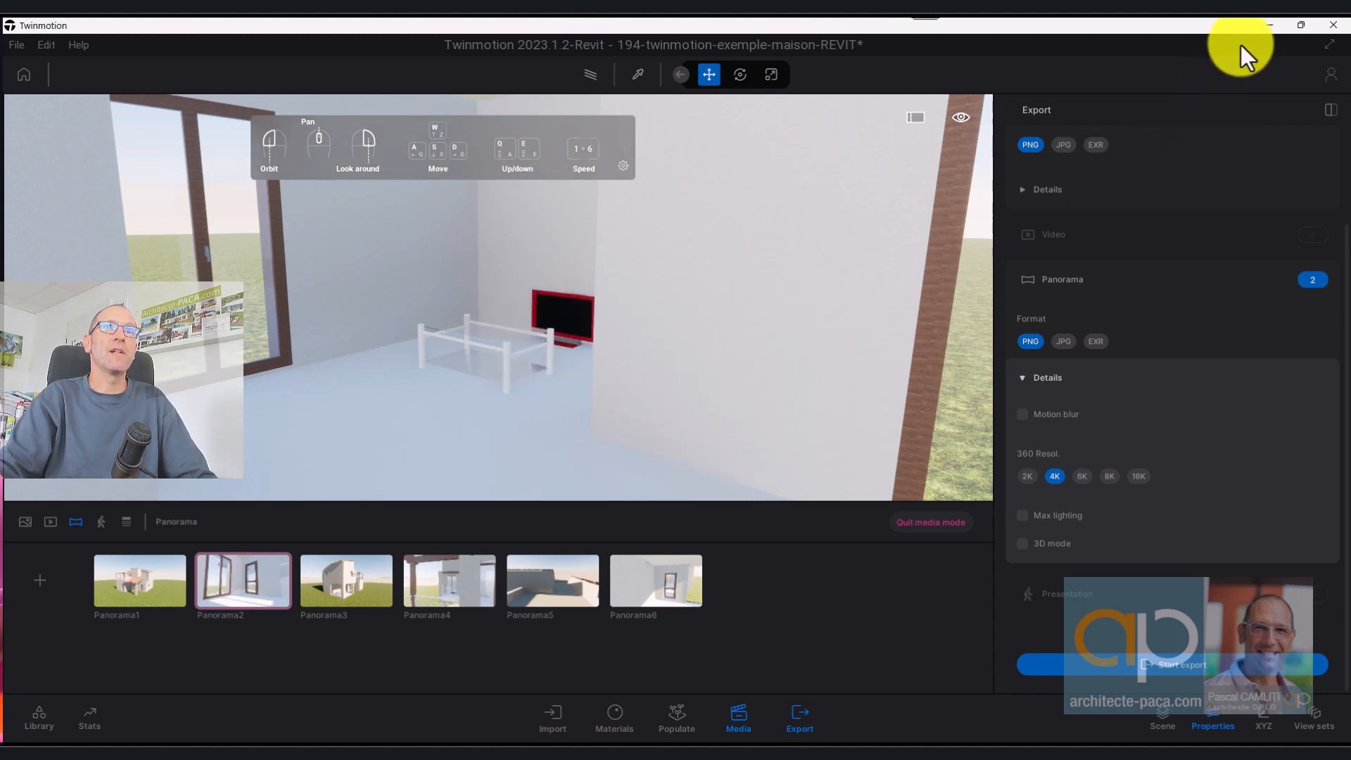
Switch to Momento360 in the enlarged browser window and leave the Terrasse view for the Projet TUTO folder.
click(1268, 25)
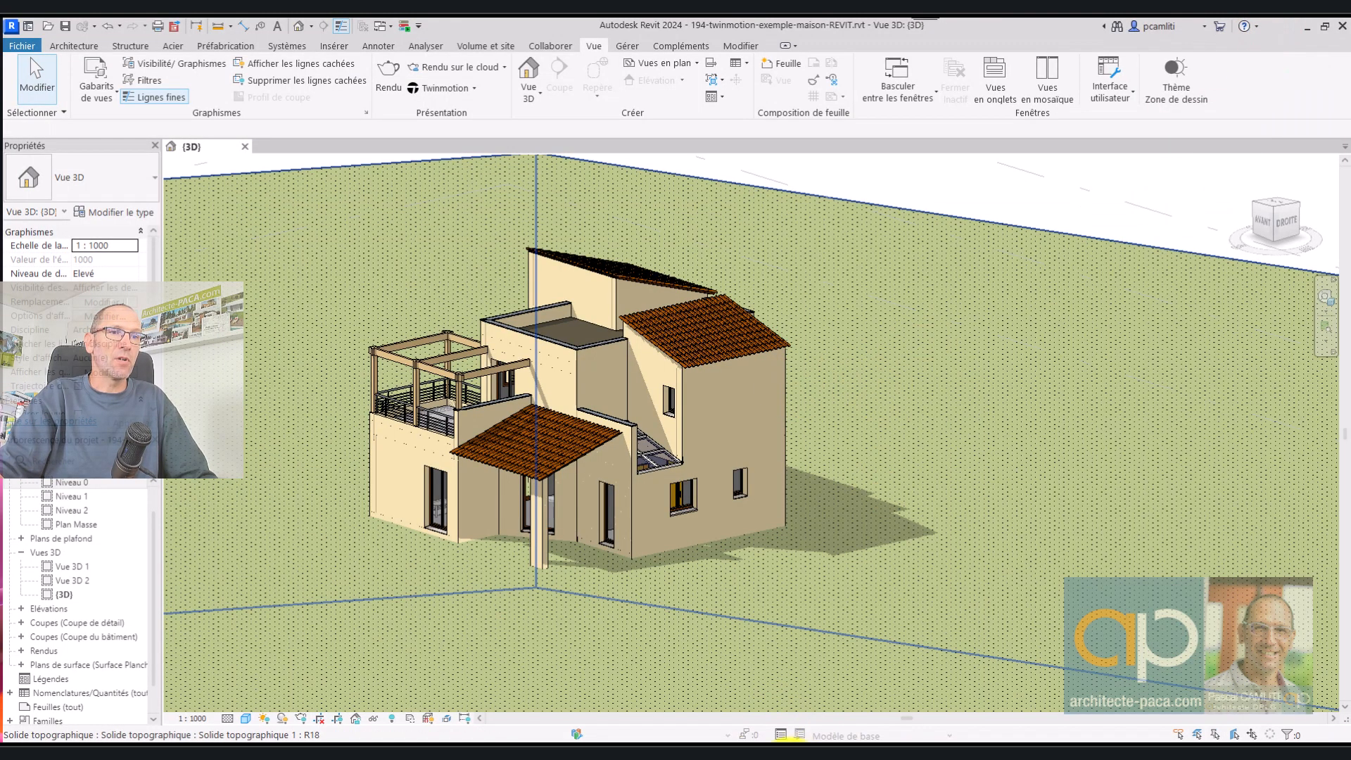
mouse_move(732, 738)
click(813, 691)
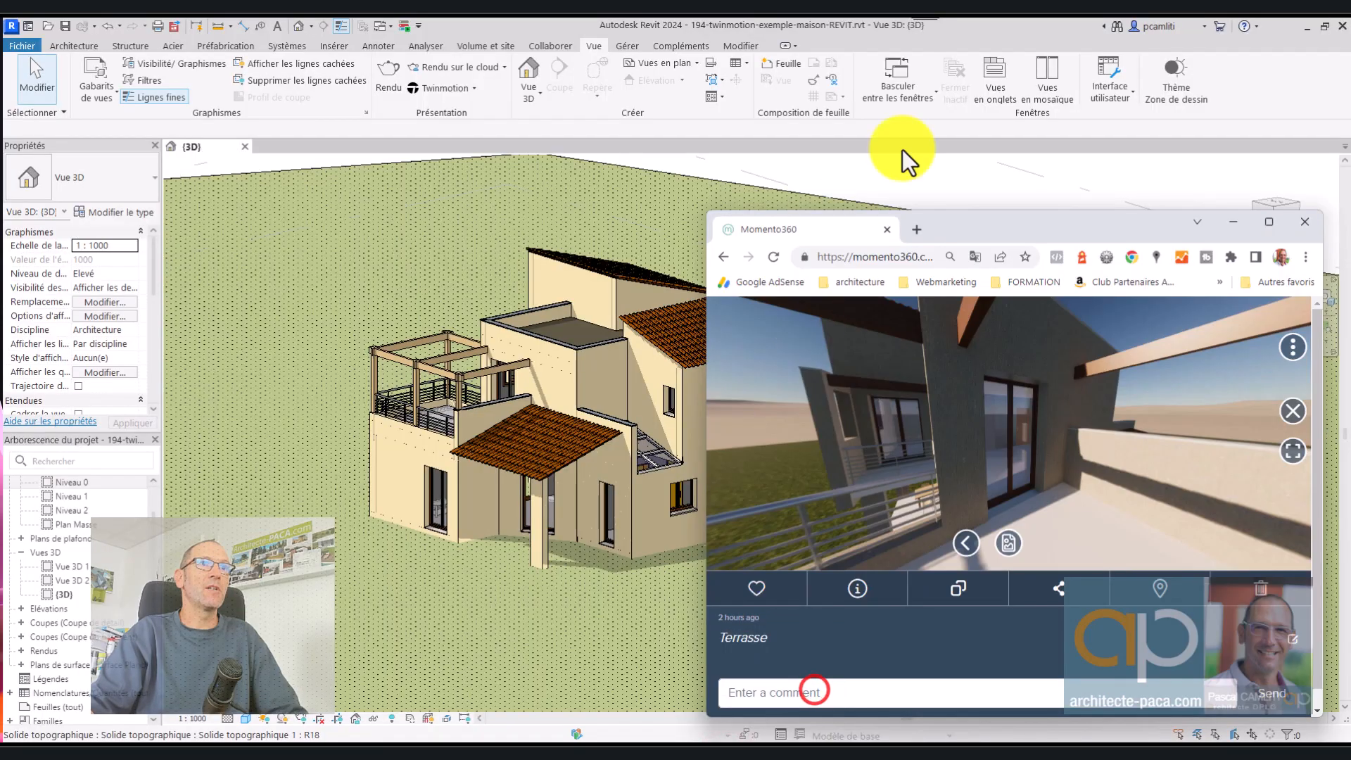
click(1268, 222)
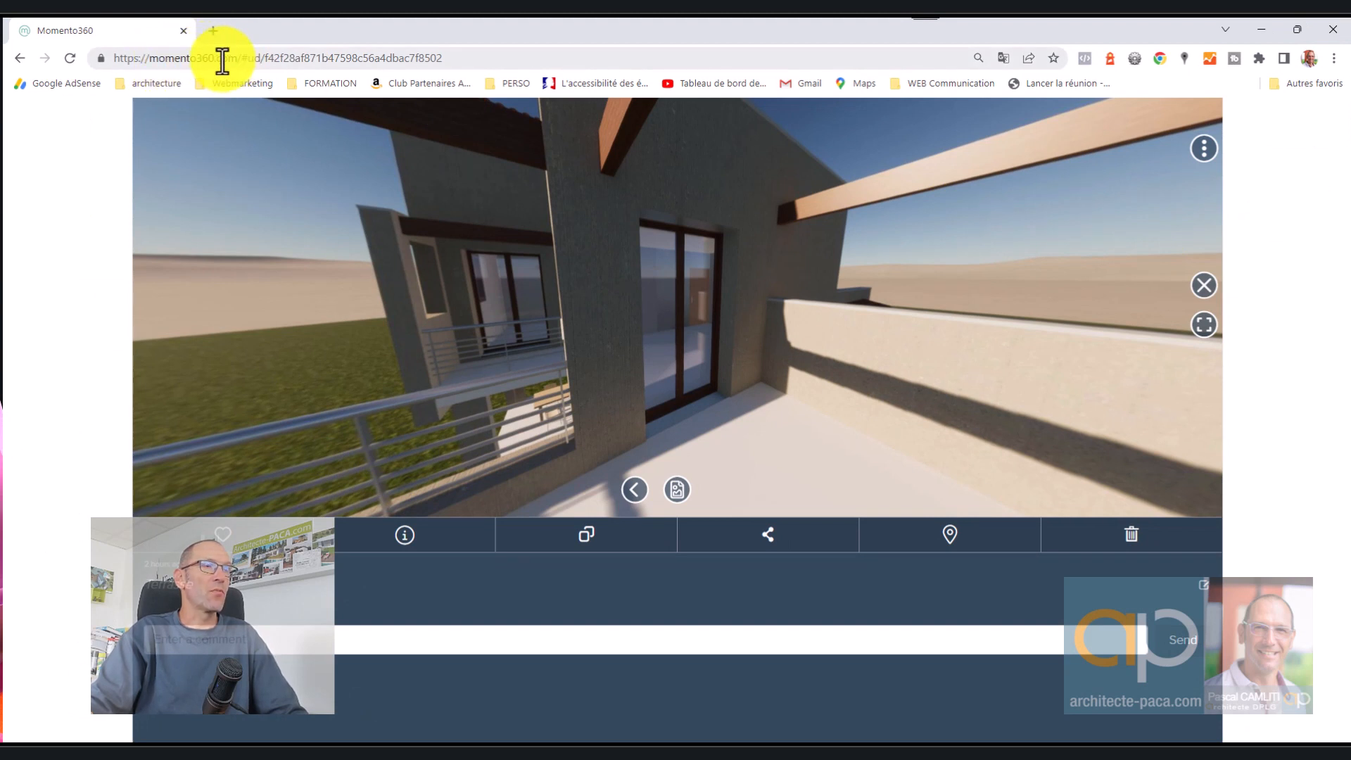
click(1205, 287)
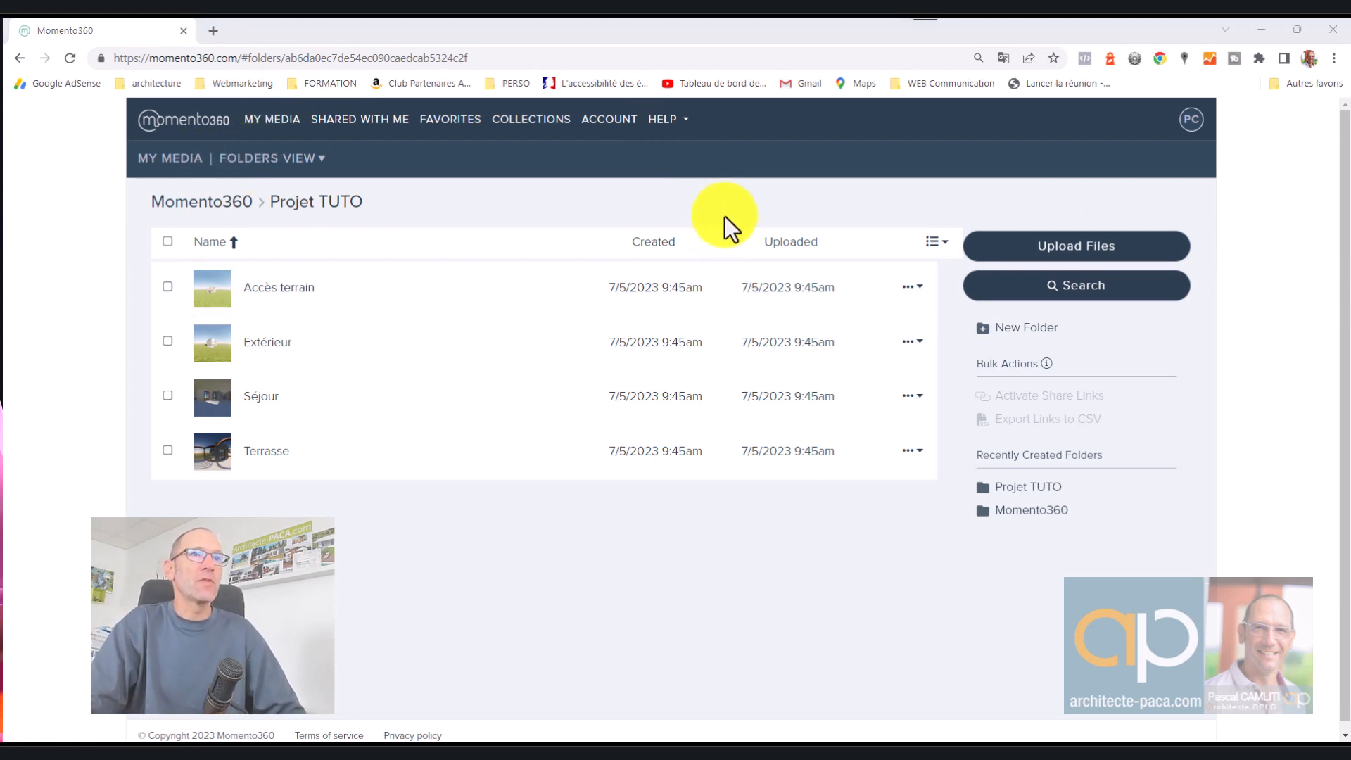
Upload Panorama5.png and Panorama6.png to the Projet TUTO folder.
click(1120, 248)
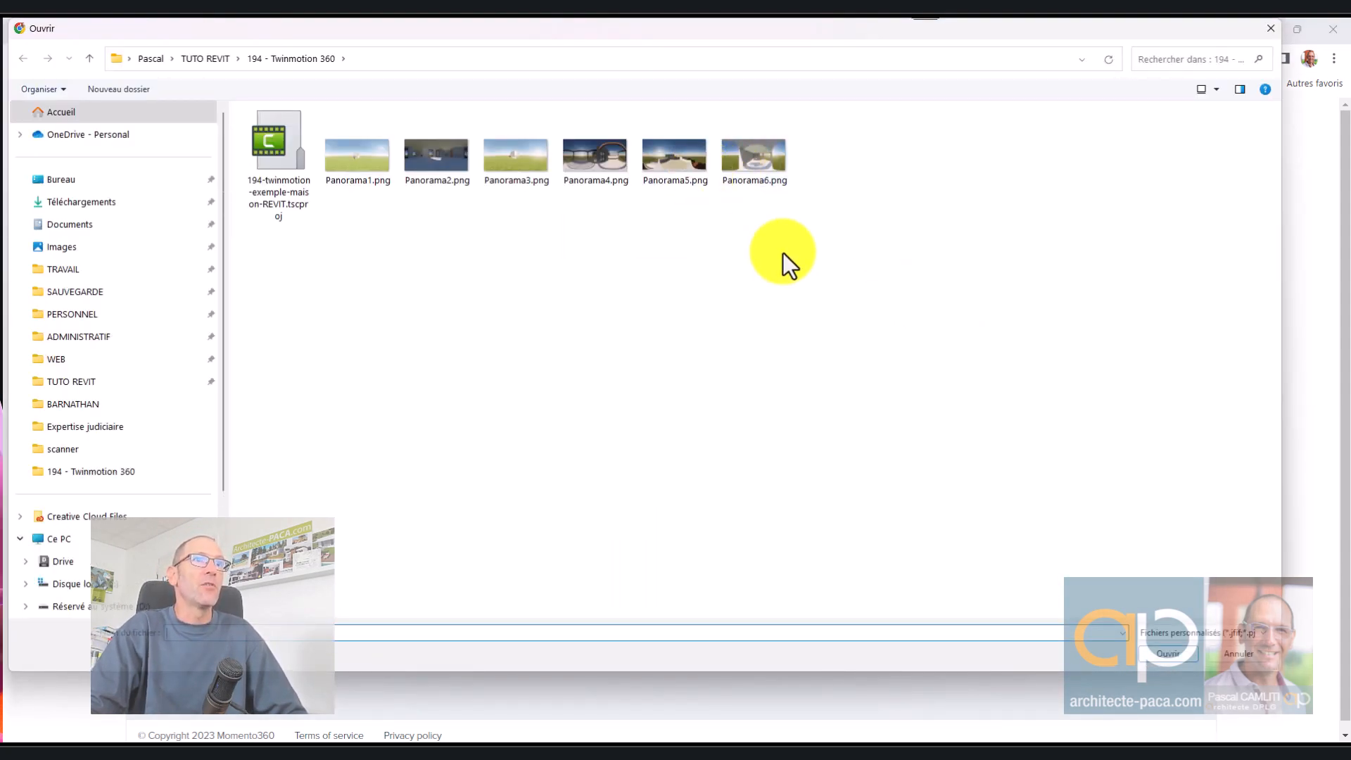
drag(783, 251, 681, 162)
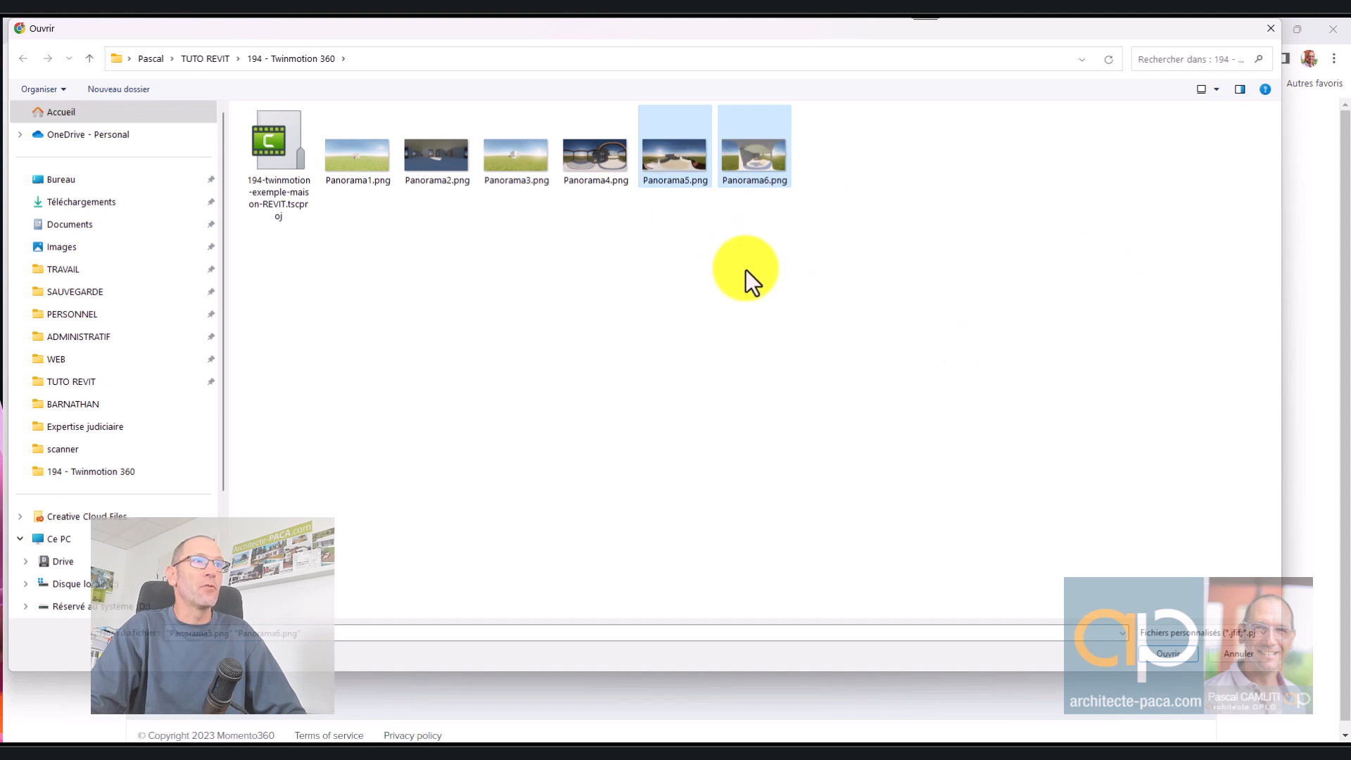
drag(836, 288, 703, 188)
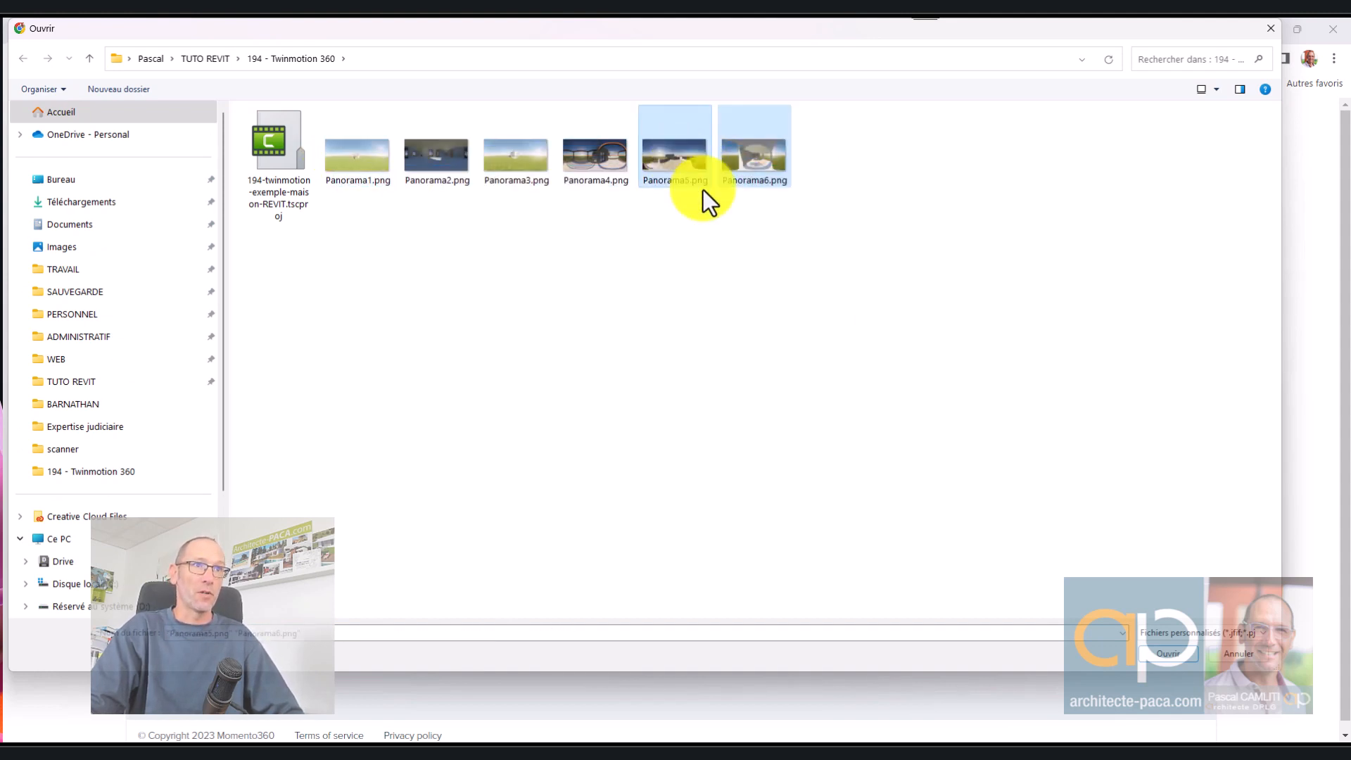
click(1185, 656)
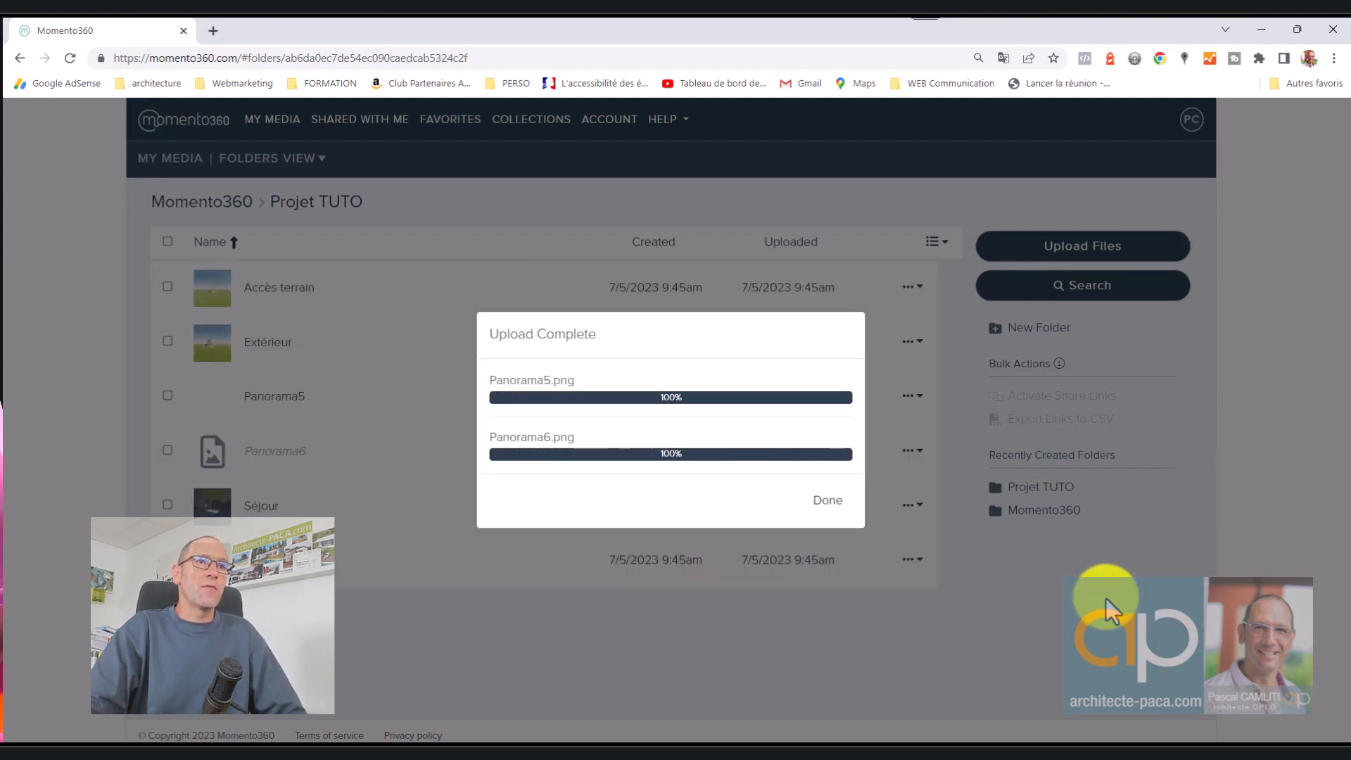
click(830, 502)
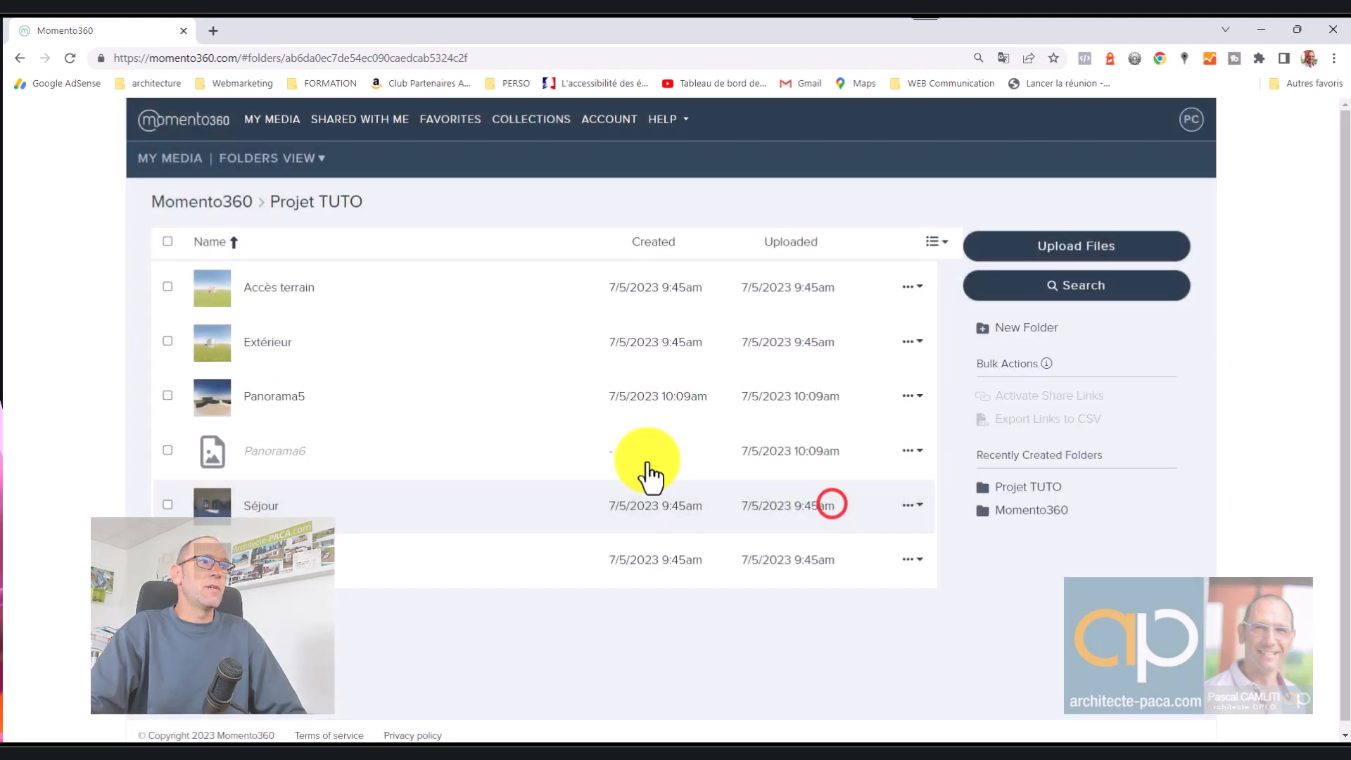
Open the uploaded Panorama5 and look around from the roof until the pergola terrace below is in view.
click(380, 404)
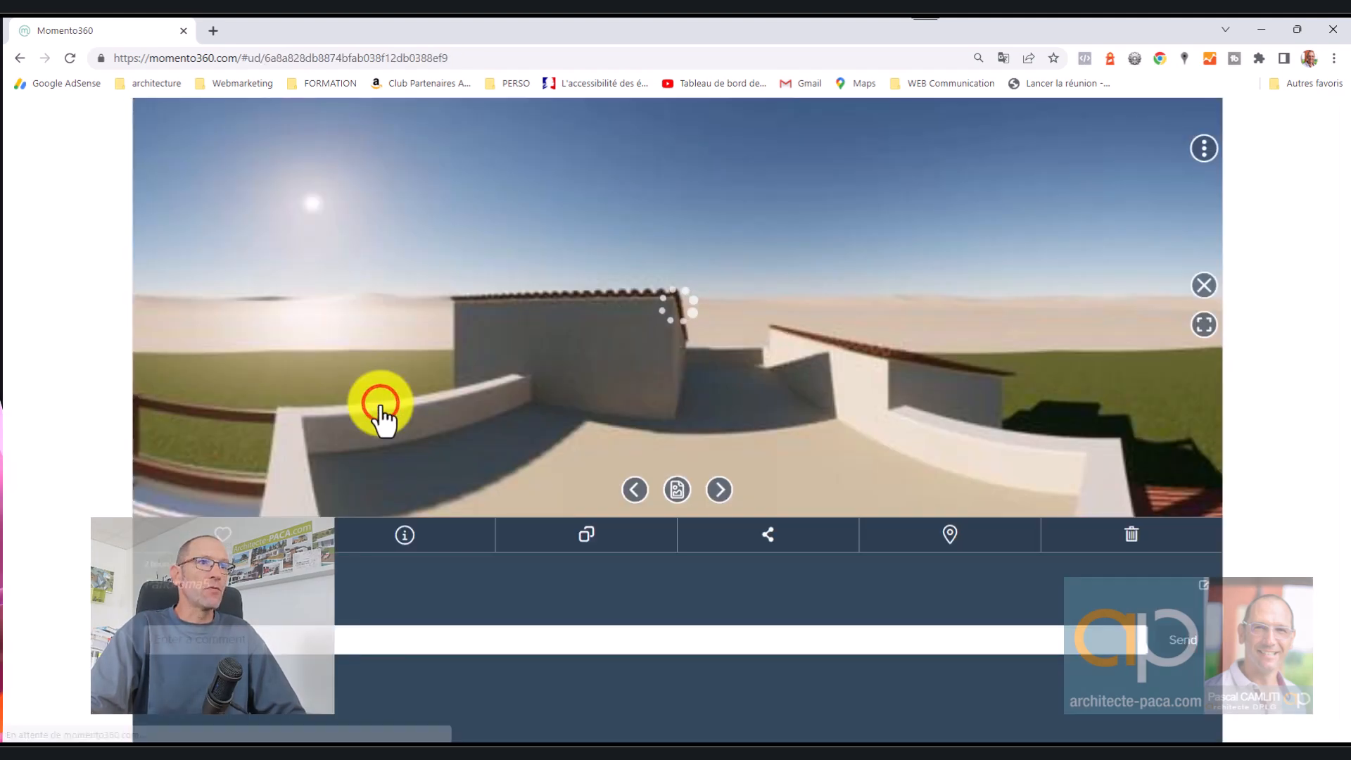
drag(802, 368, 406, 376)
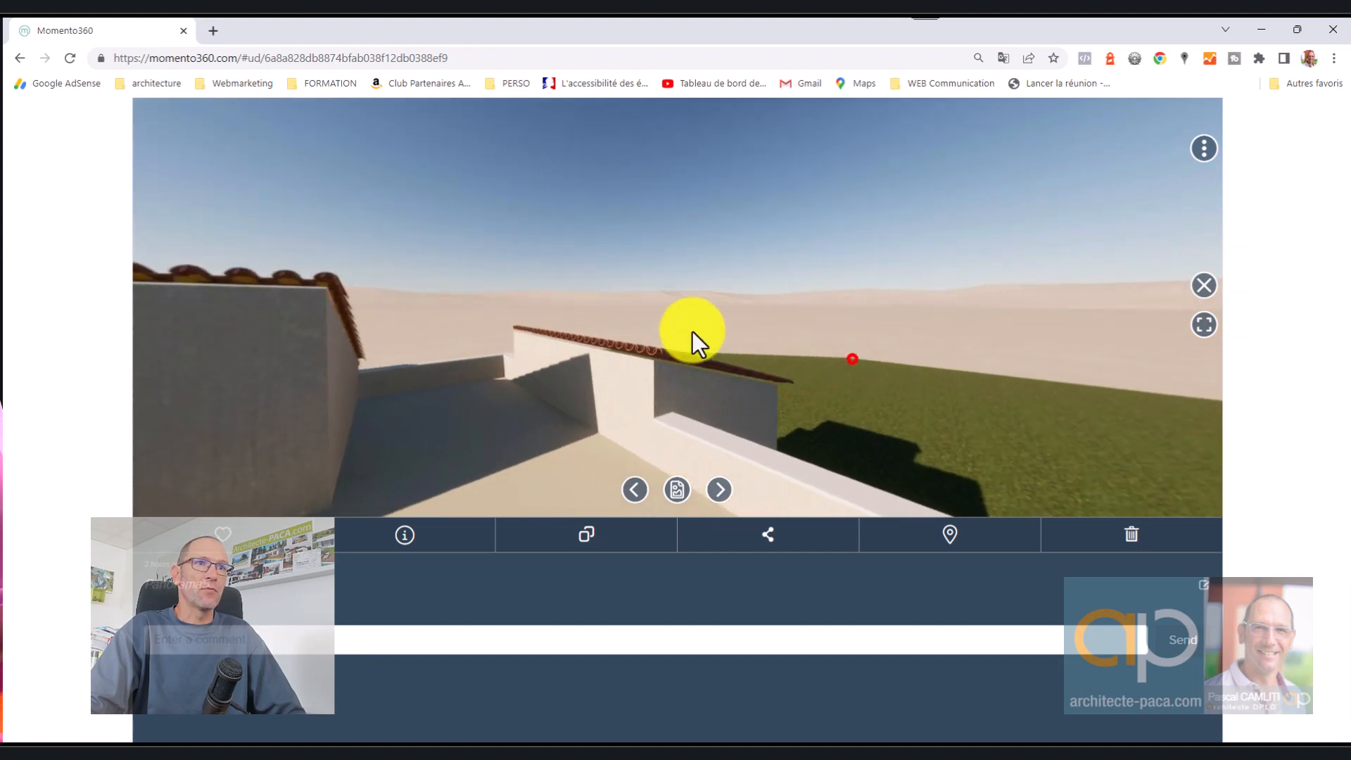
drag(887, 350, 322, 316)
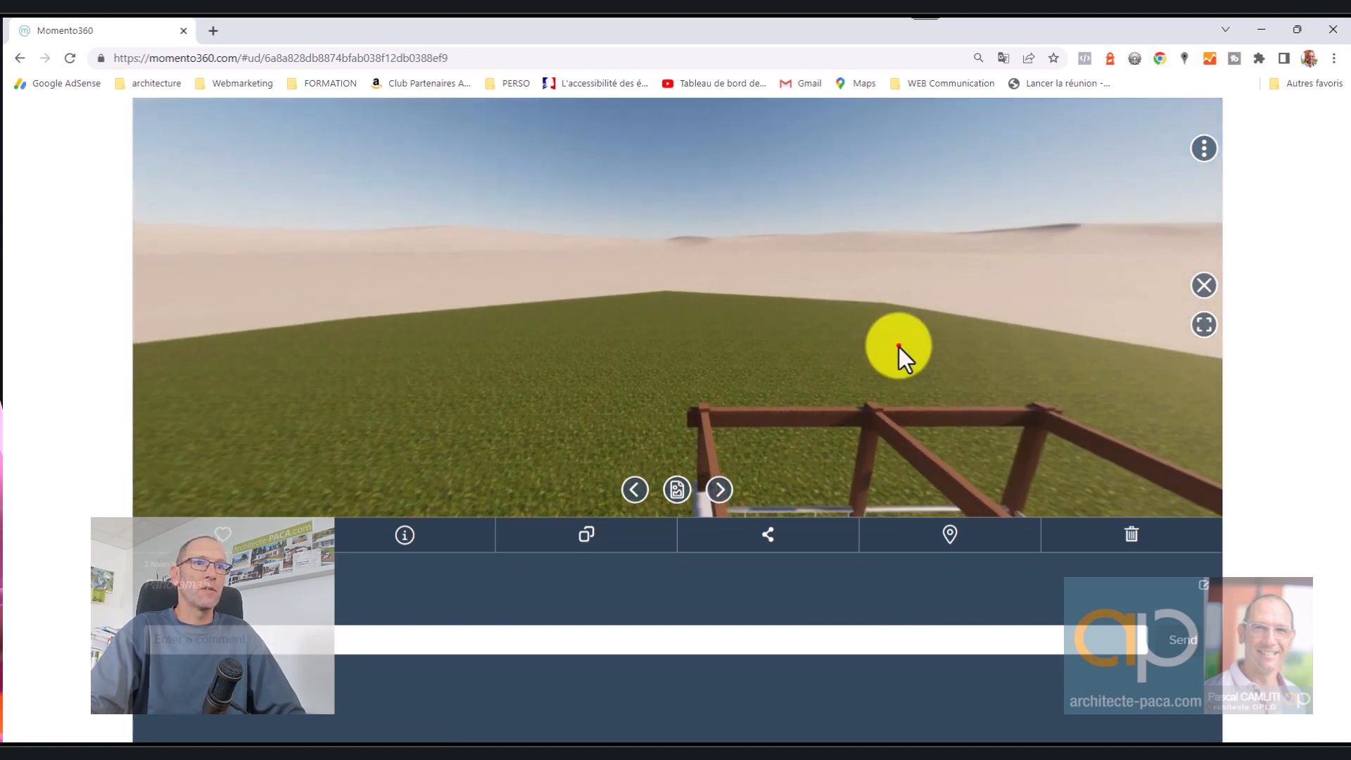
drag(897, 348, 492, 286)
drag(674, 332, 747, 252)
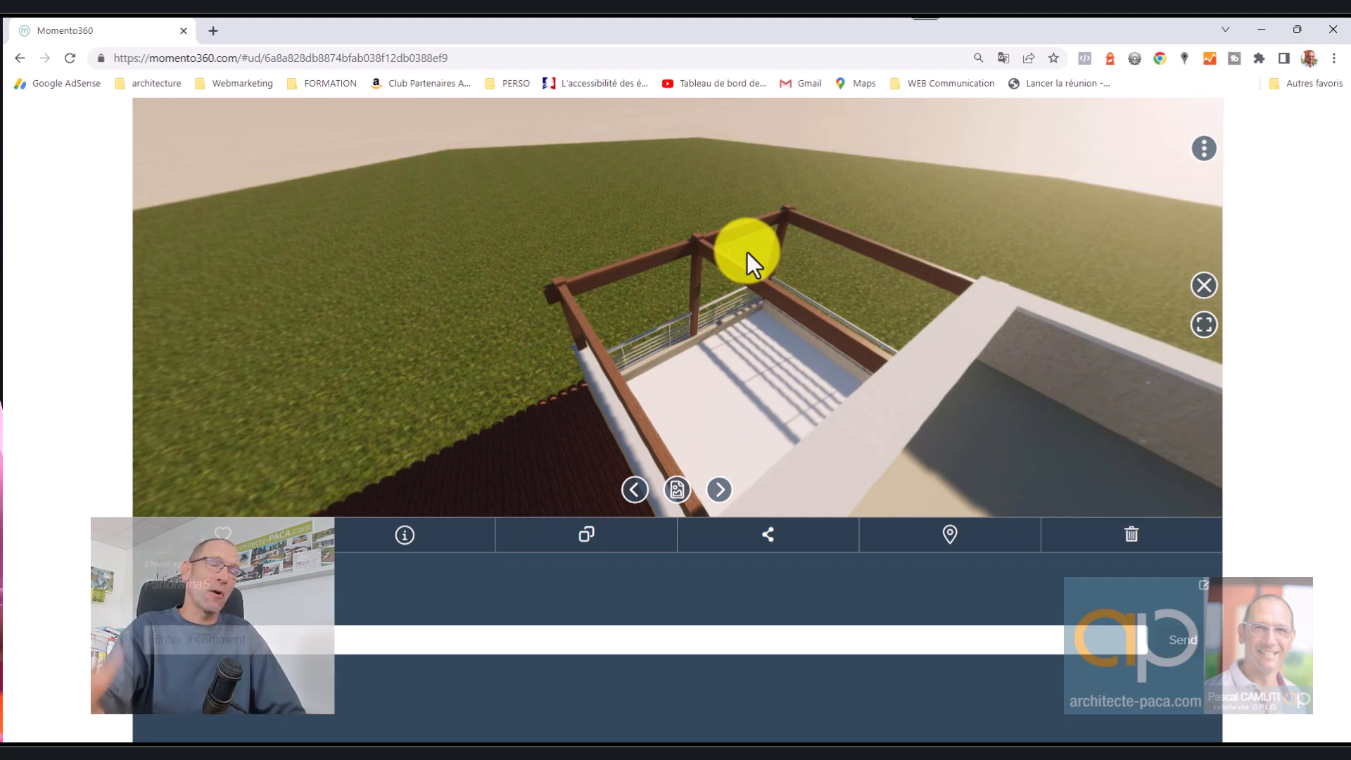
click(949, 540)
click(941, 573)
click(847, 140)
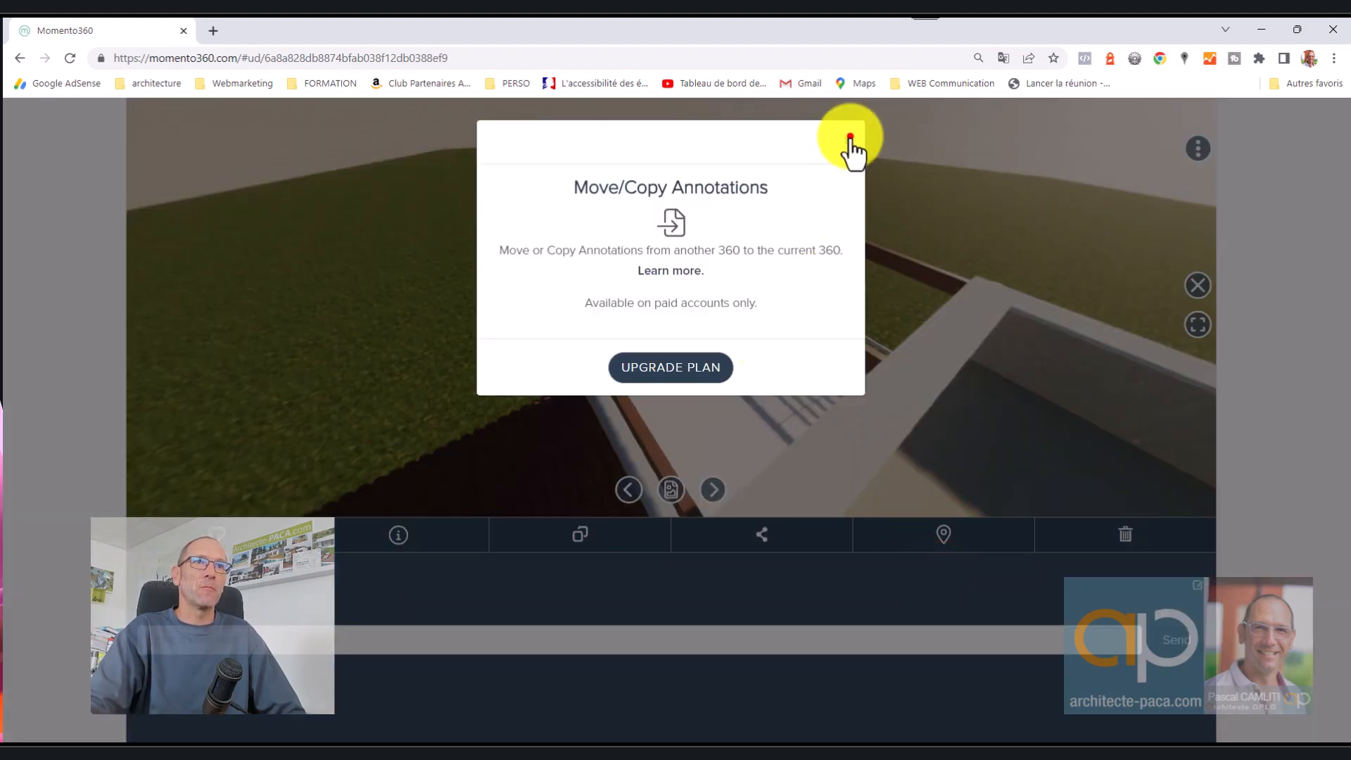
click(950, 538)
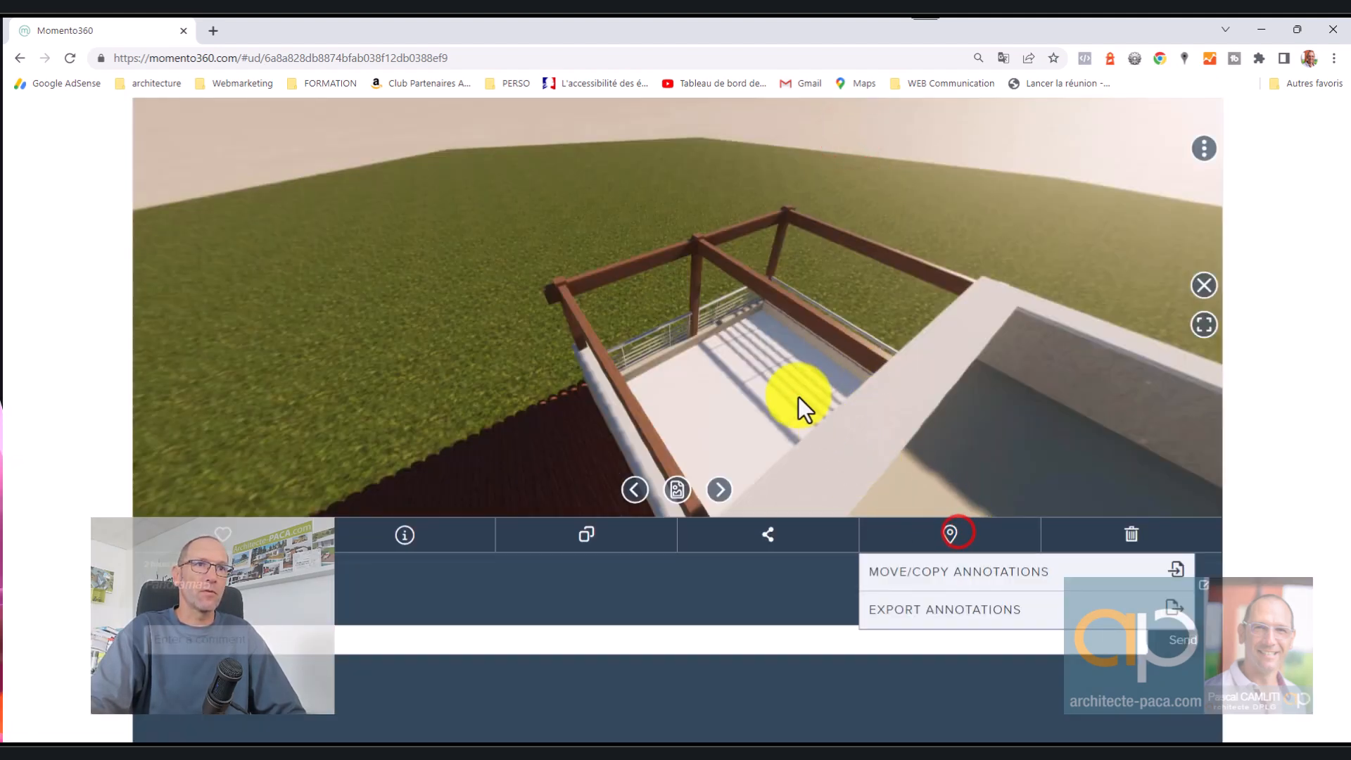
click(797, 394)
click(1059, 574)
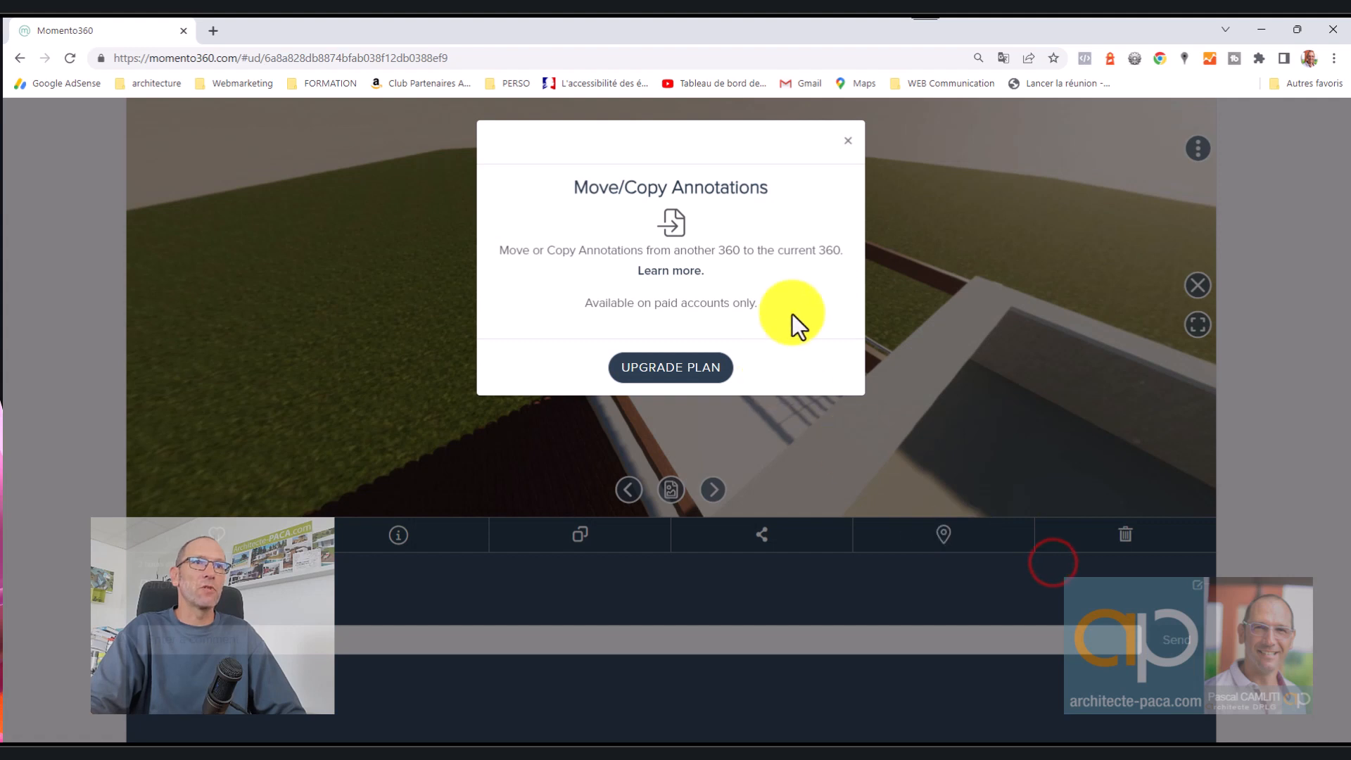
click(847, 143)
Place an annotation on the pergola terrace floor, titled "Terrasse" and marked with a Pushpin.
click(757, 358)
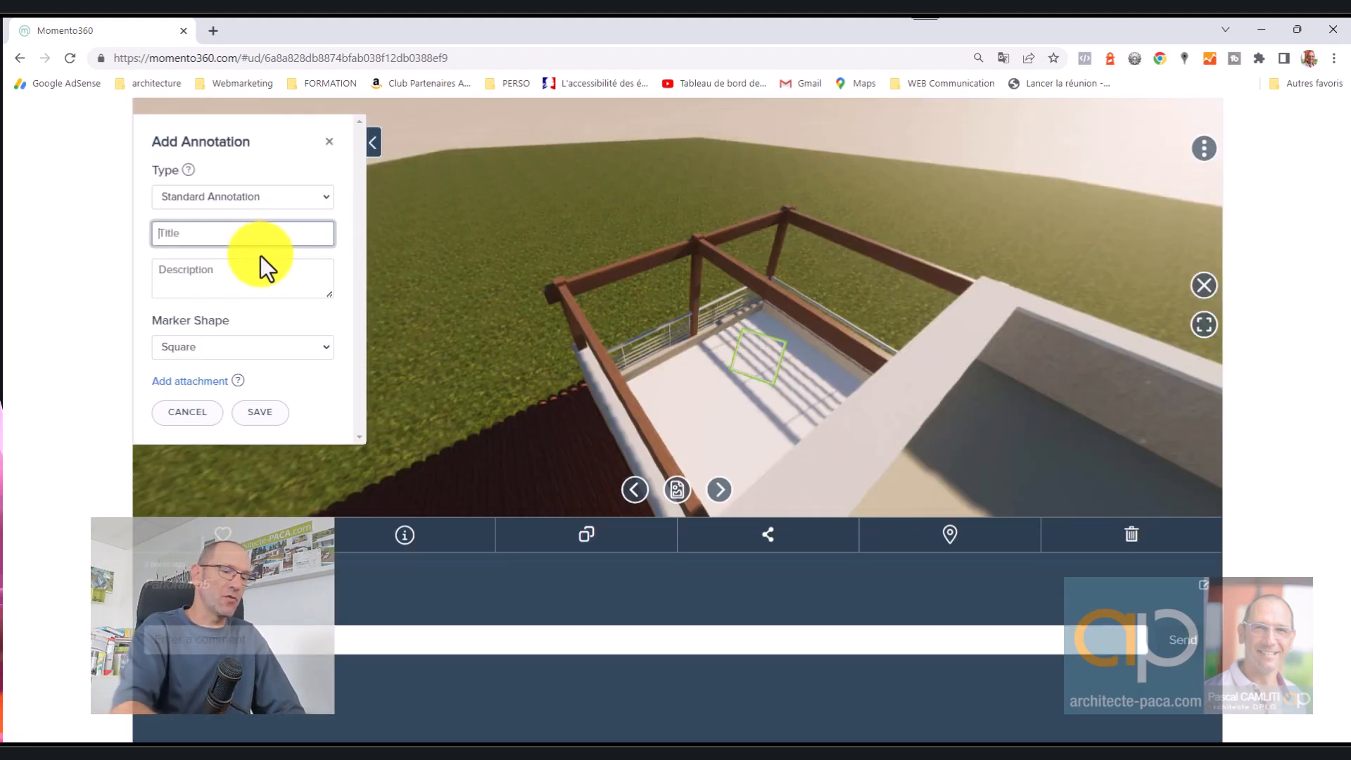
text(Terrasse)
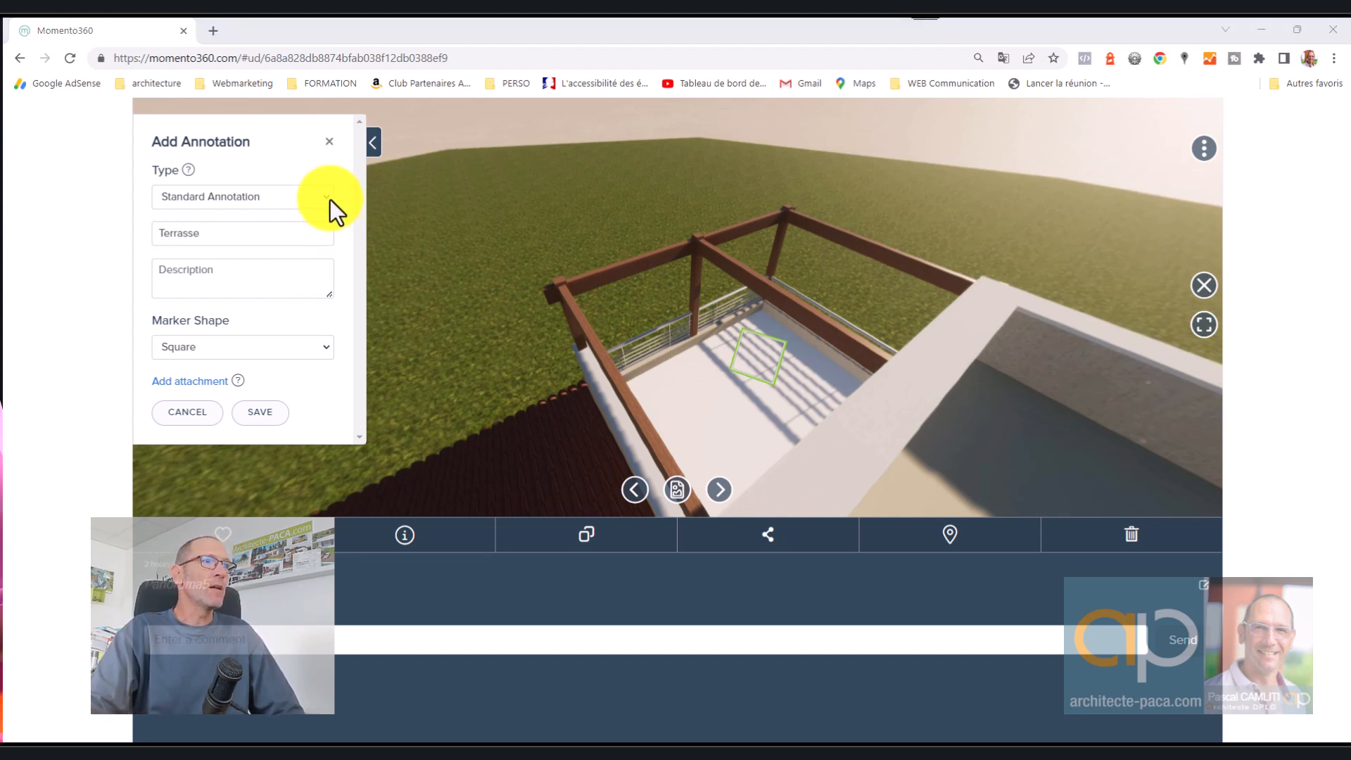
click(316, 350)
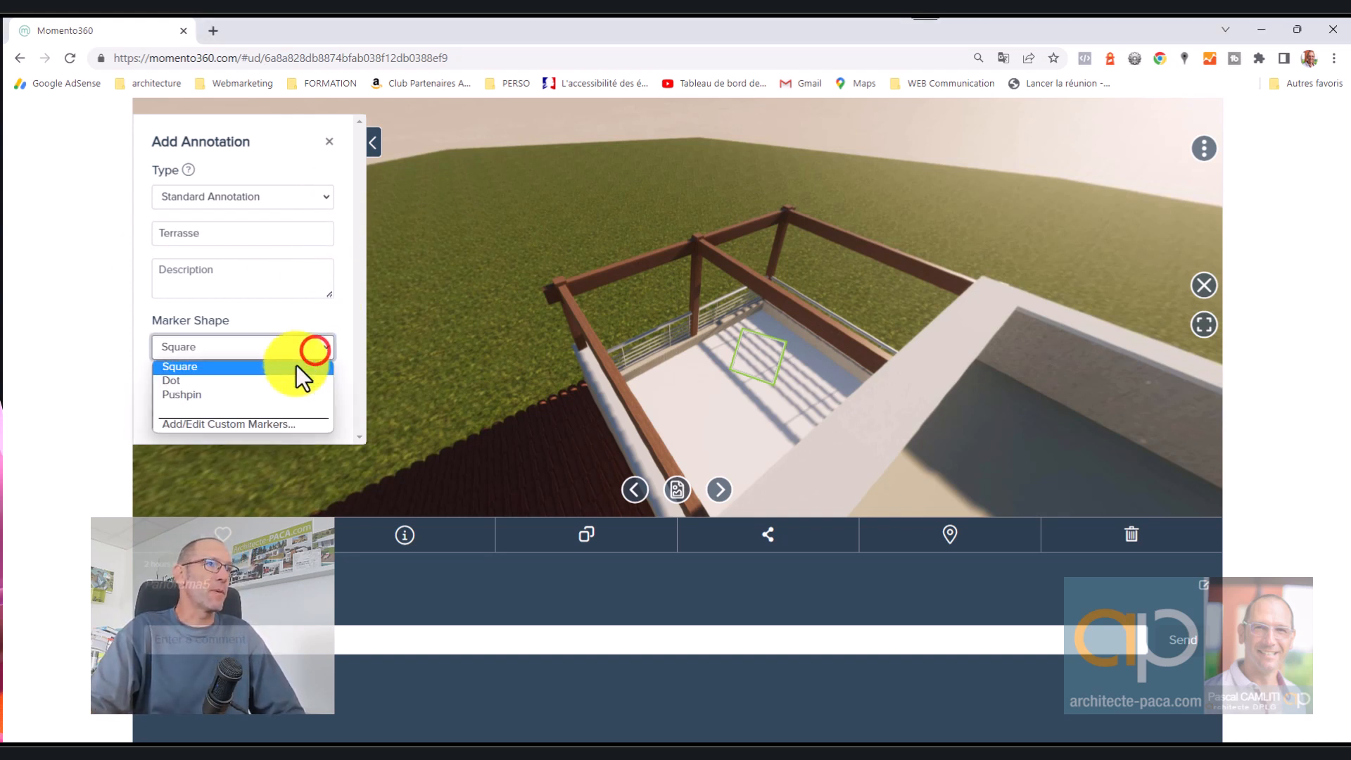
click(218, 395)
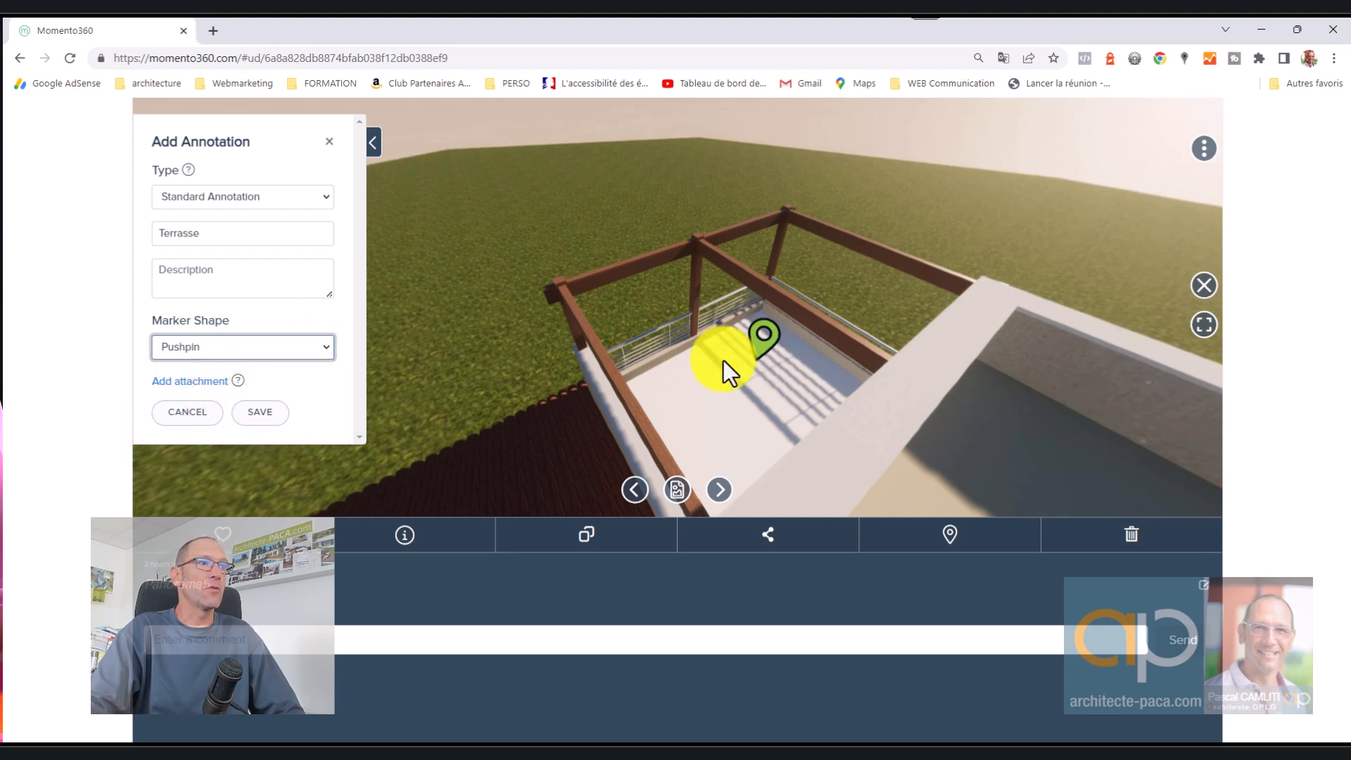
click(261, 413)
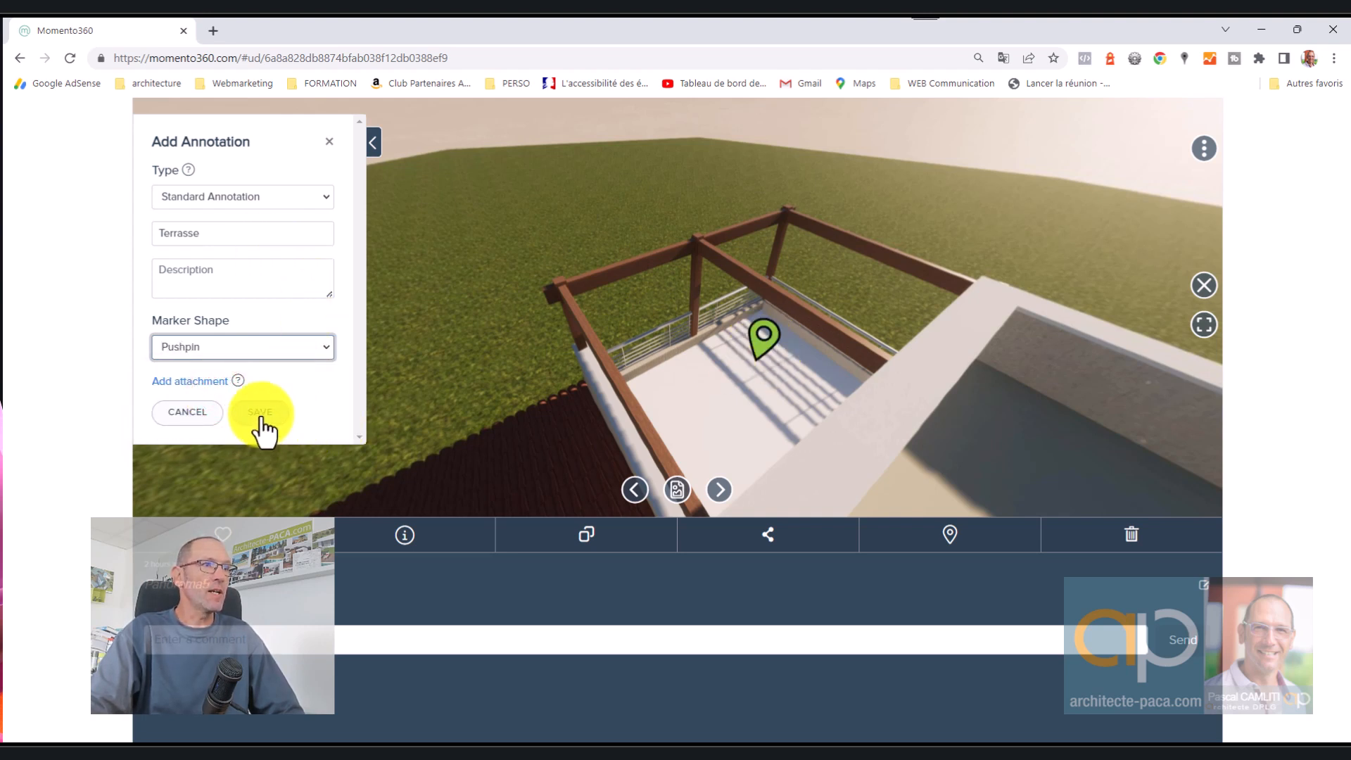
Make the Terrasse annotation a Hotspot of the Navigation type.
click(272, 198)
click(243, 232)
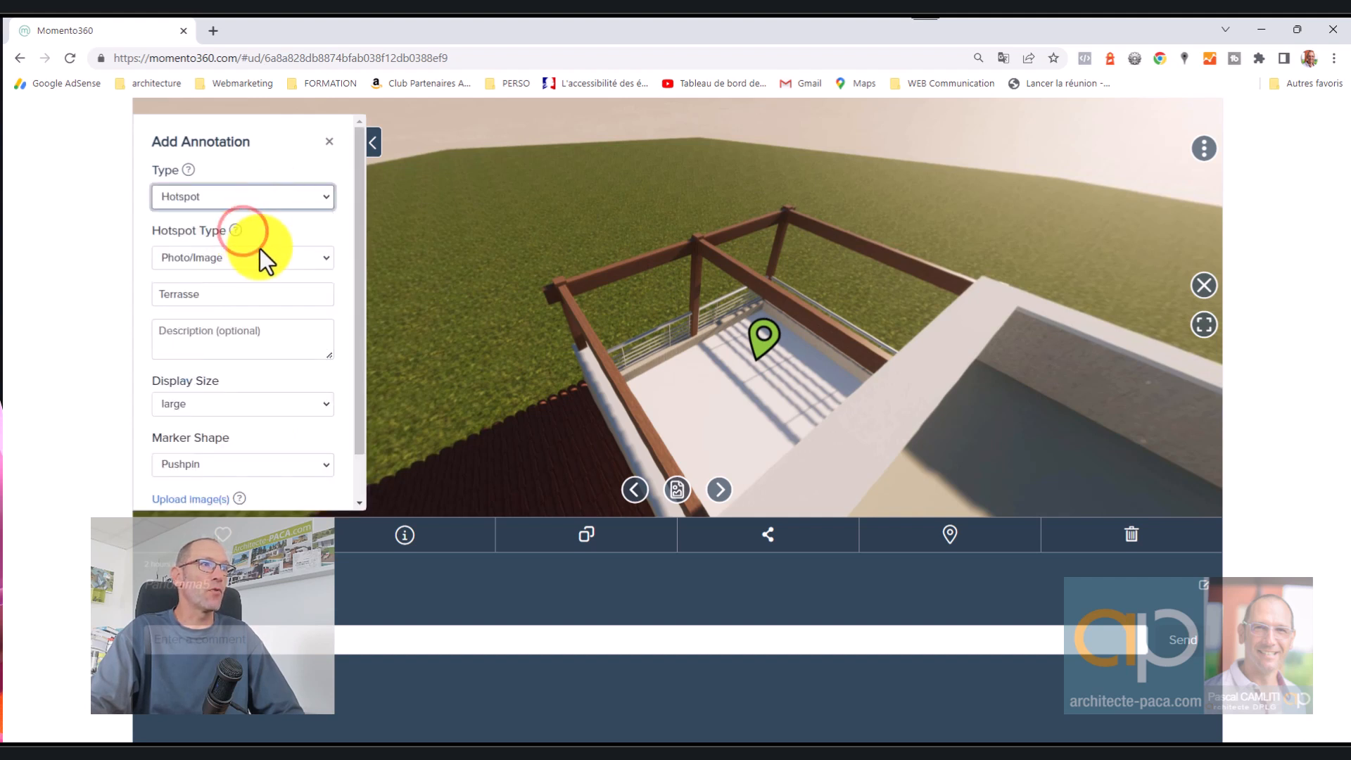
click(274, 259)
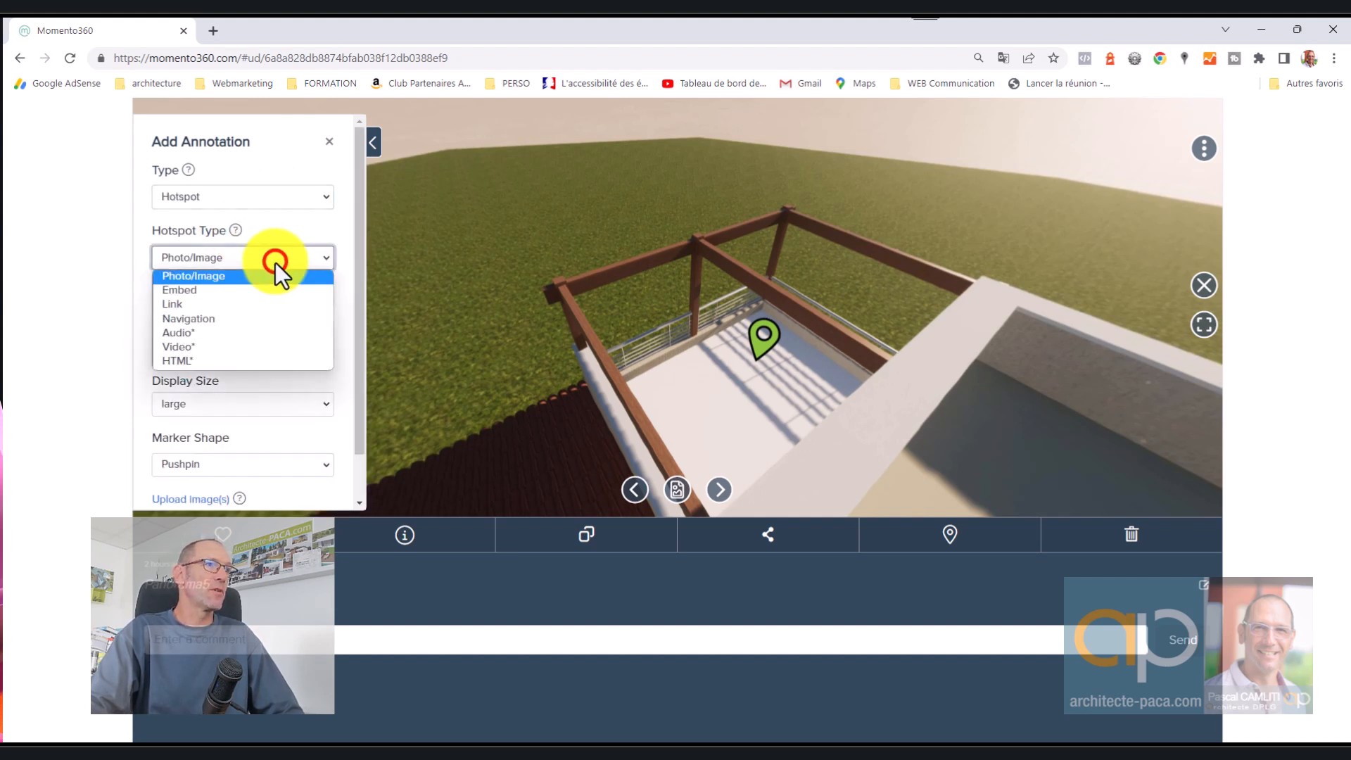
click(271, 321)
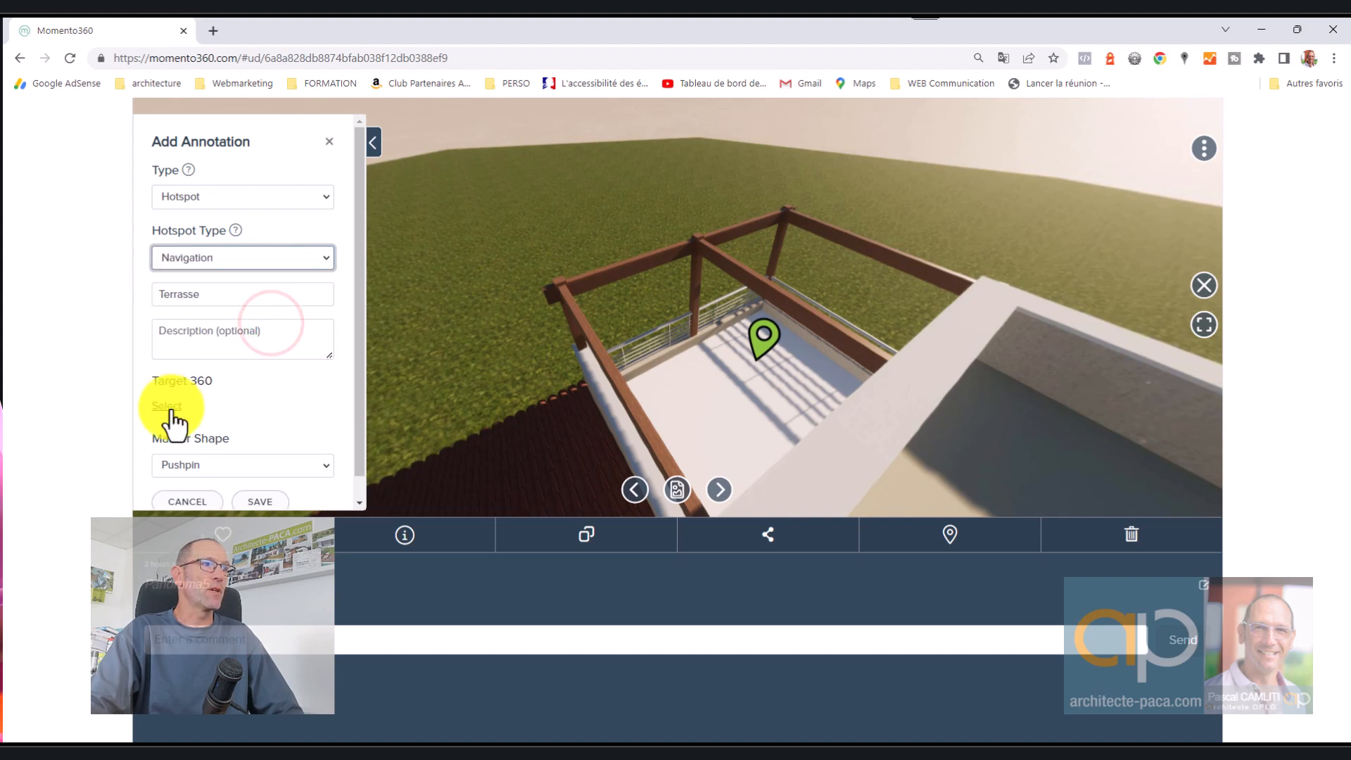
Set the Terrasse panorama from Projet TUTO as the hotspot's target, save the hotspot and close its preview.
click(169, 408)
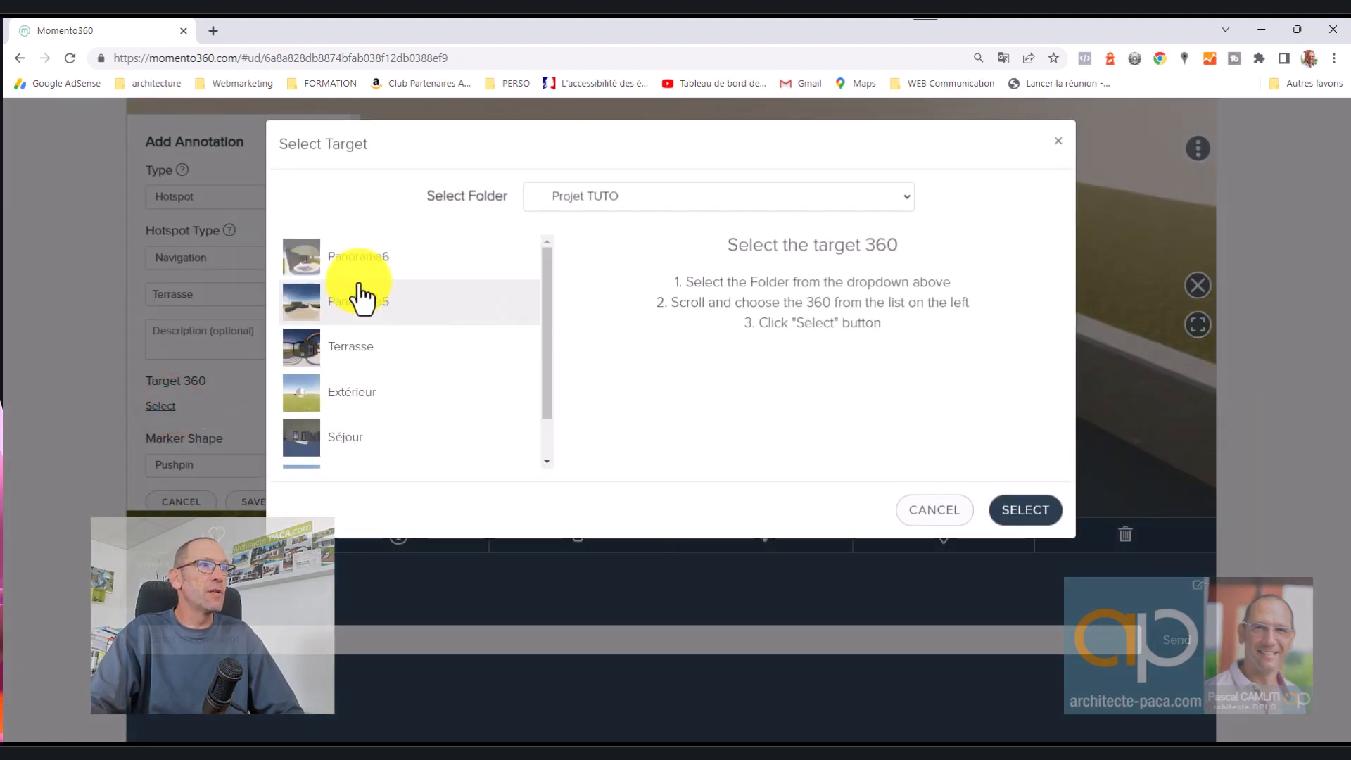
click(346, 347)
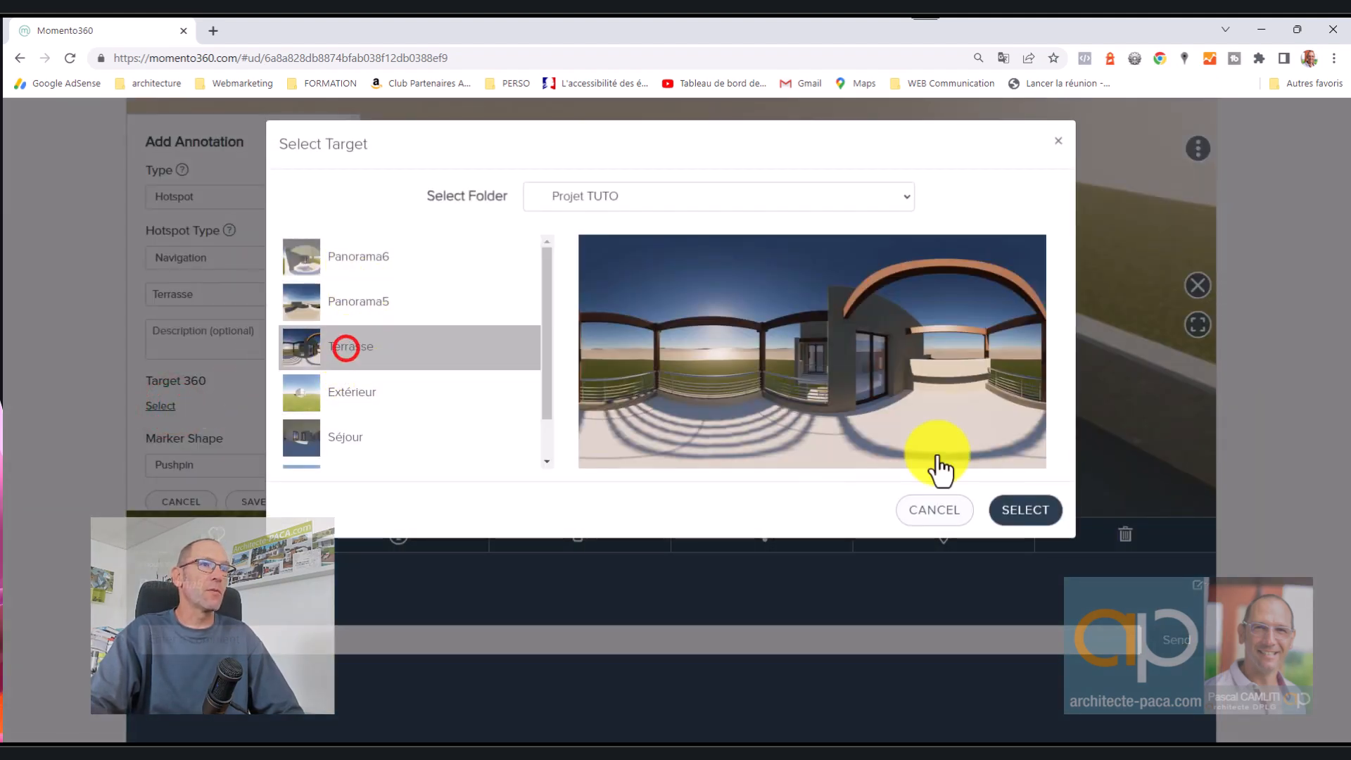
click(1013, 512)
scroll(298, 377, down, 1)
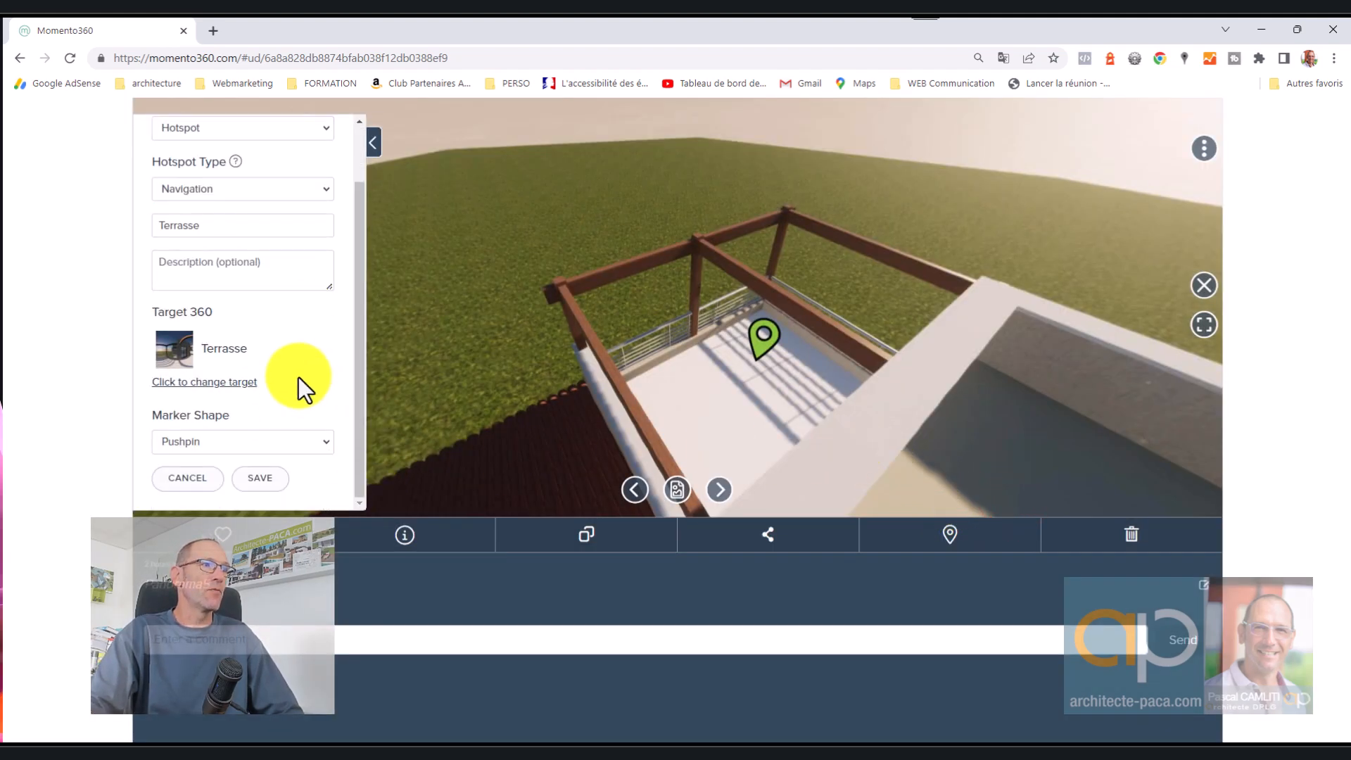
click(262, 482)
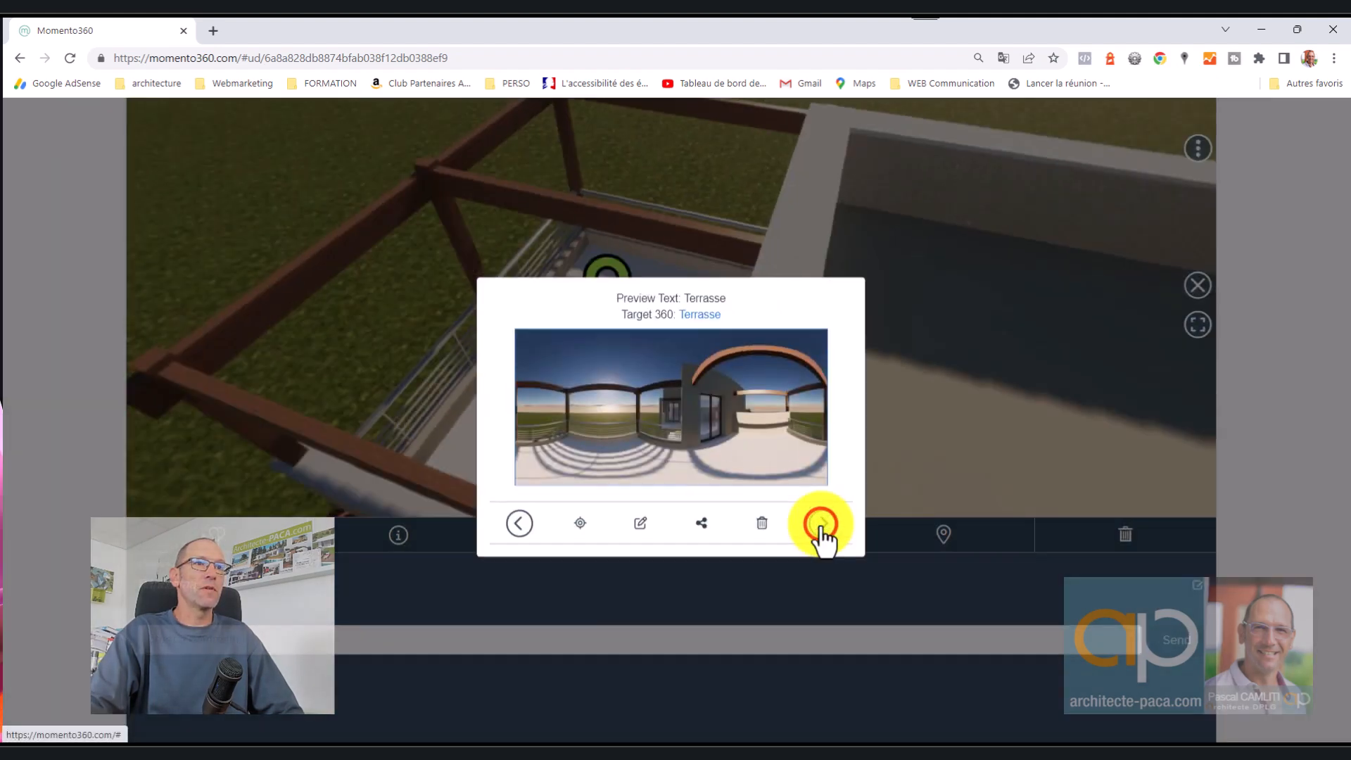
click(912, 342)
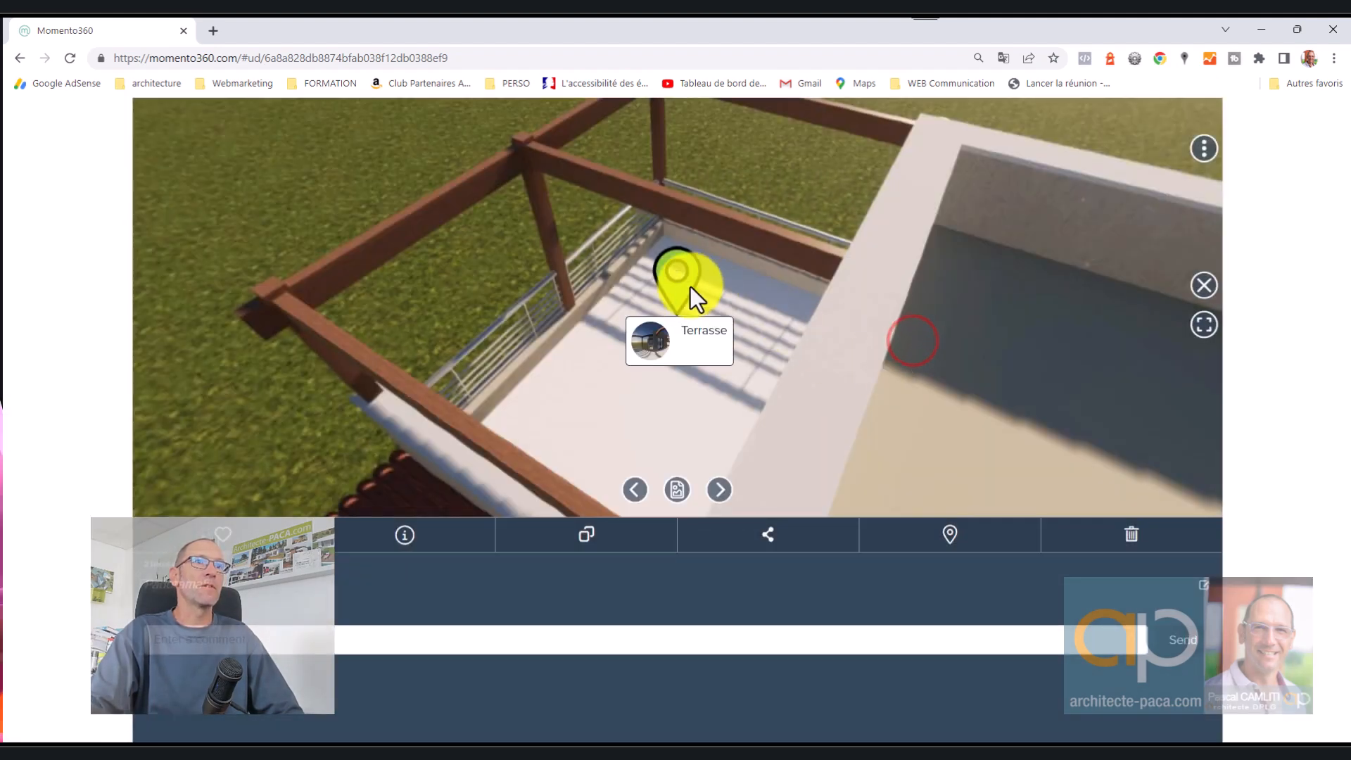
Follow the Terrasse hotspot into its target panorama and look around the pergola terrace.
click(678, 287)
click(679, 390)
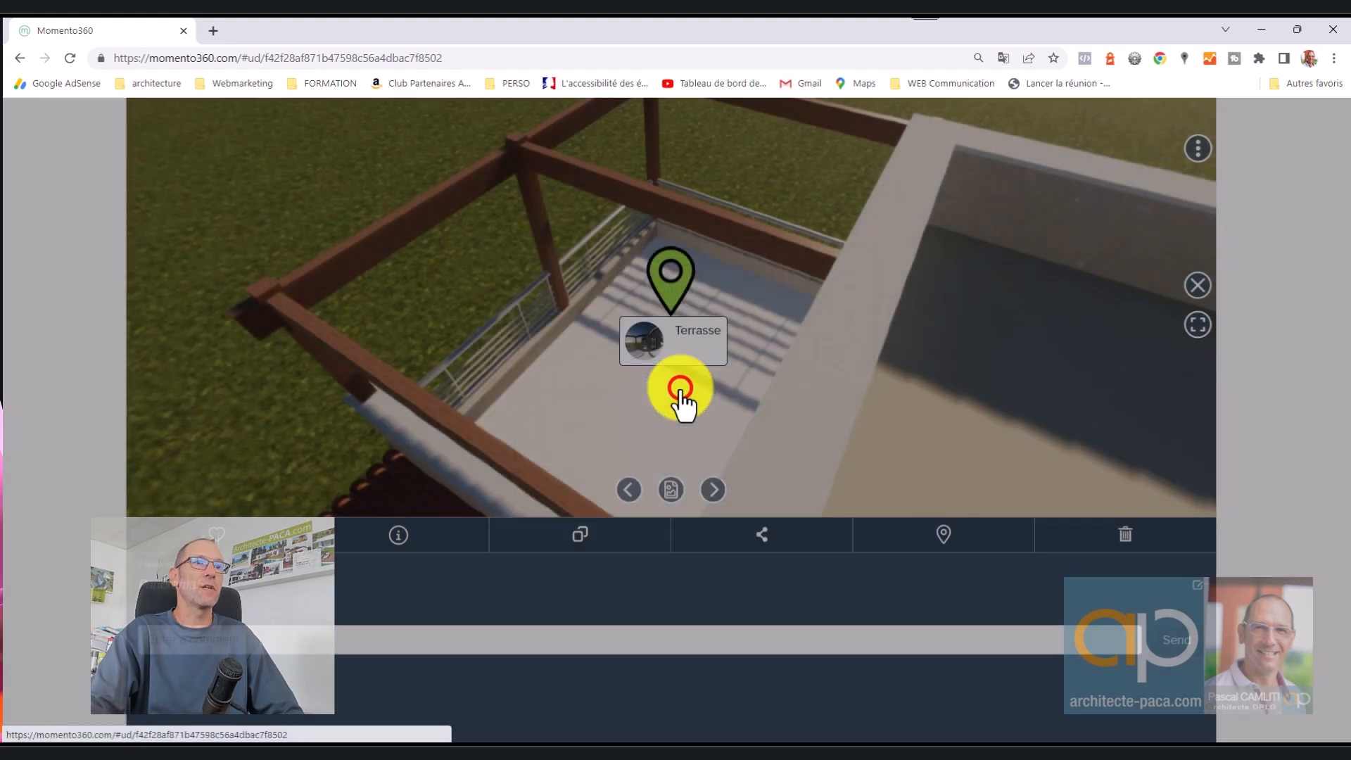
drag(884, 328, 646, 280)
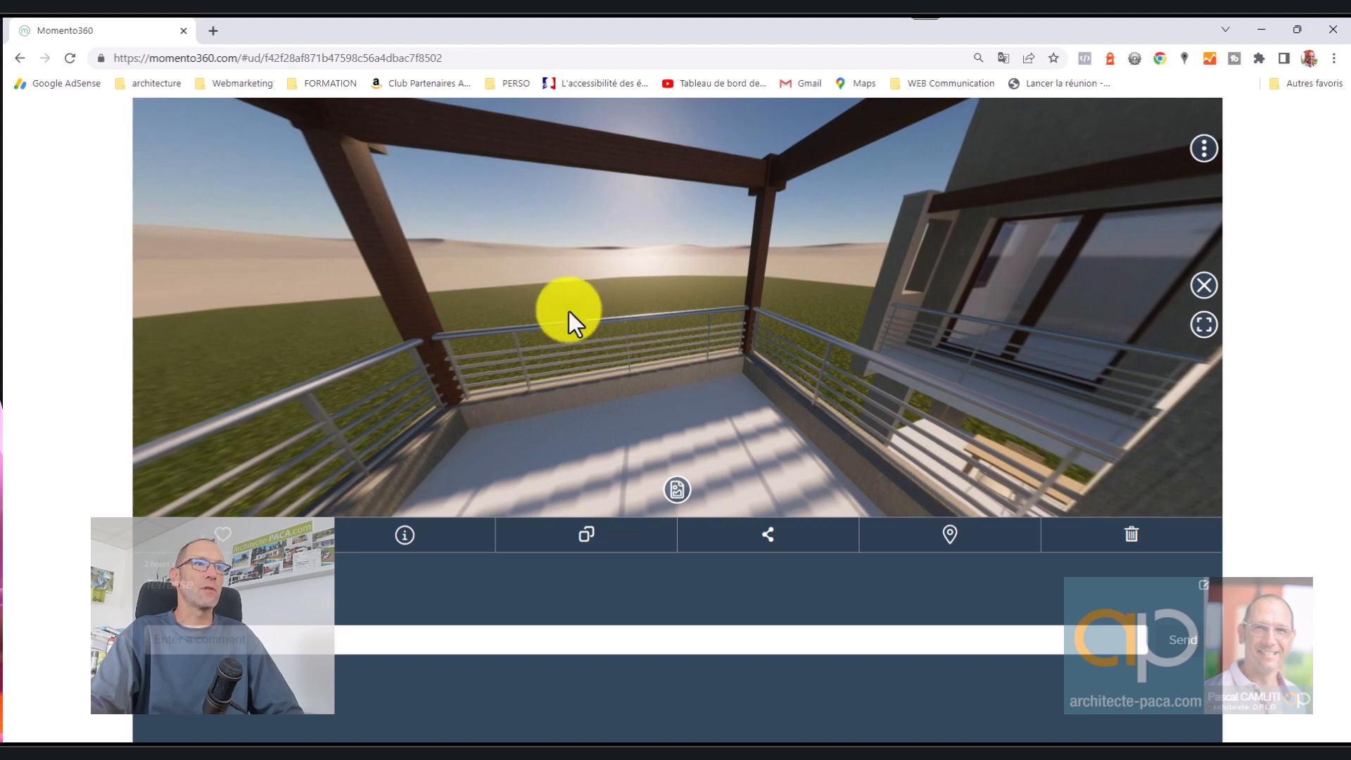
Place an annotation on the lawn beyond the terrace railing and make it a Hotspot of the Navigation type.
drag(542, 299, 1001, 323)
click(405, 313)
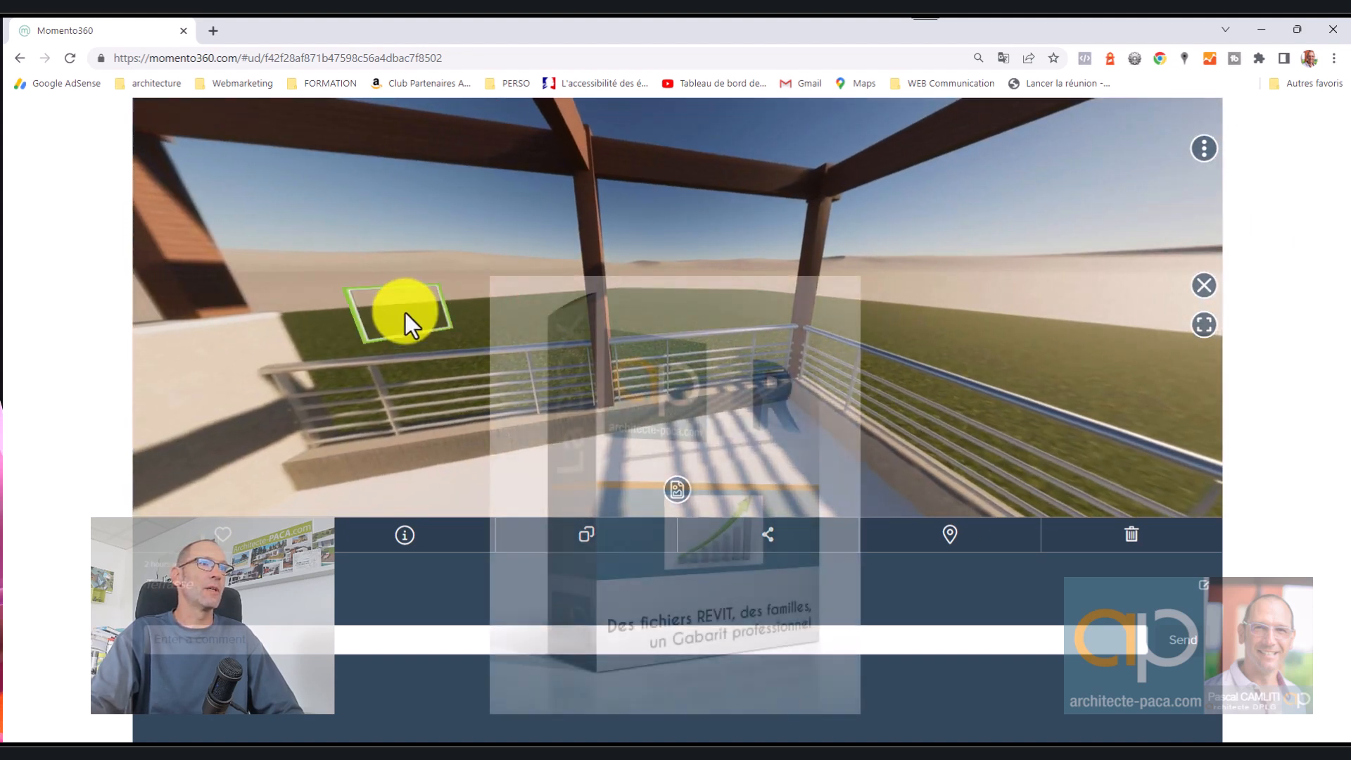
click(267, 200)
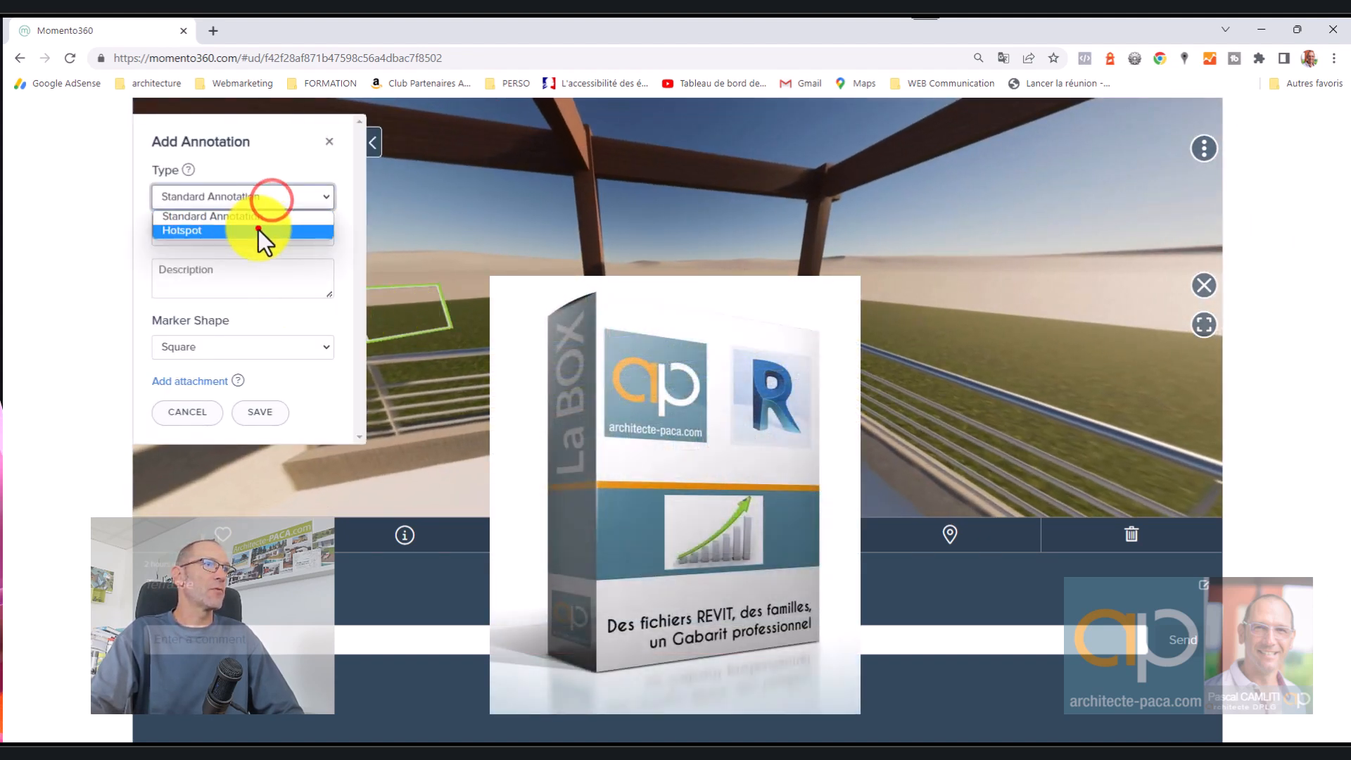
click(259, 229)
click(283, 260)
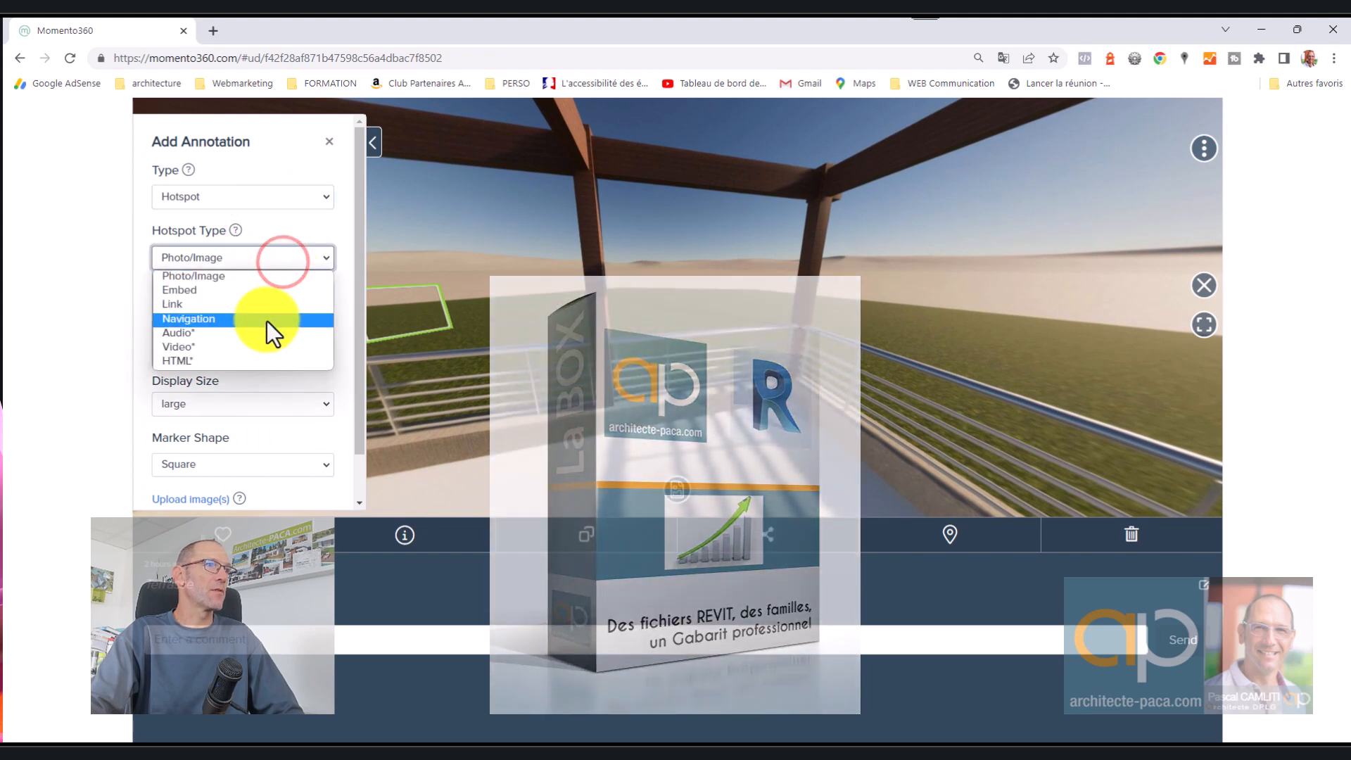
click(268, 323)
Enter "Extérieur" as the hotspot's preview text and save it with the Extérieur panorama from Projet TUTO as target.
click(280, 295)
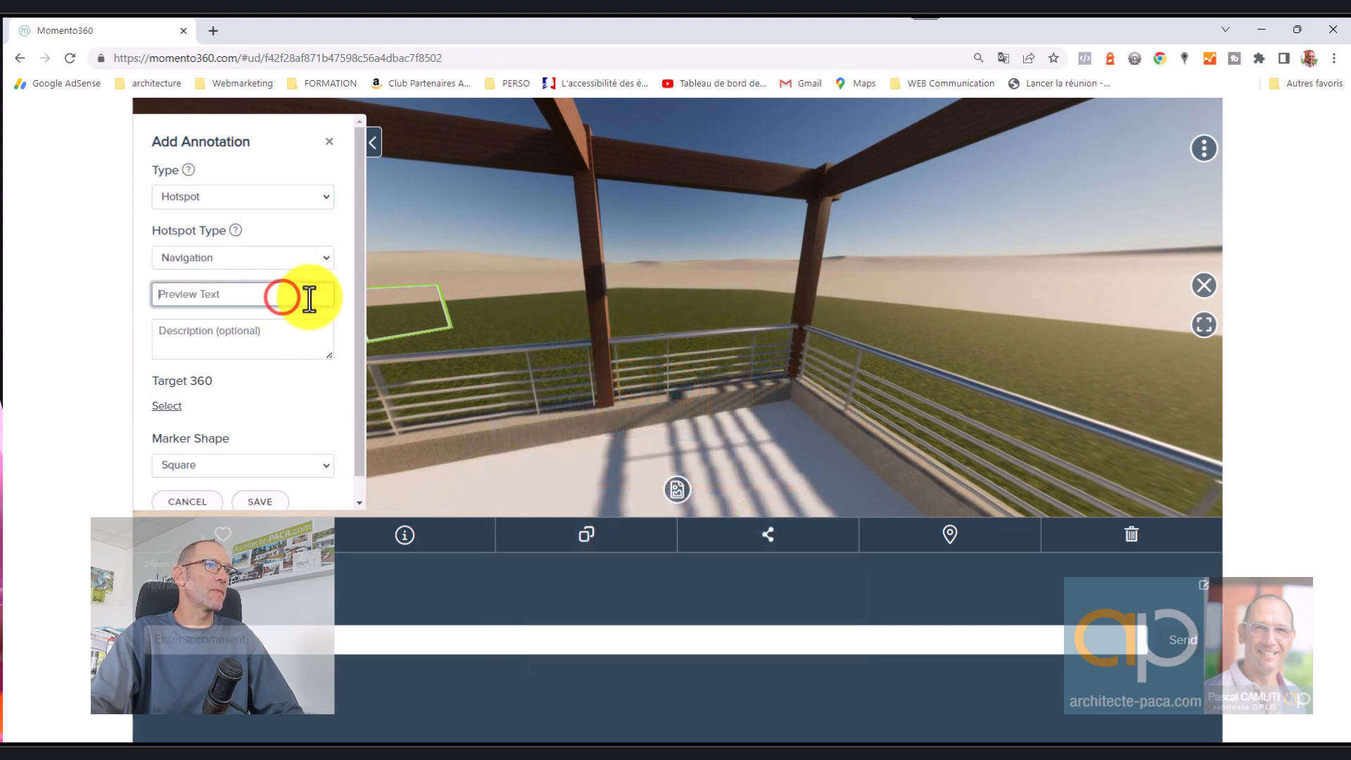
text(Extéri)
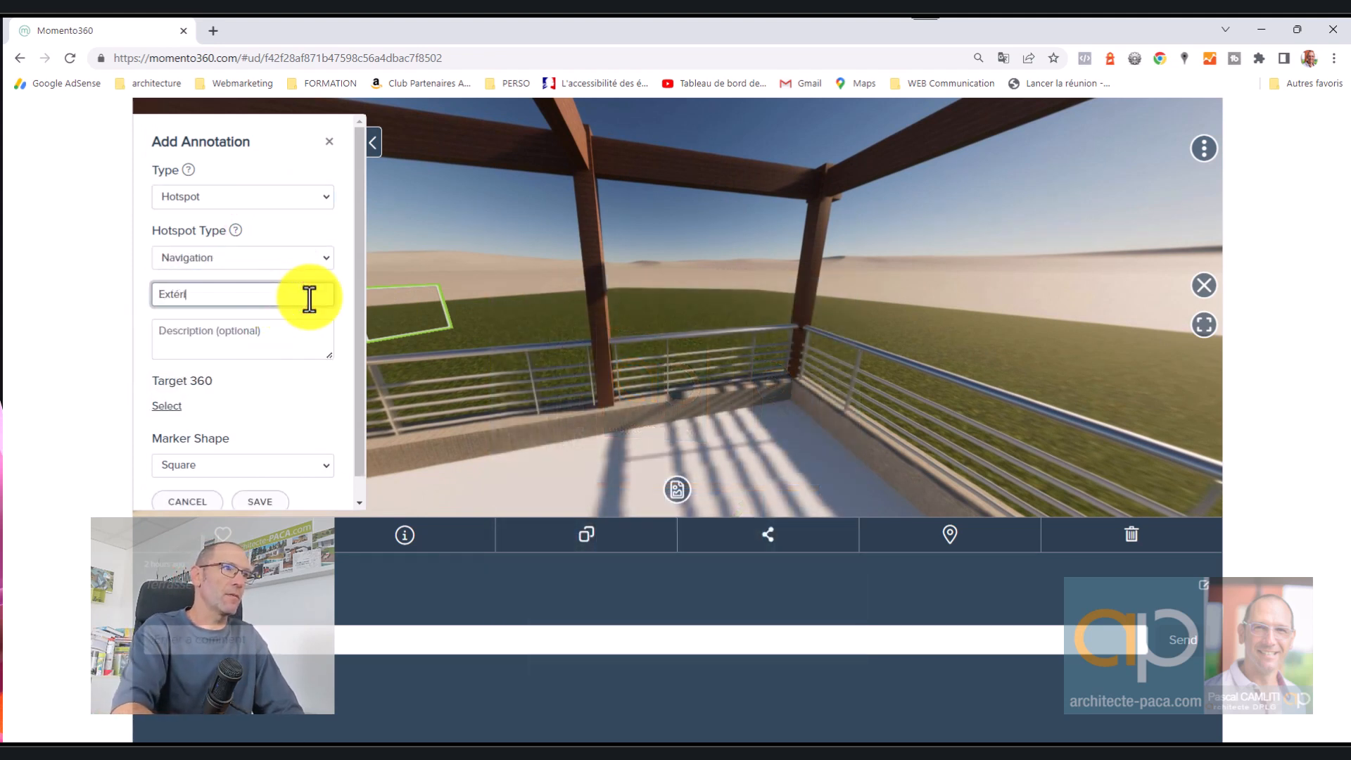
text(eur)
scroll(323, 301, down, 1)
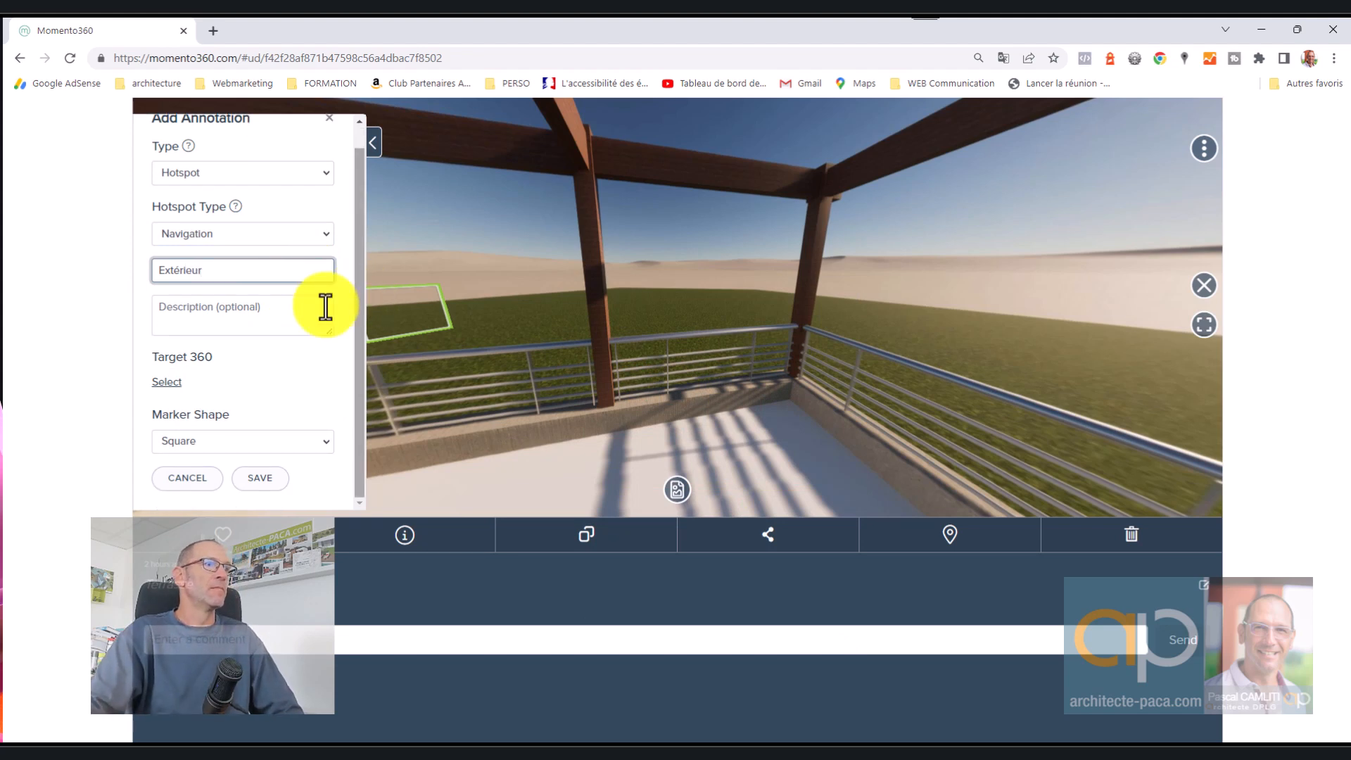
click(167, 383)
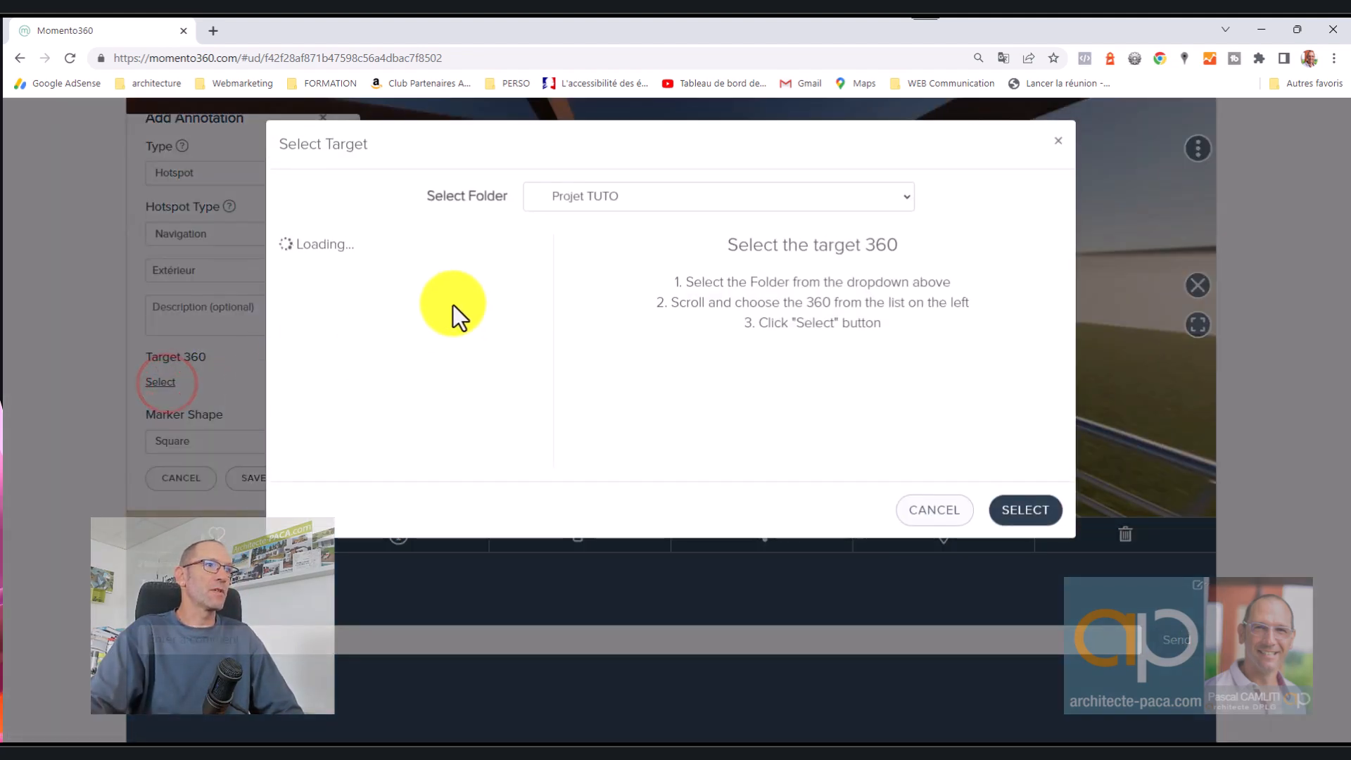
click(383, 391)
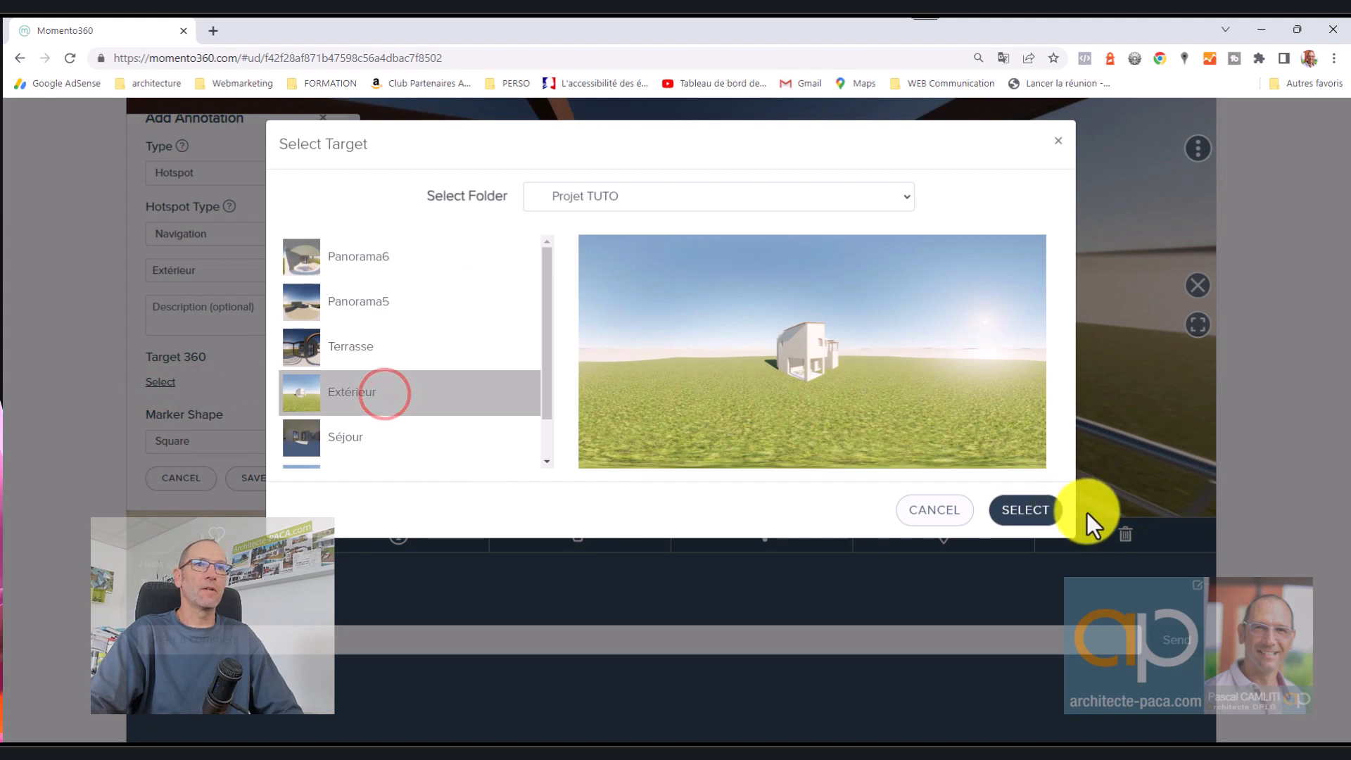
click(1029, 511)
scroll(309, 442, down, 2)
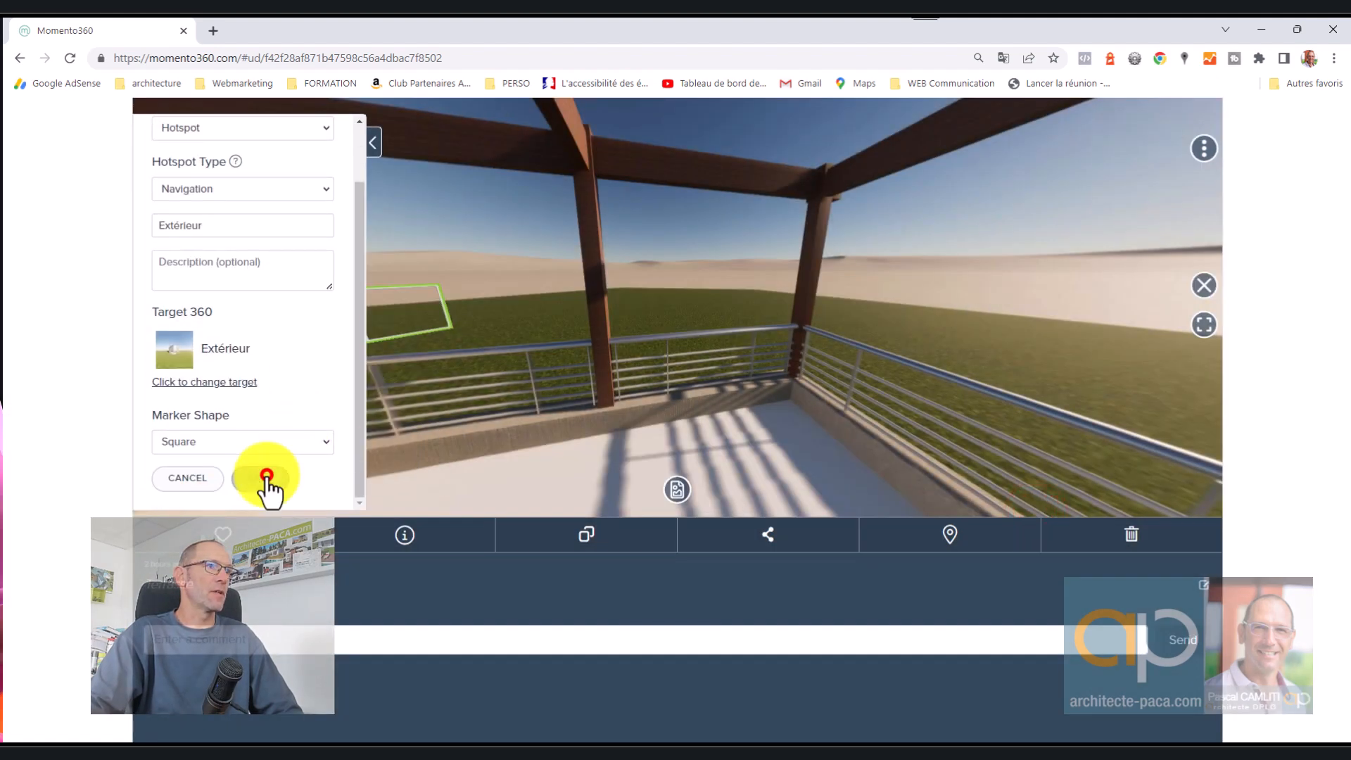
click(267, 480)
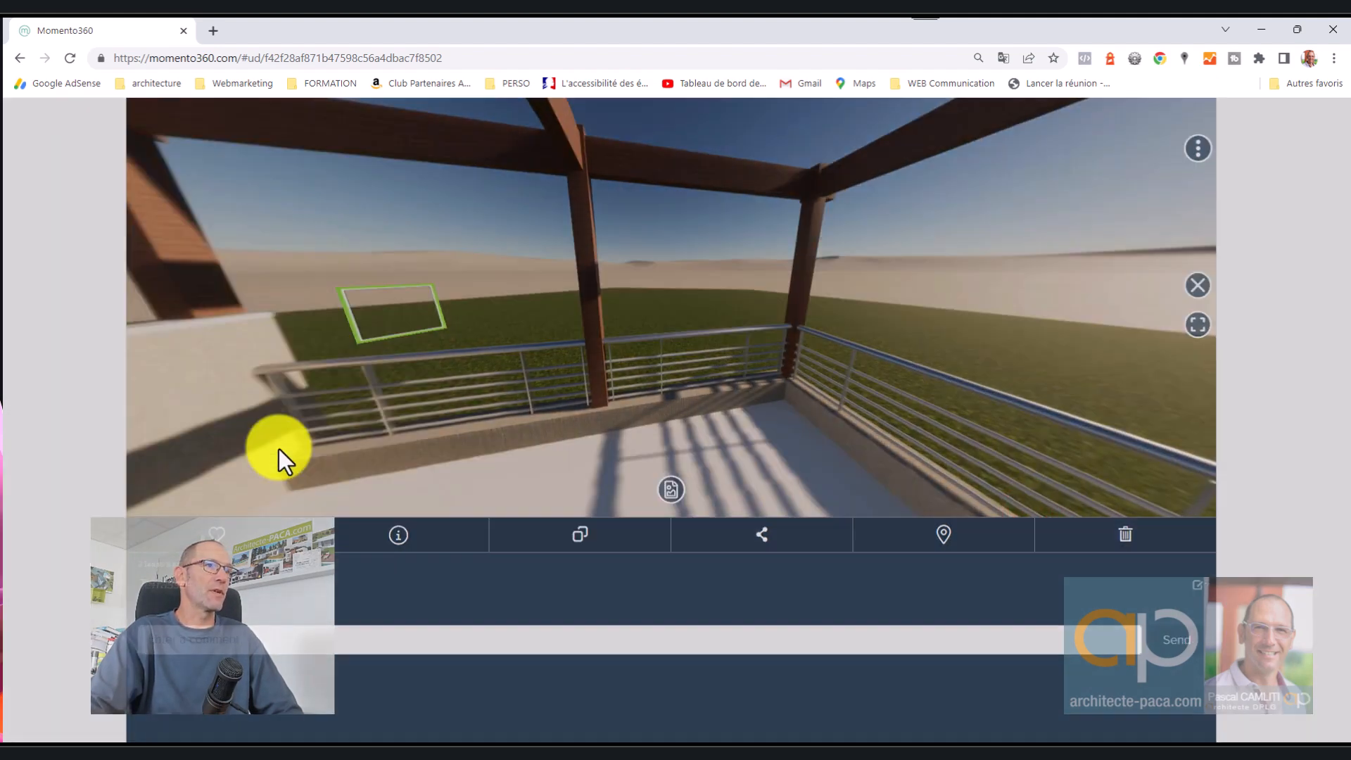
Change the Extérieur hotspot's marker shape to Pushpin and save it.
click(426, 339)
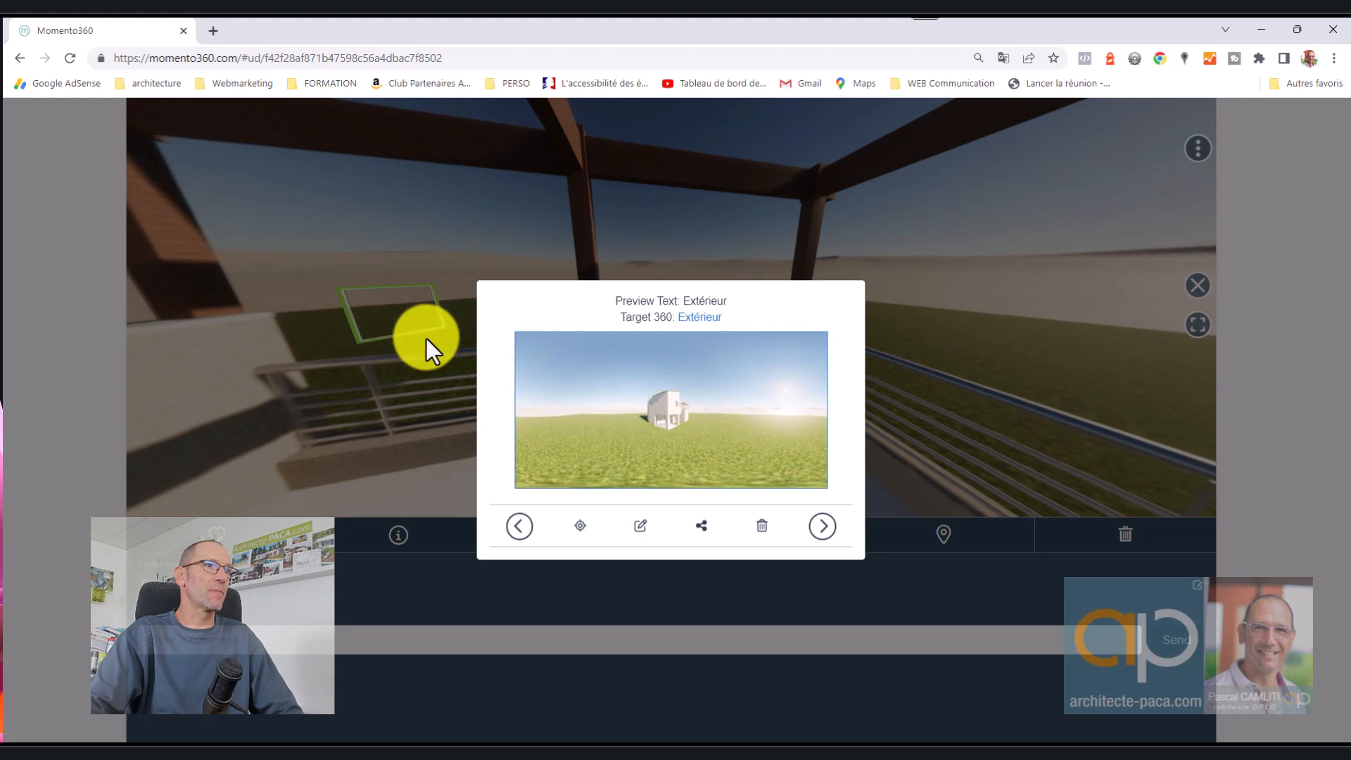
click(640, 525)
click(263, 439)
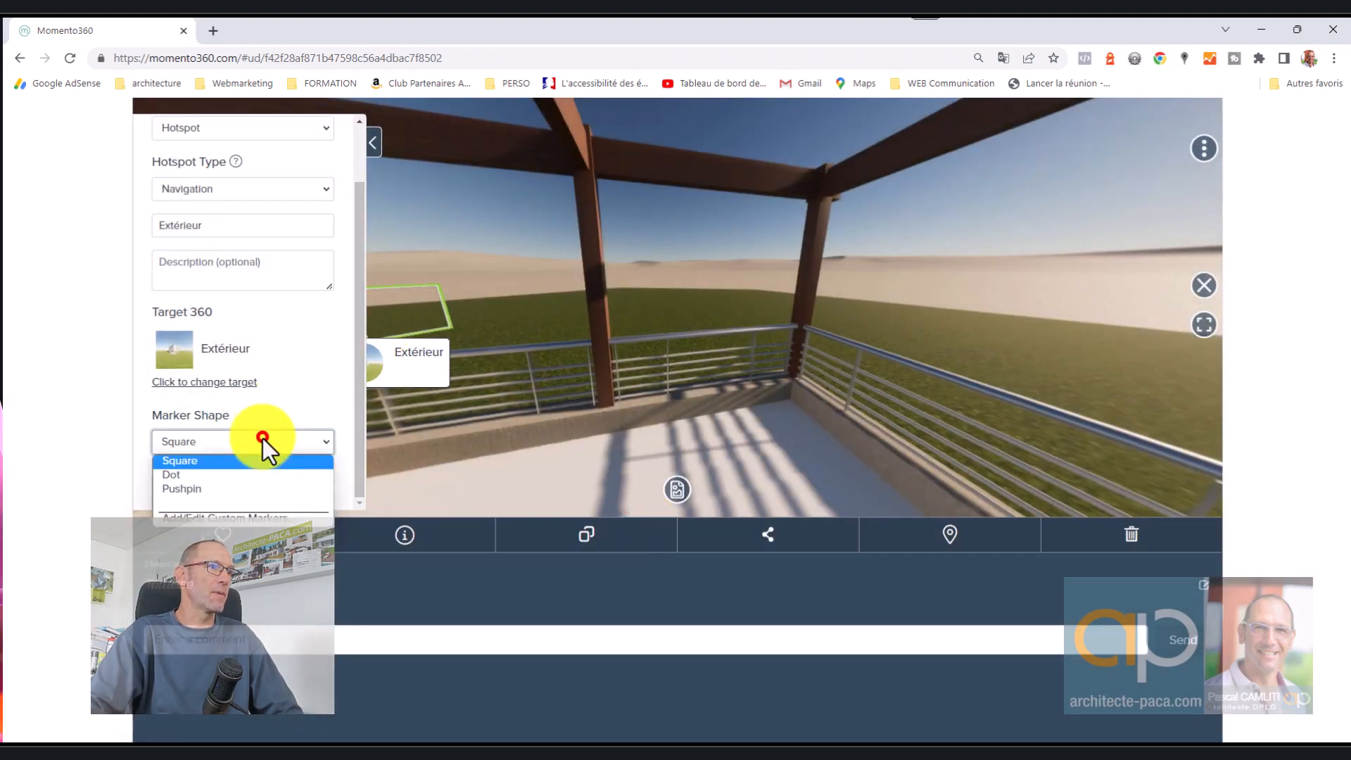
click(211, 487)
click(259, 478)
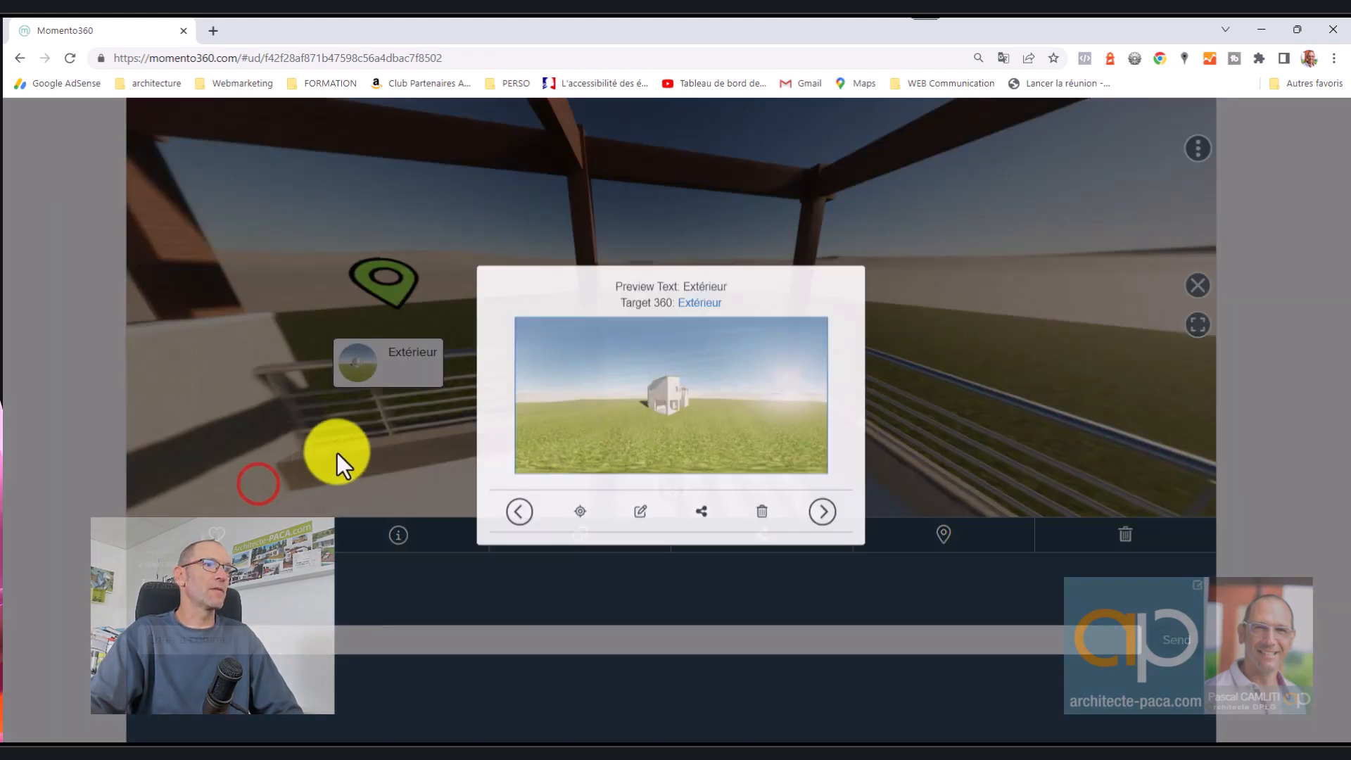
Test the navigation by following the hotspots from Terrasse to Extérieur, back to Terrasse and again to Extérieur.
click(823, 525)
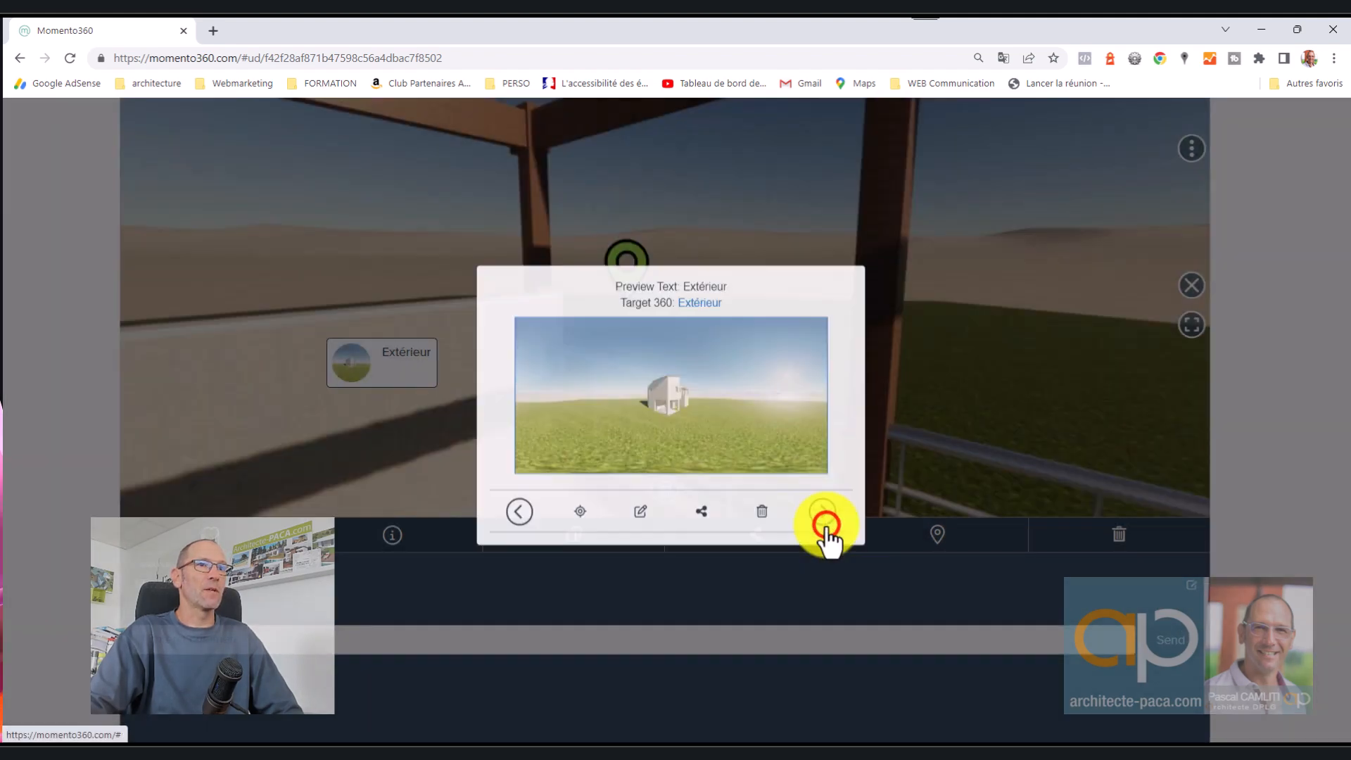
click(712, 426)
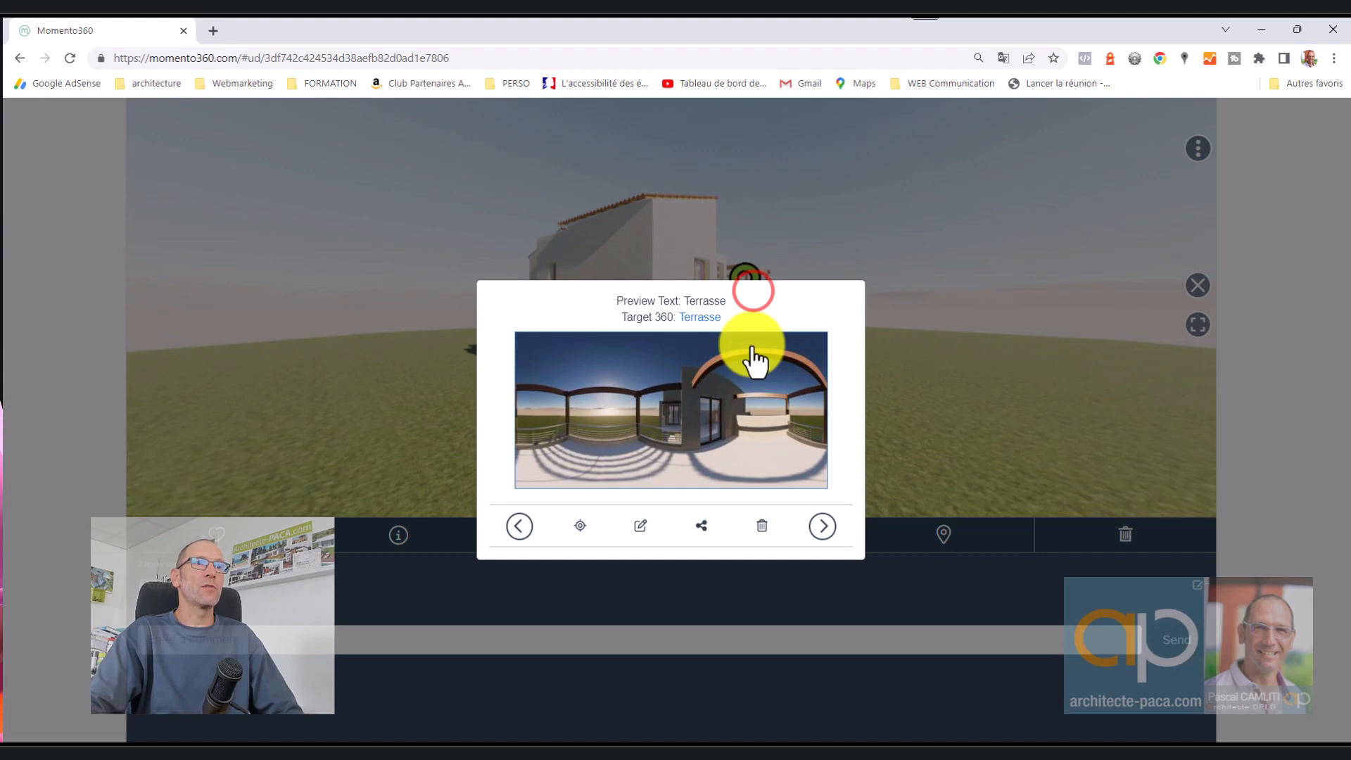
click(721, 398)
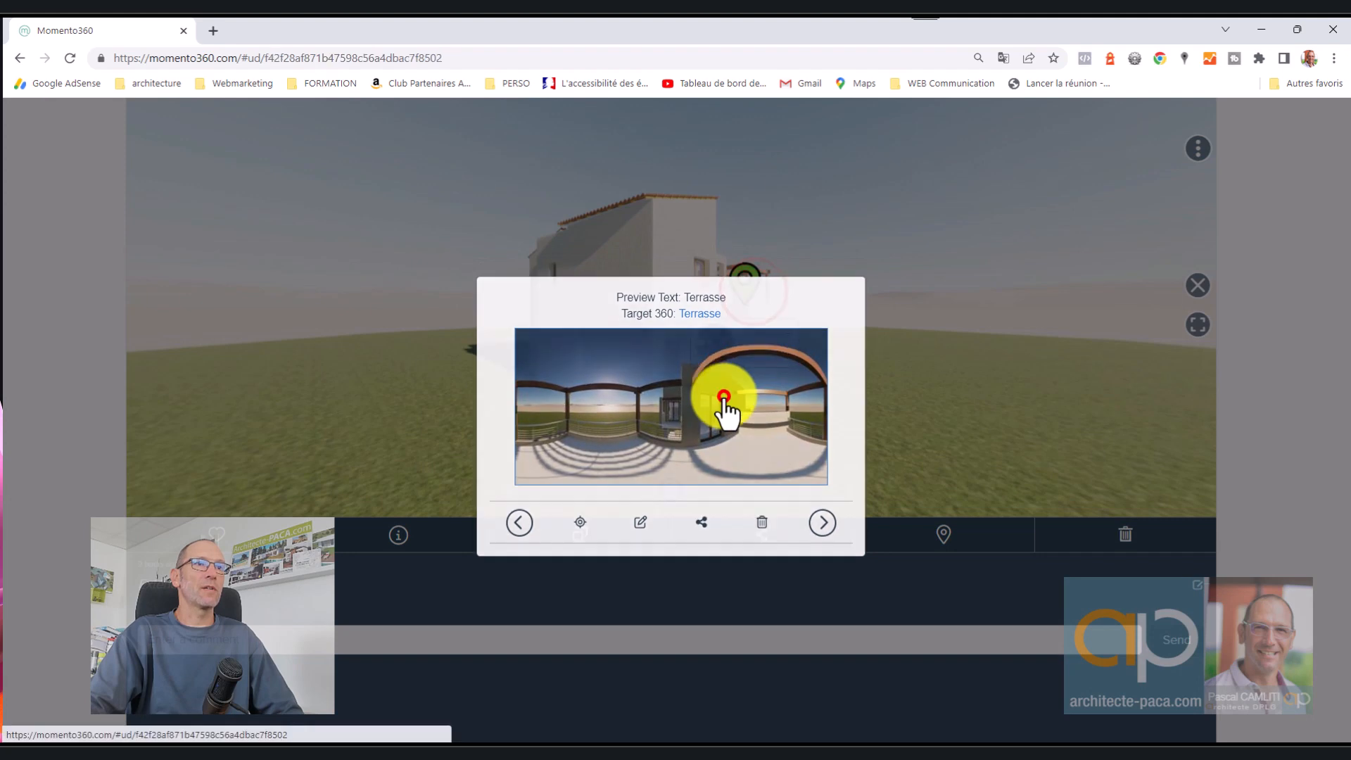
drag(873, 344, 908, 324)
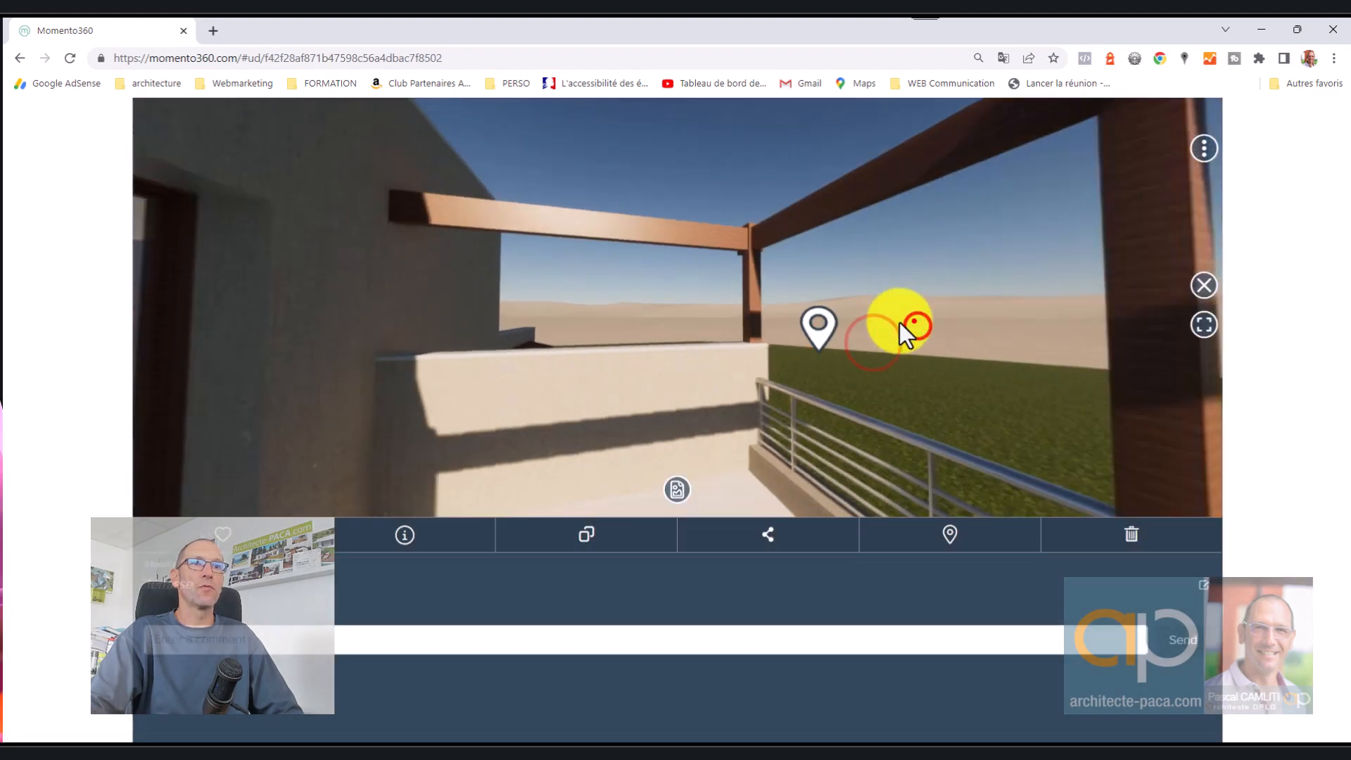
click(635, 334)
click(637, 399)
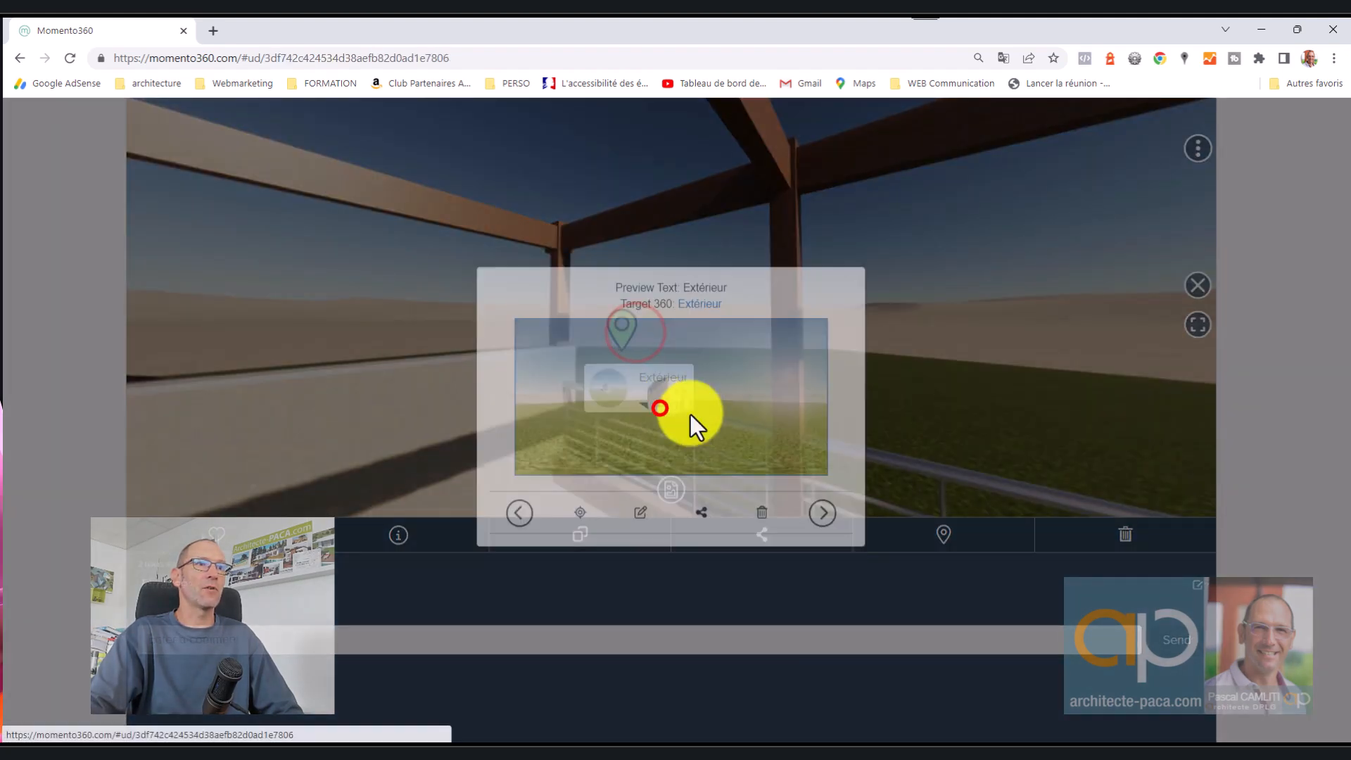
Place an annotation on the house's covered ground-floor terrace in the Extérieur panorama and make it a Navigation hotspot.
drag(846, 360, 786, 365)
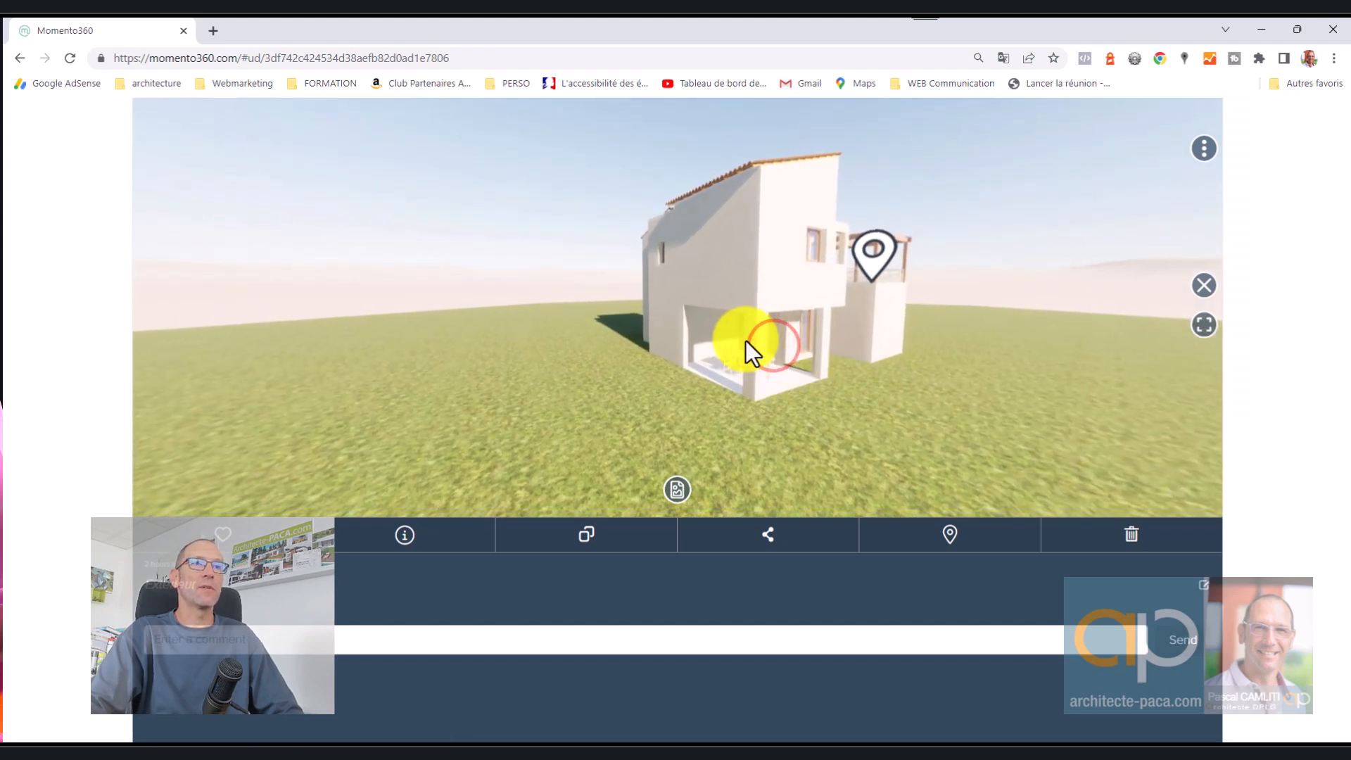
click(727, 344)
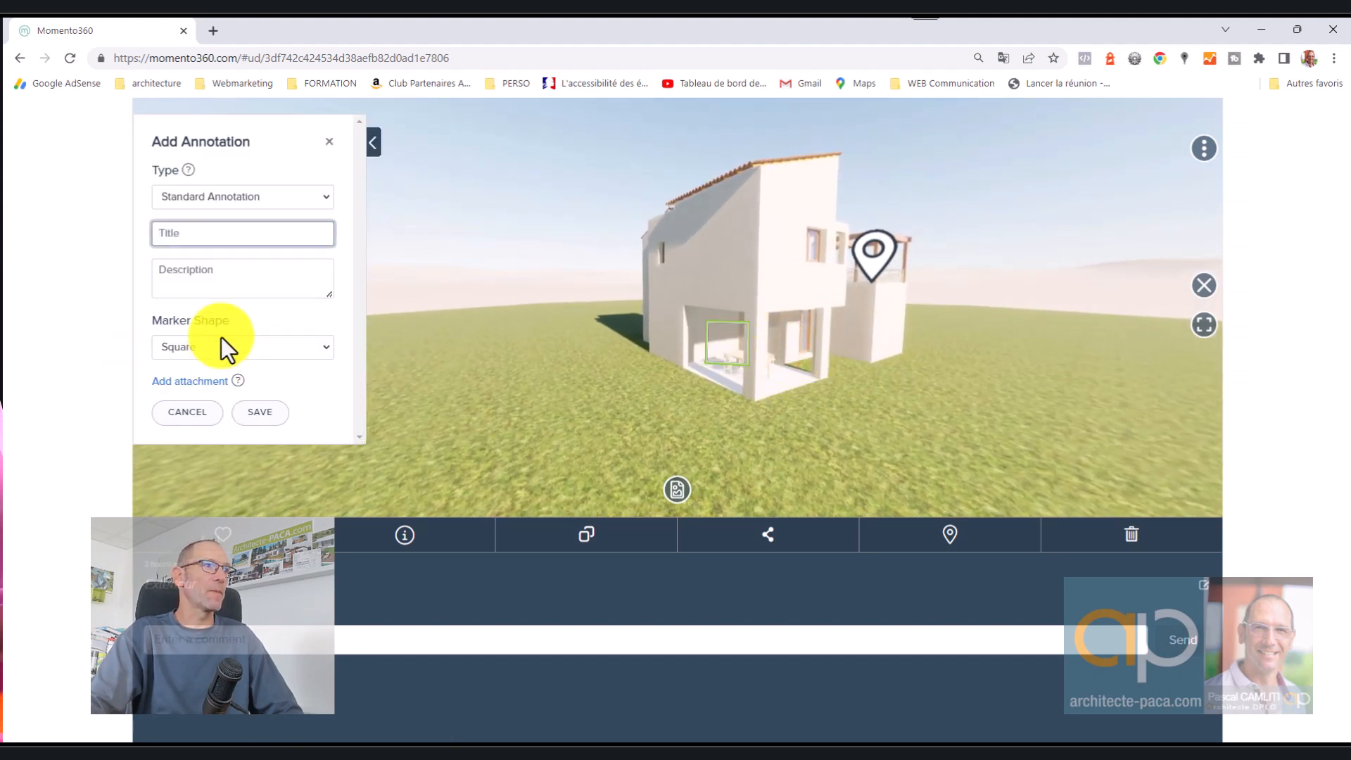
click(256, 201)
click(239, 232)
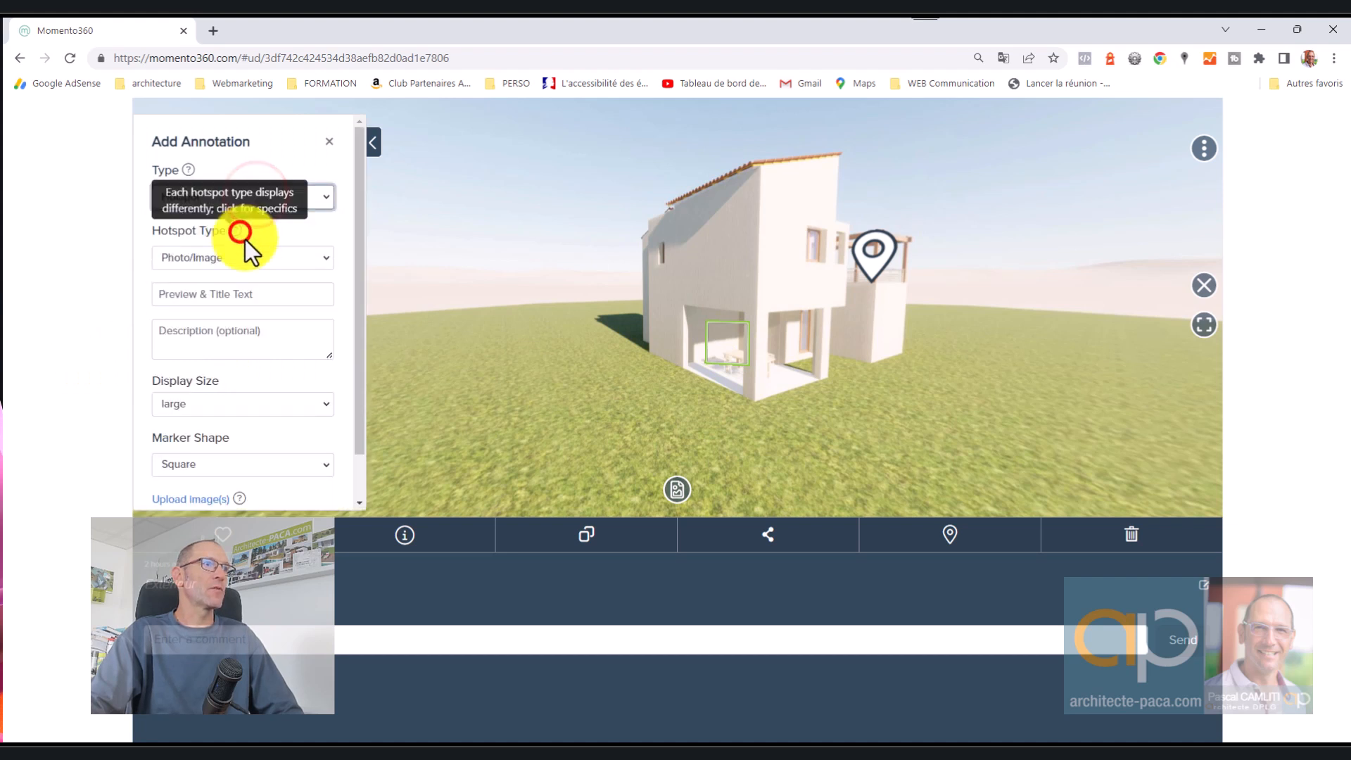
click(253, 262)
click(225, 323)
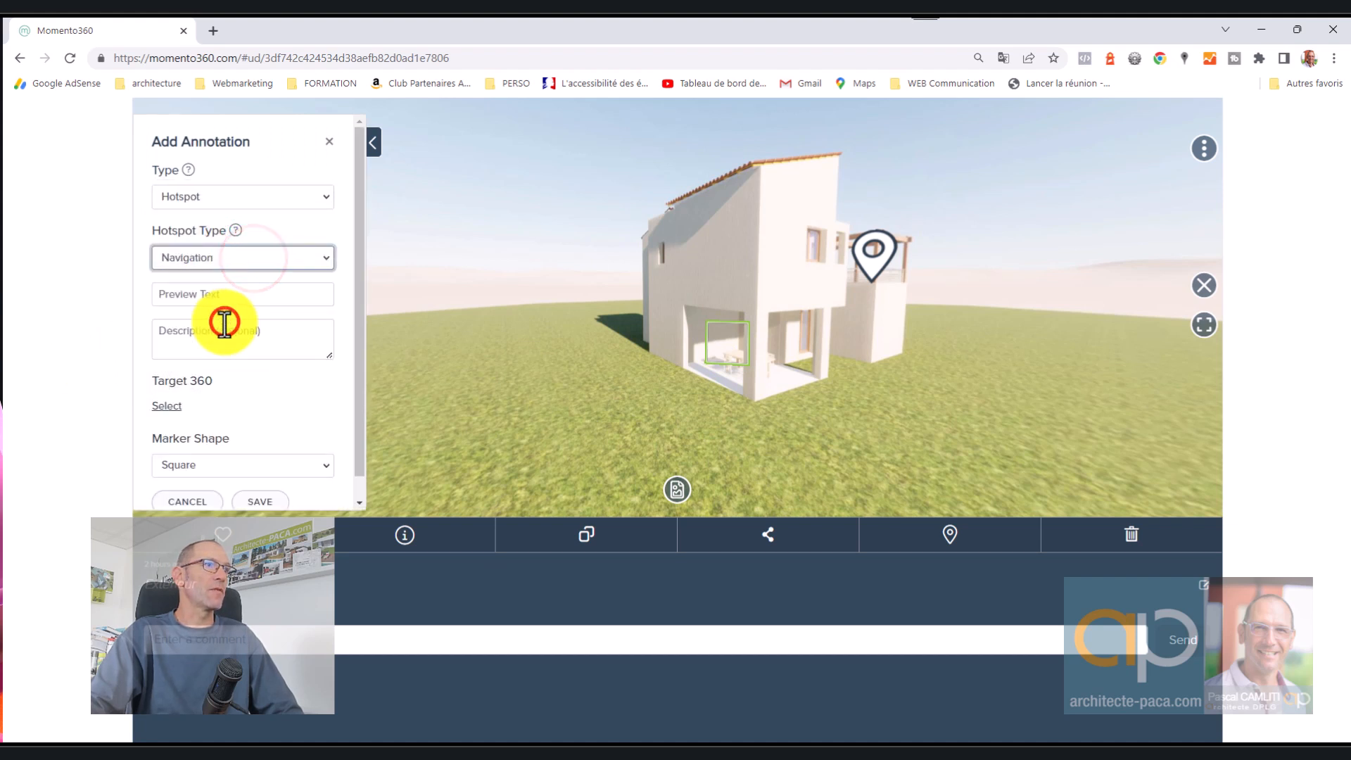
Enter "Terrasse RDC" as the hotspot's preview text and set its marker shape to Dot.
scroll(224, 322, down, 1)
click(221, 271)
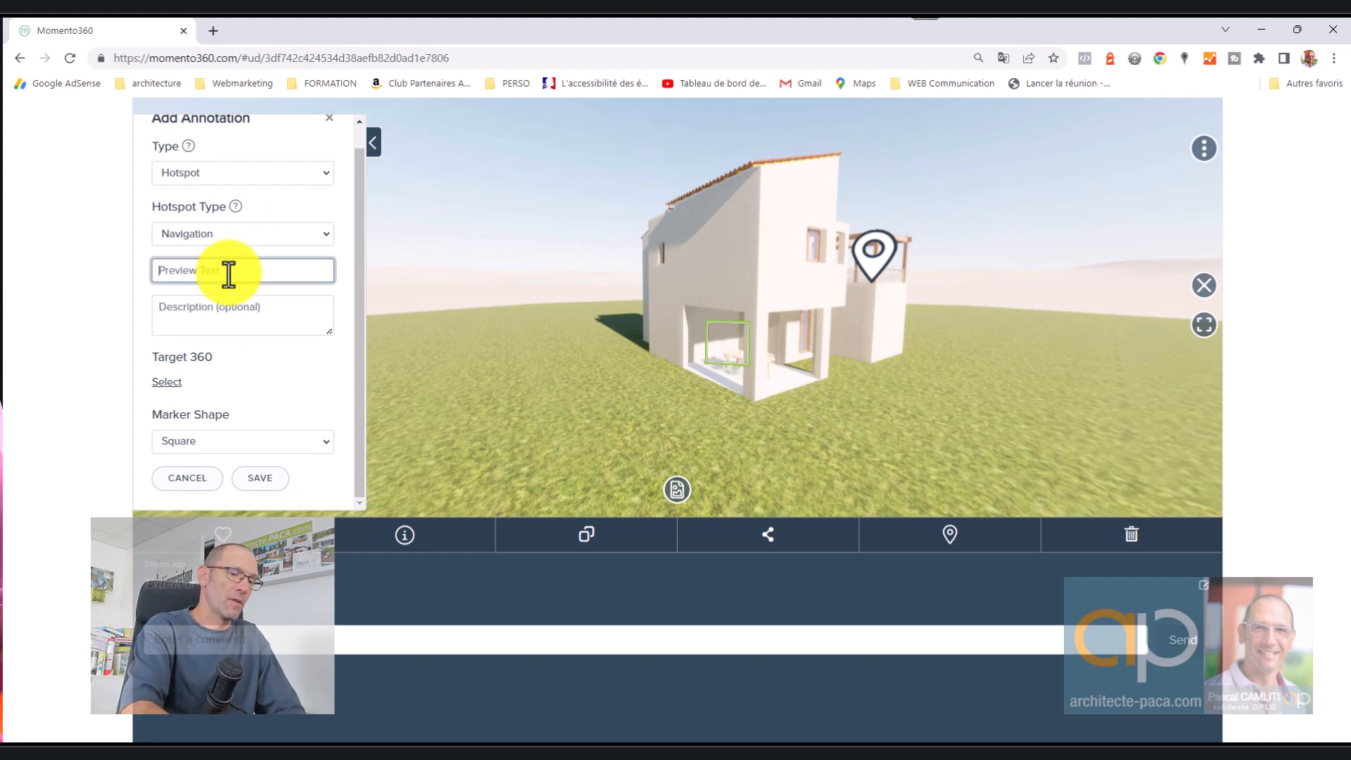
text(Terrasse RDC)
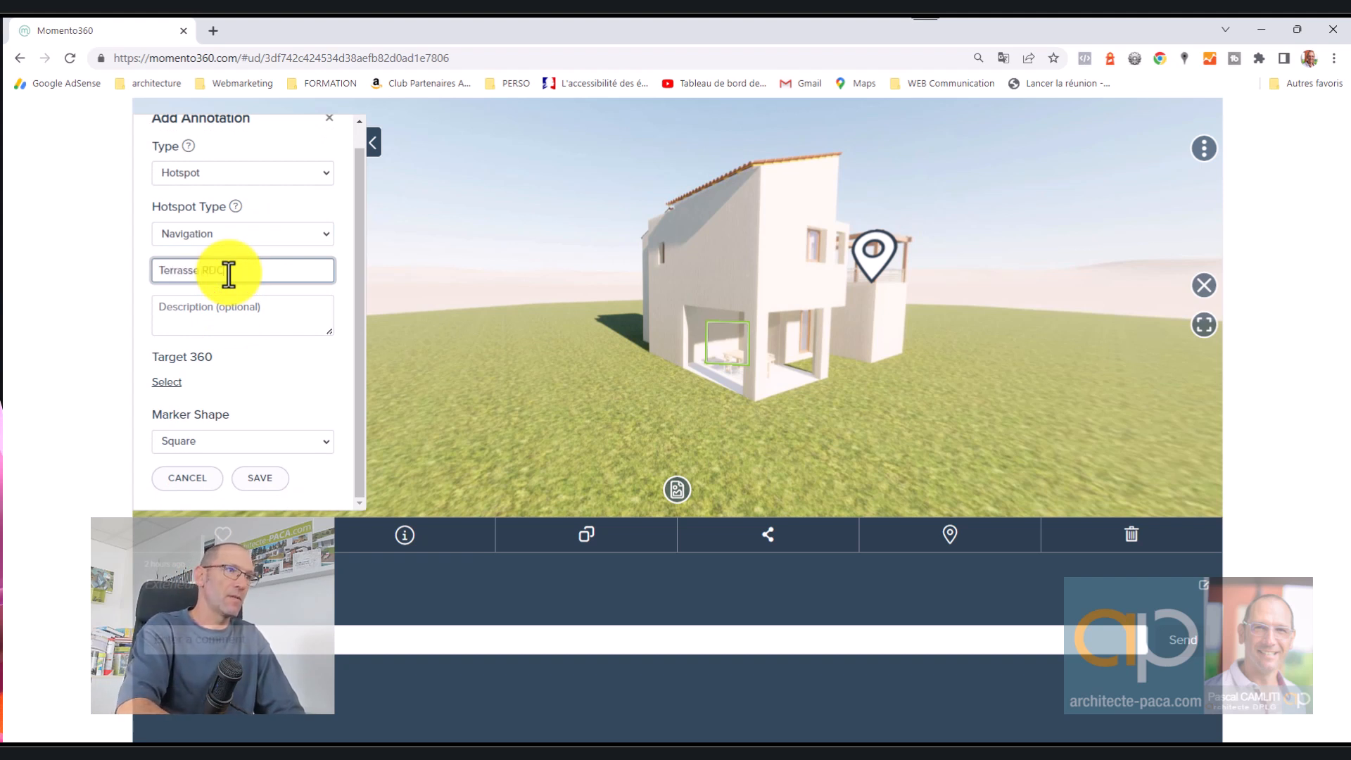
click(194, 442)
click(184, 473)
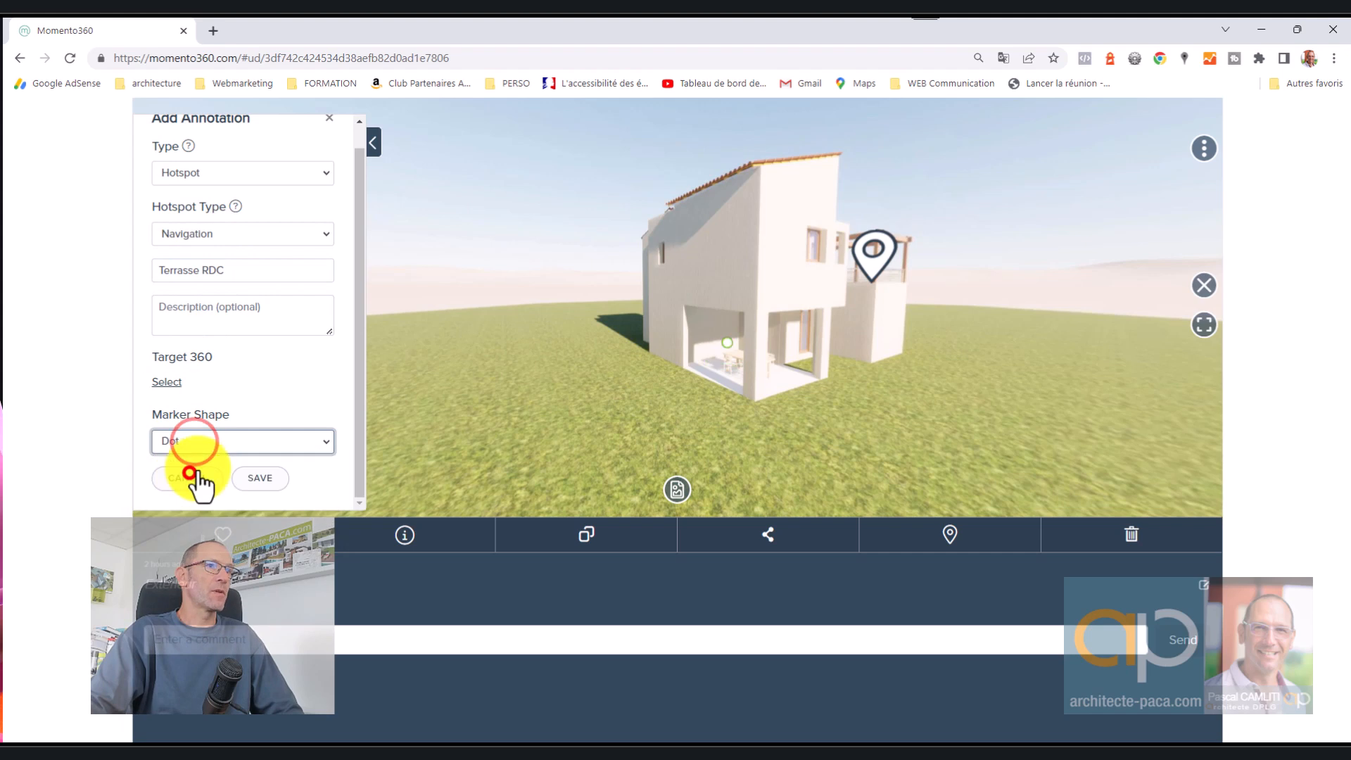
Set Panorama6 from Projet TUTO as the Terrasse RDC hotspot's target and save the hotspot.
click(169, 383)
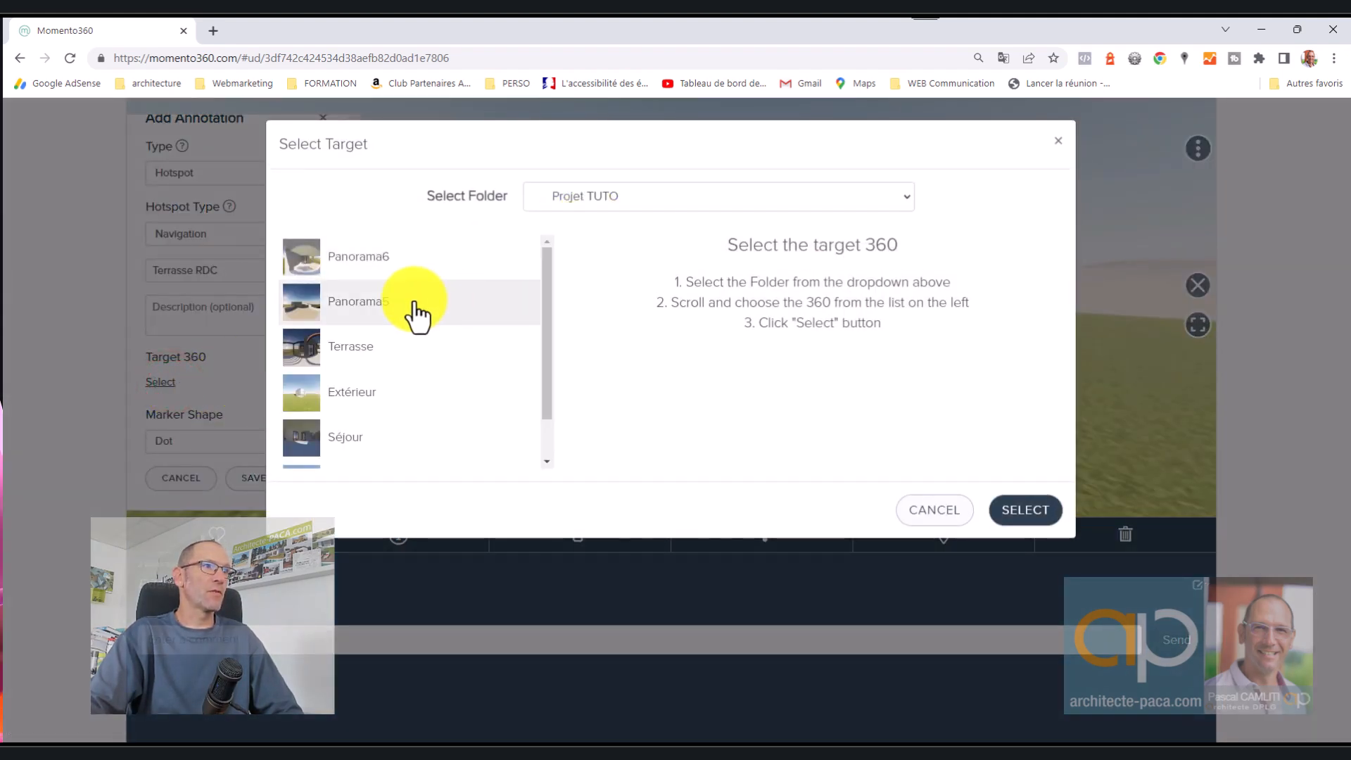
click(386, 266)
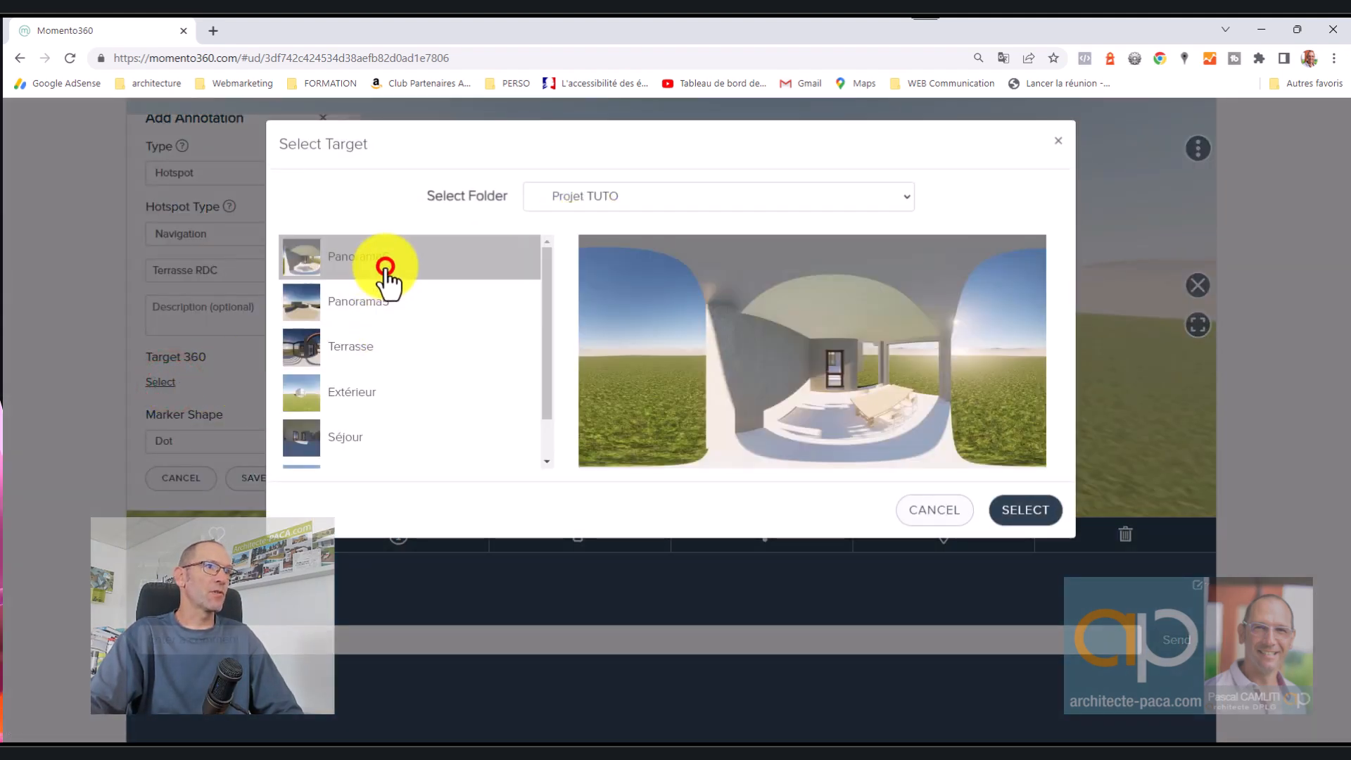
click(1035, 506)
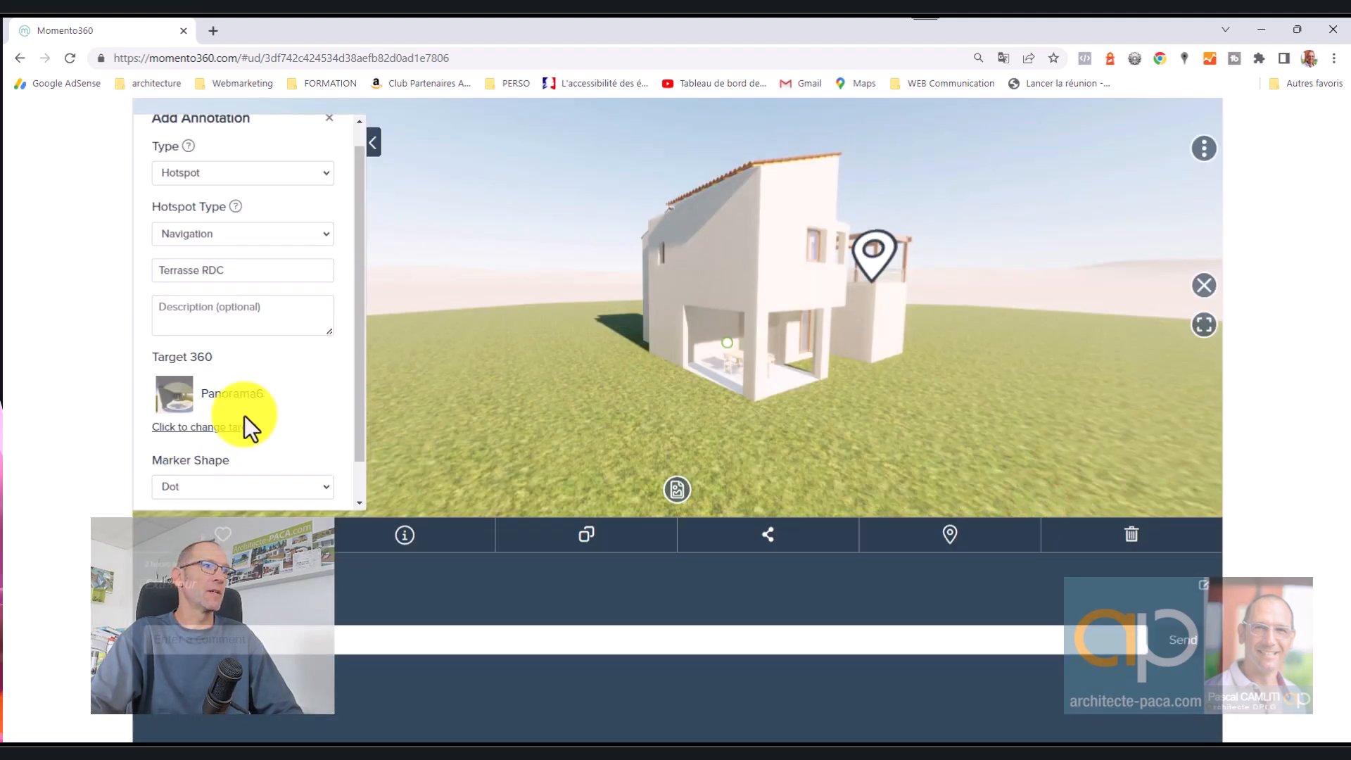
scroll(270, 457, down, 1)
click(267, 478)
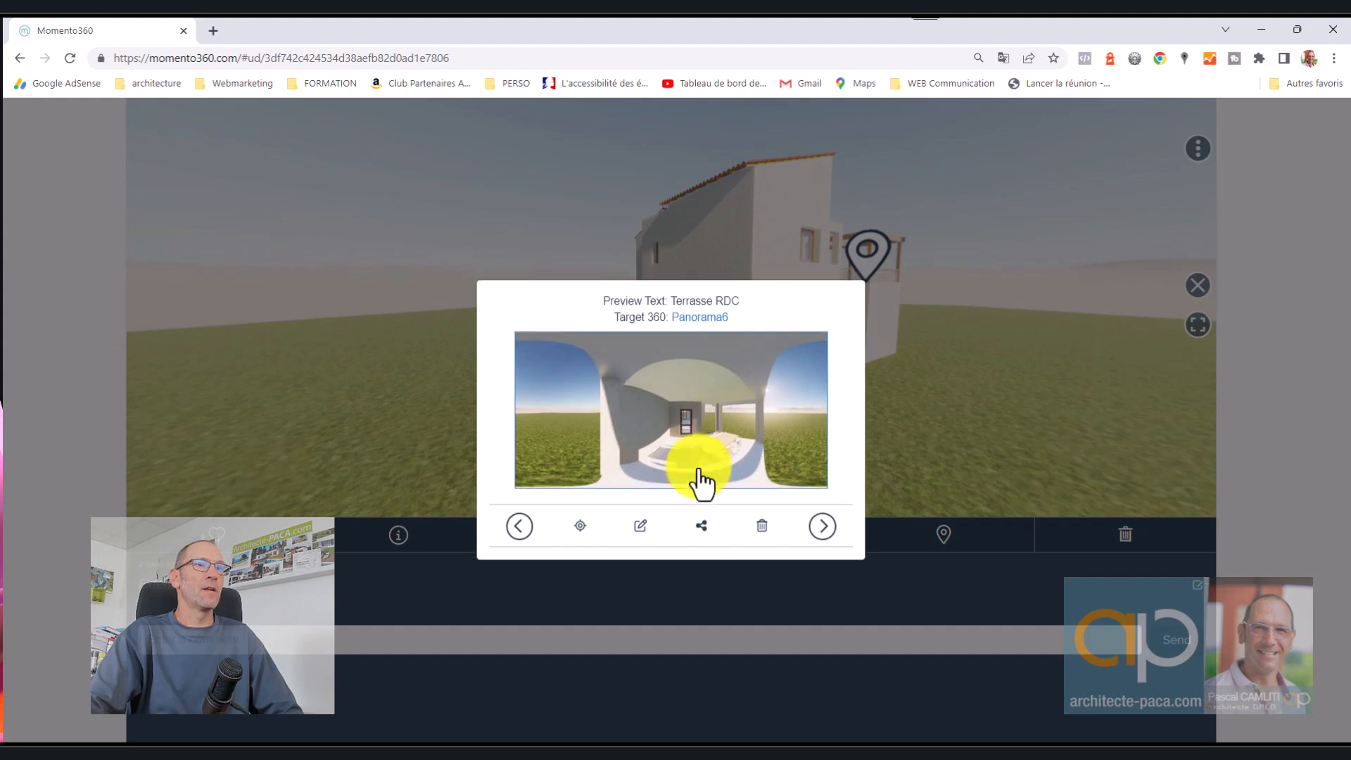
Follow the Terrasse RDC hotspot into Panorama6 and look around the covered terrace, ending with the glazed door in view.
click(712, 442)
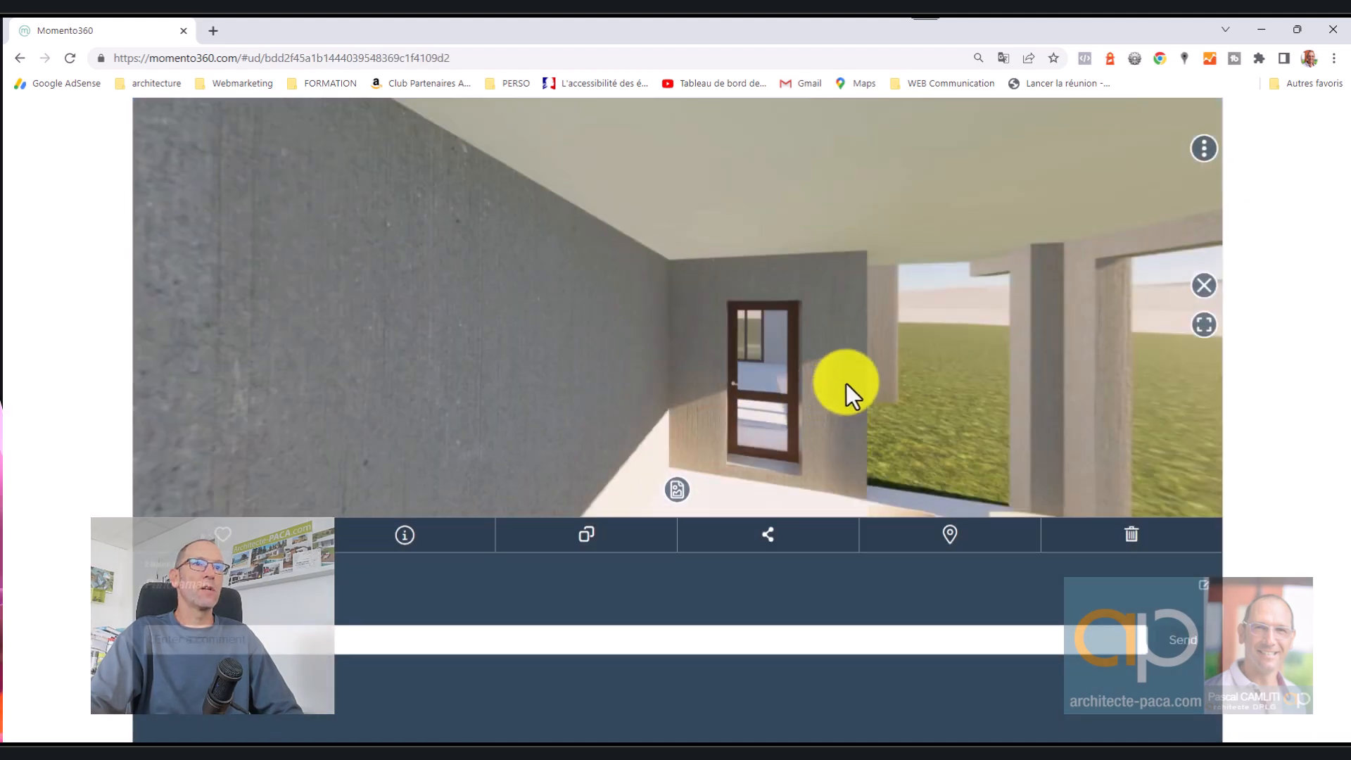
drag(868, 374, 567, 366)
drag(757, 387, 850, 474)
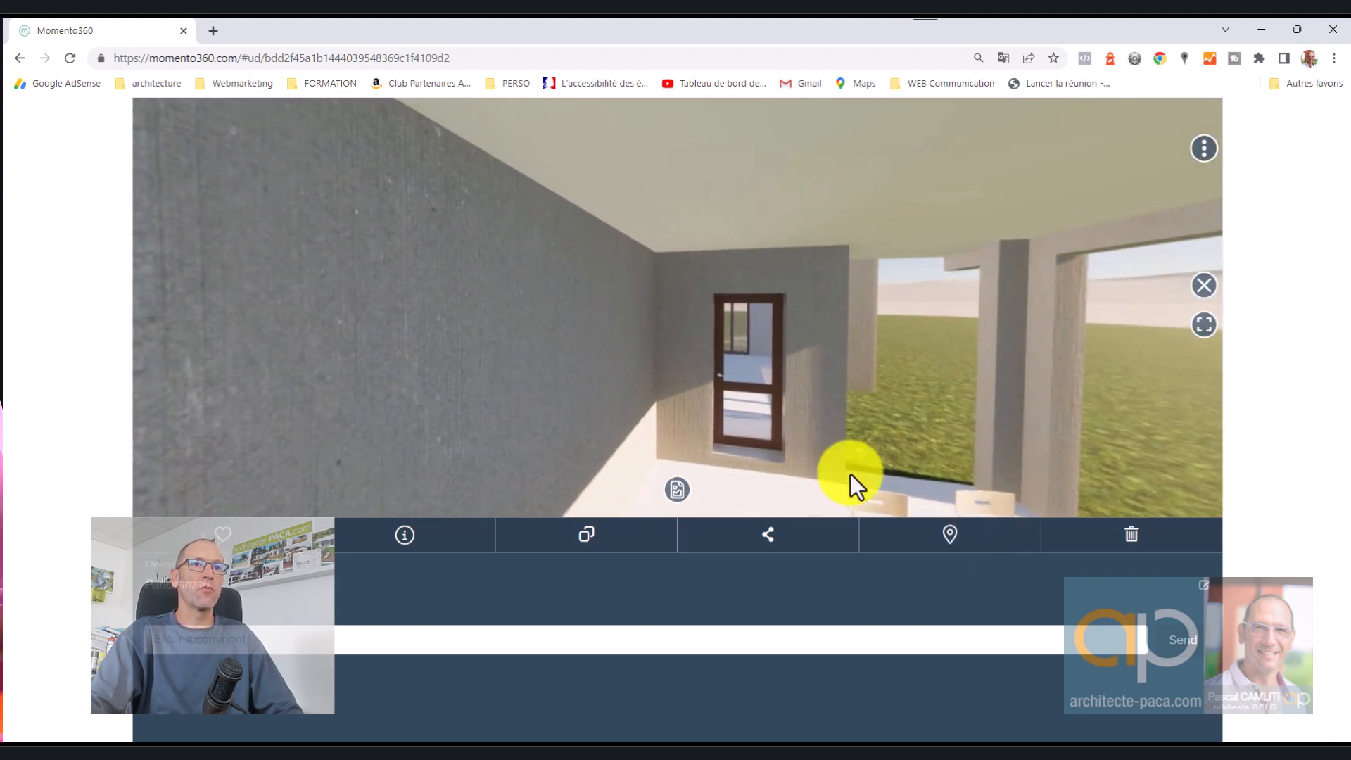
Place an annotation on the terrace's glazed door in Panorama6, with a Dot marker and the title "Intérieur Séjour".
click(750, 348)
click(219, 348)
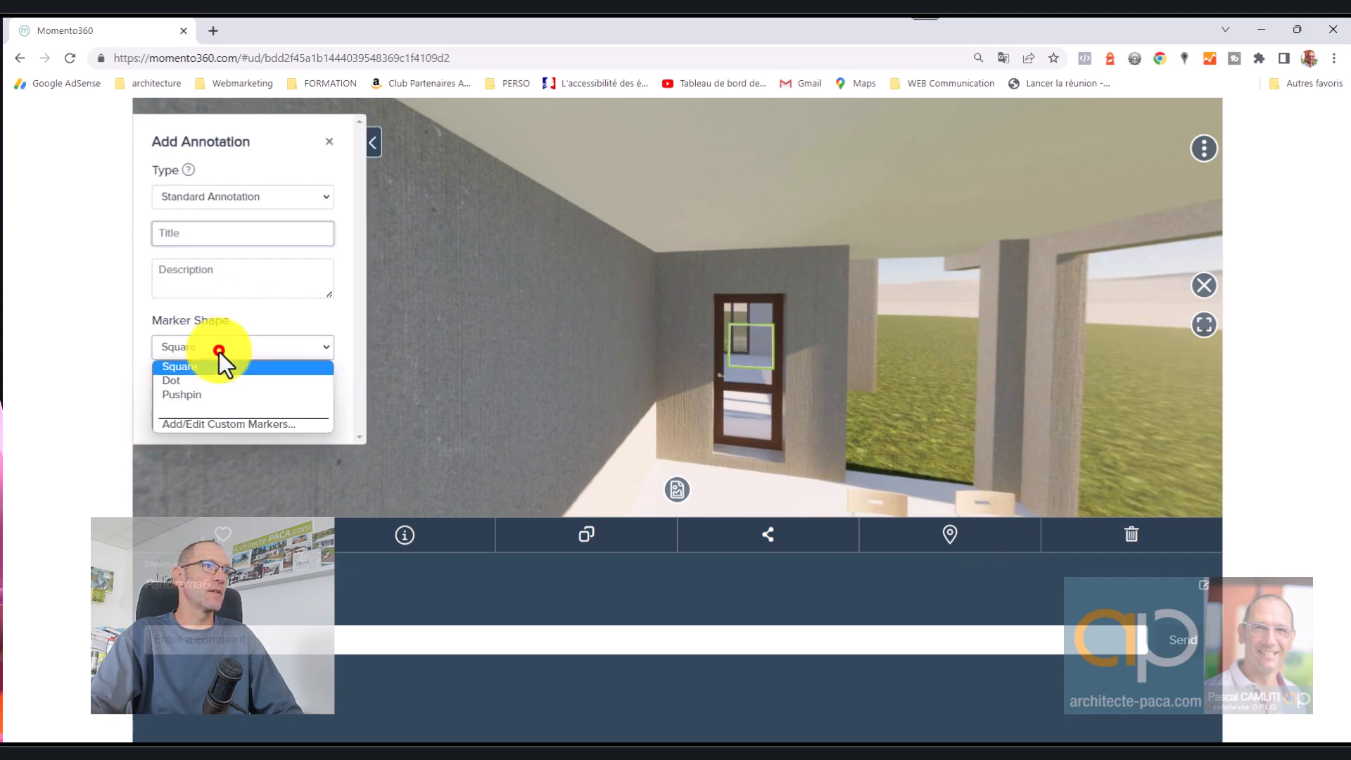
click(200, 384)
click(223, 233)
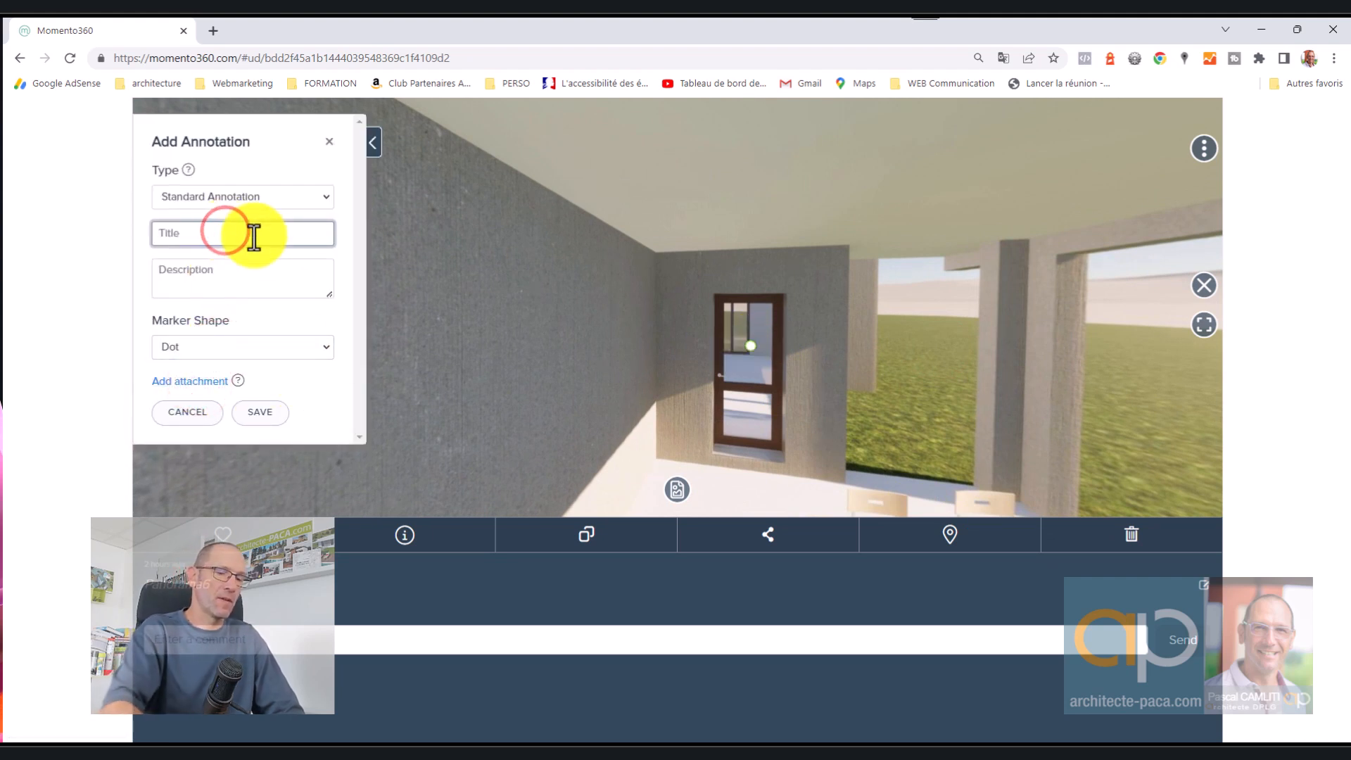
text(Intérieur Séjour)
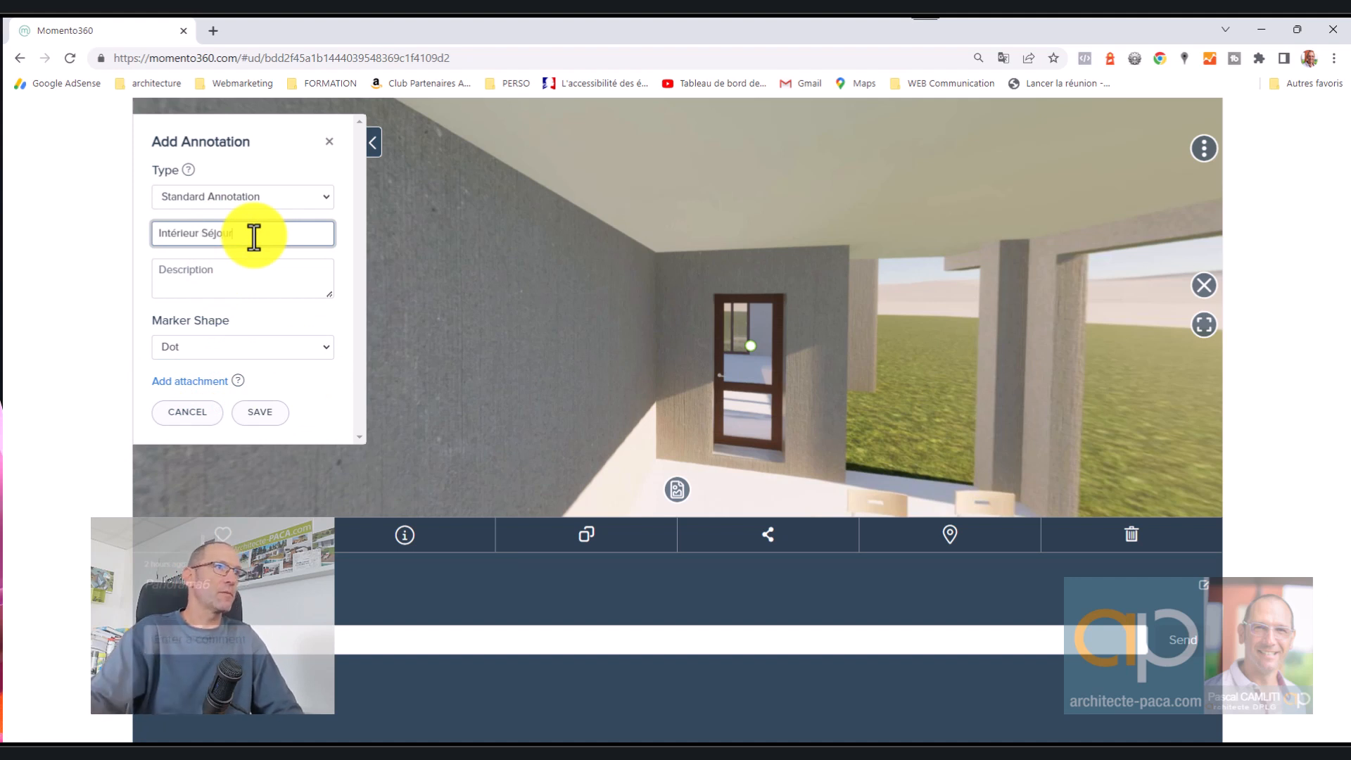
Change the Intérieur Séjour annotation to a hotspot of the Navigation type.
click(280, 197)
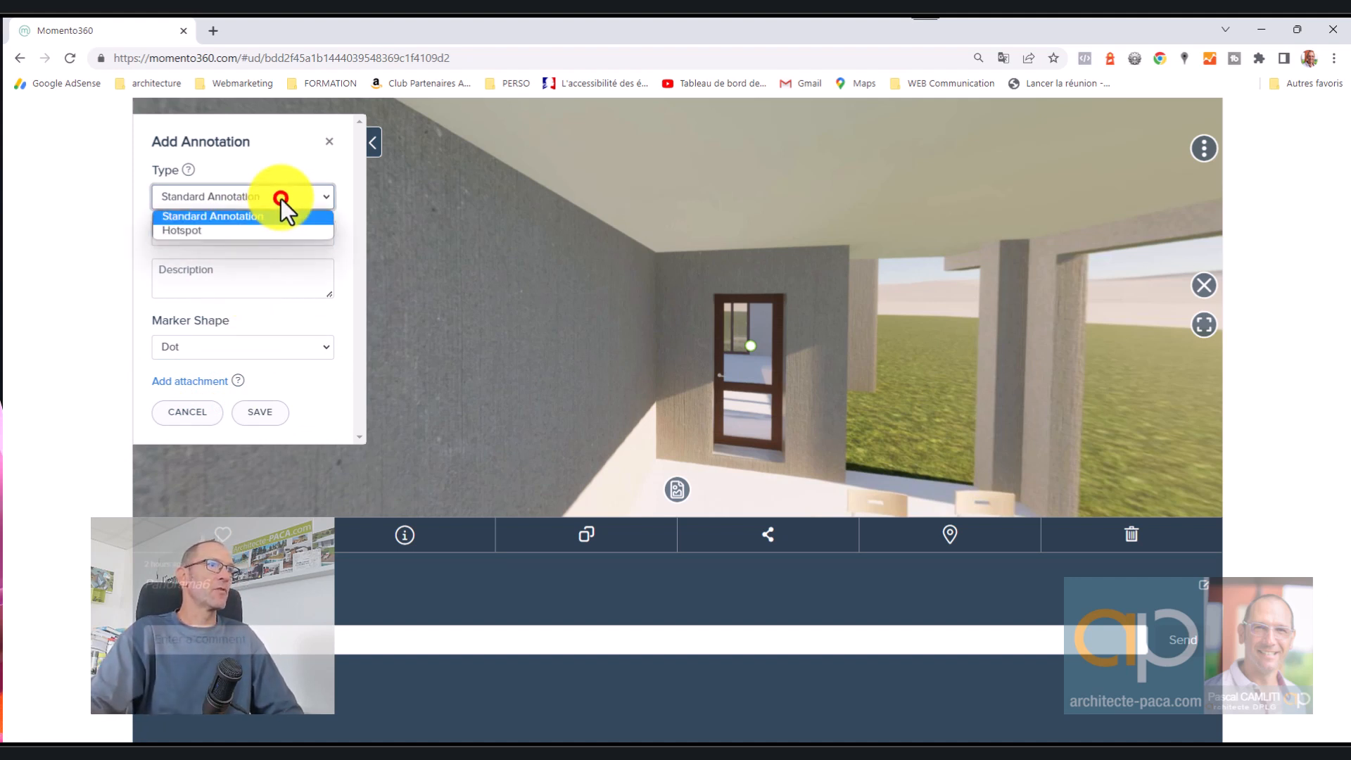
click(259, 229)
click(247, 267)
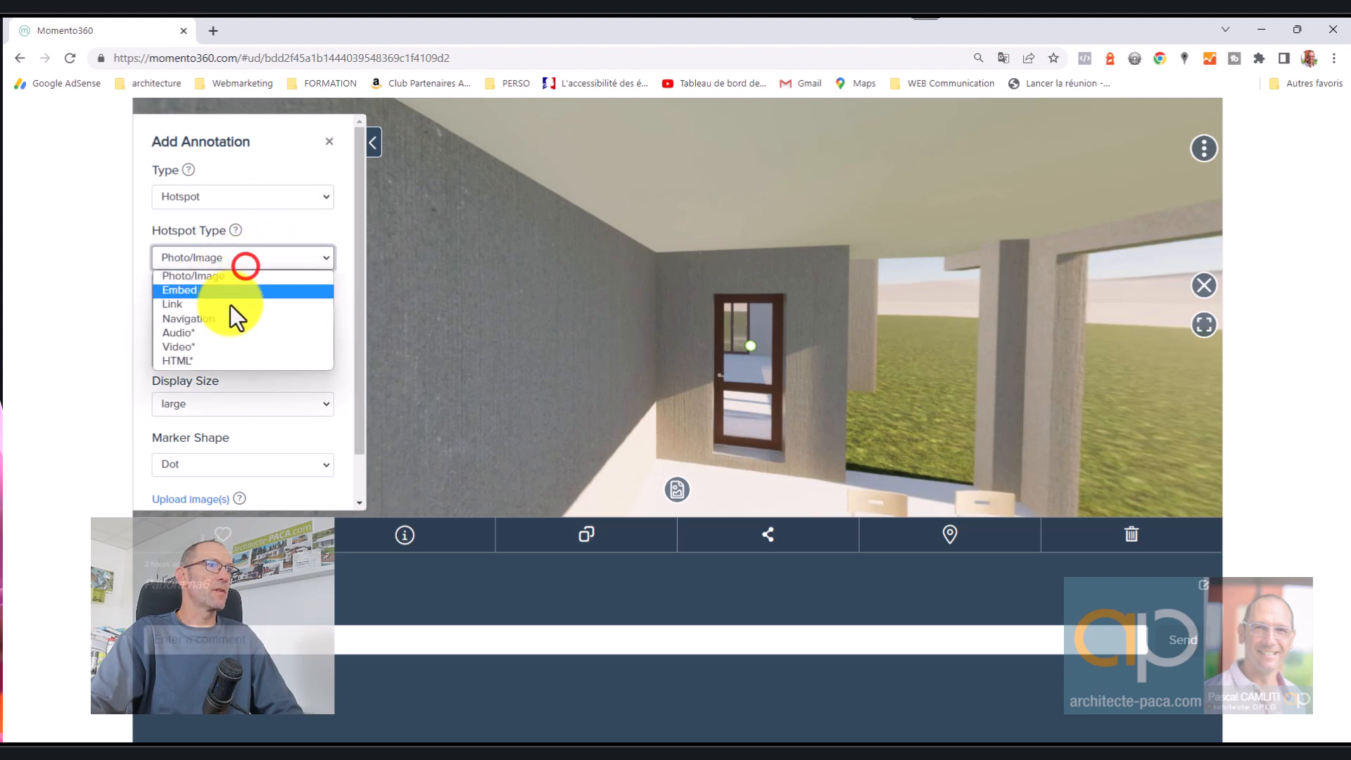
click(230, 328)
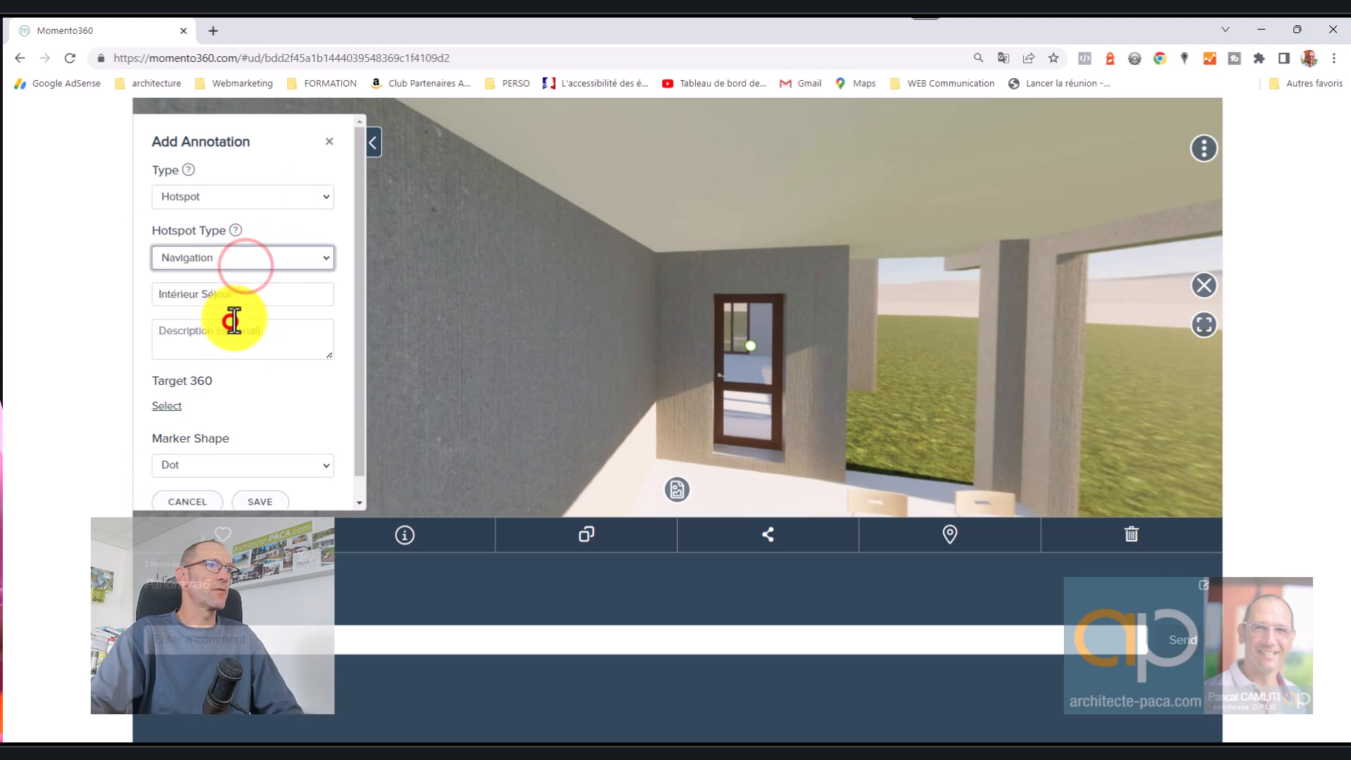
Set the Séjour panorama from Projet TUTO as the Intérieur Séjour hotspot's target and save the hotspot.
click(176, 404)
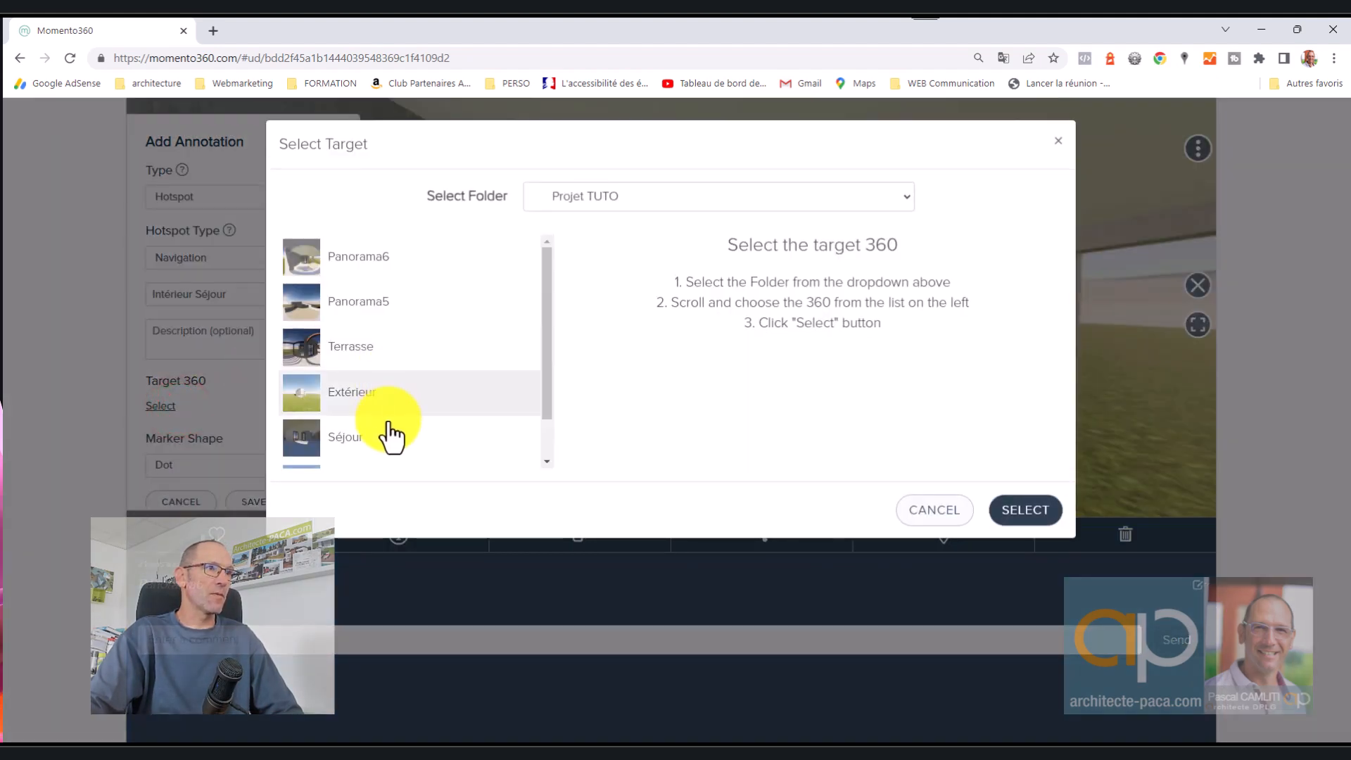
click(383, 436)
click(1025, 510)
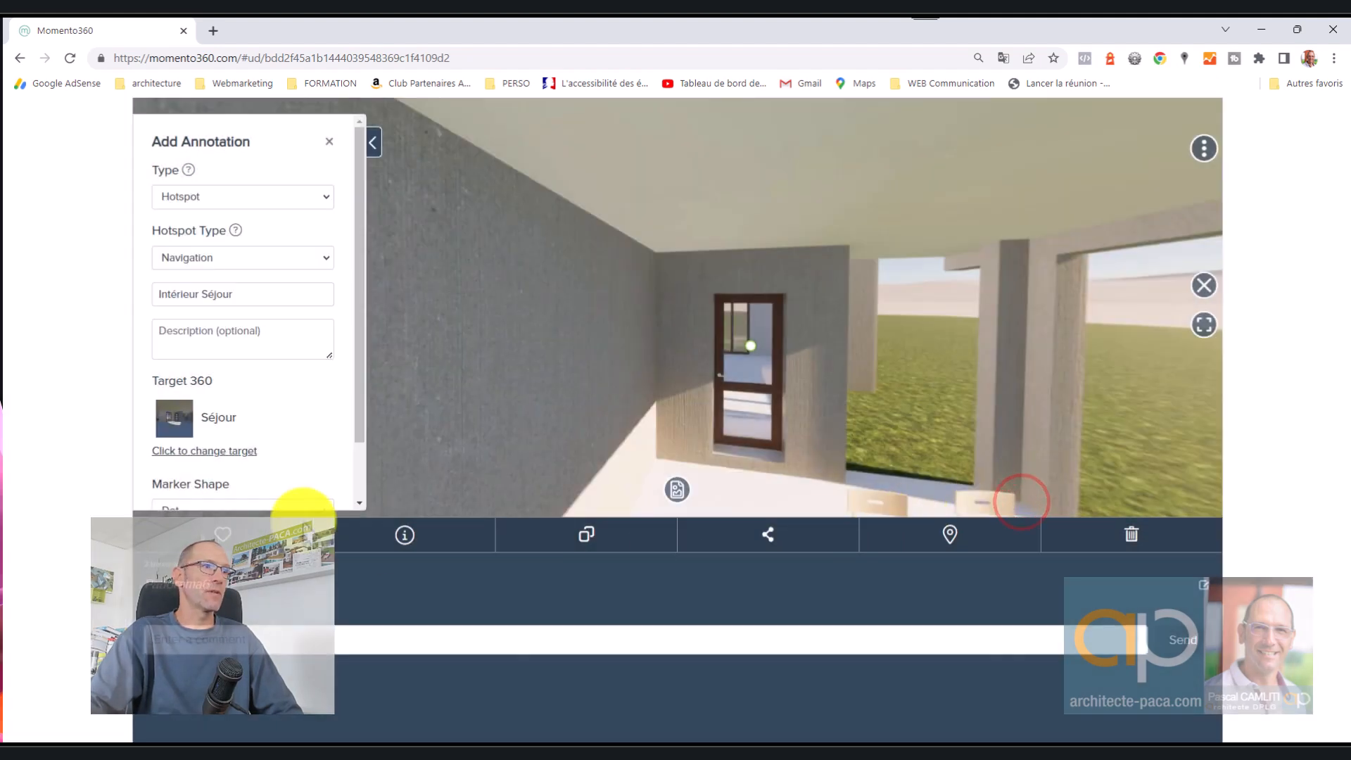
scroll(306, 507, down, 1)
click(273, 480)
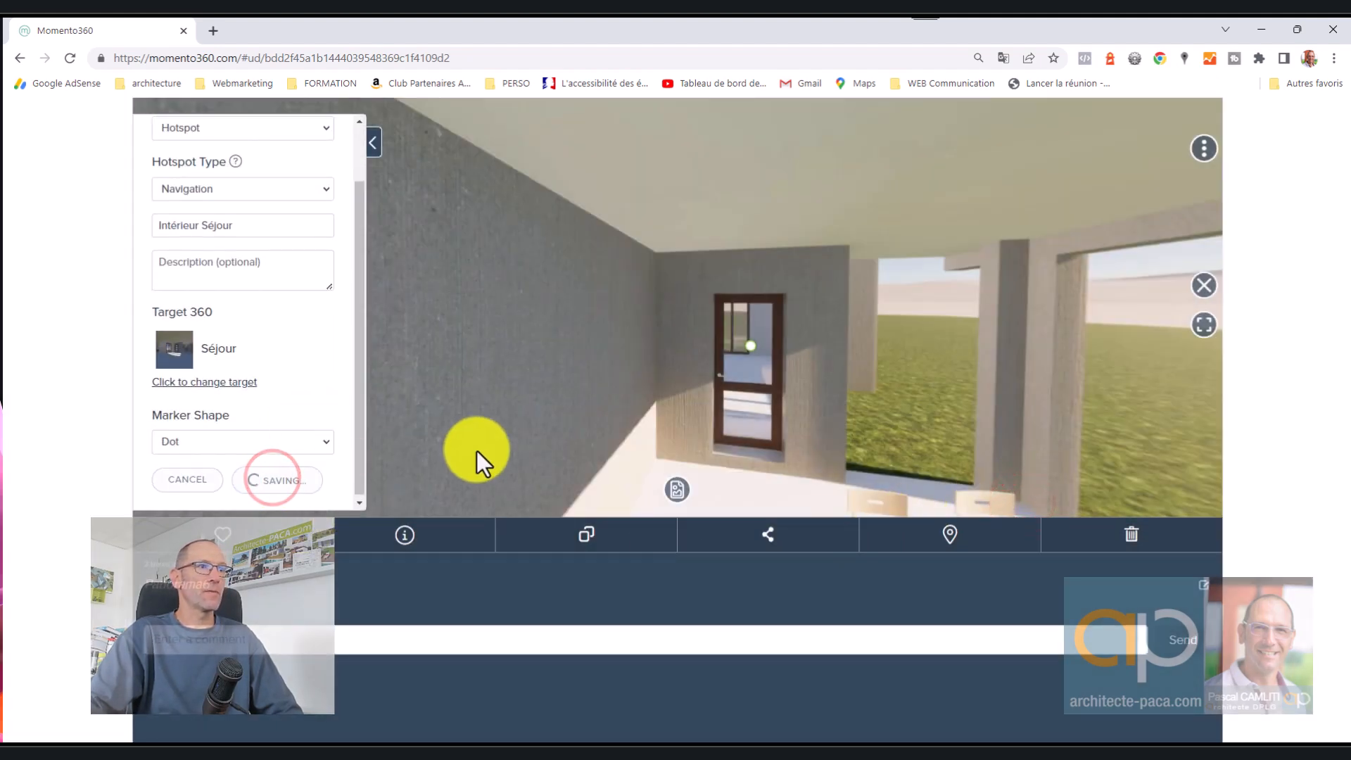
Follow the Intérieur Séjour hotspot into the Séjour panorama and look around the living room past the Entrée hotspot.
mouse_move(518, 458)
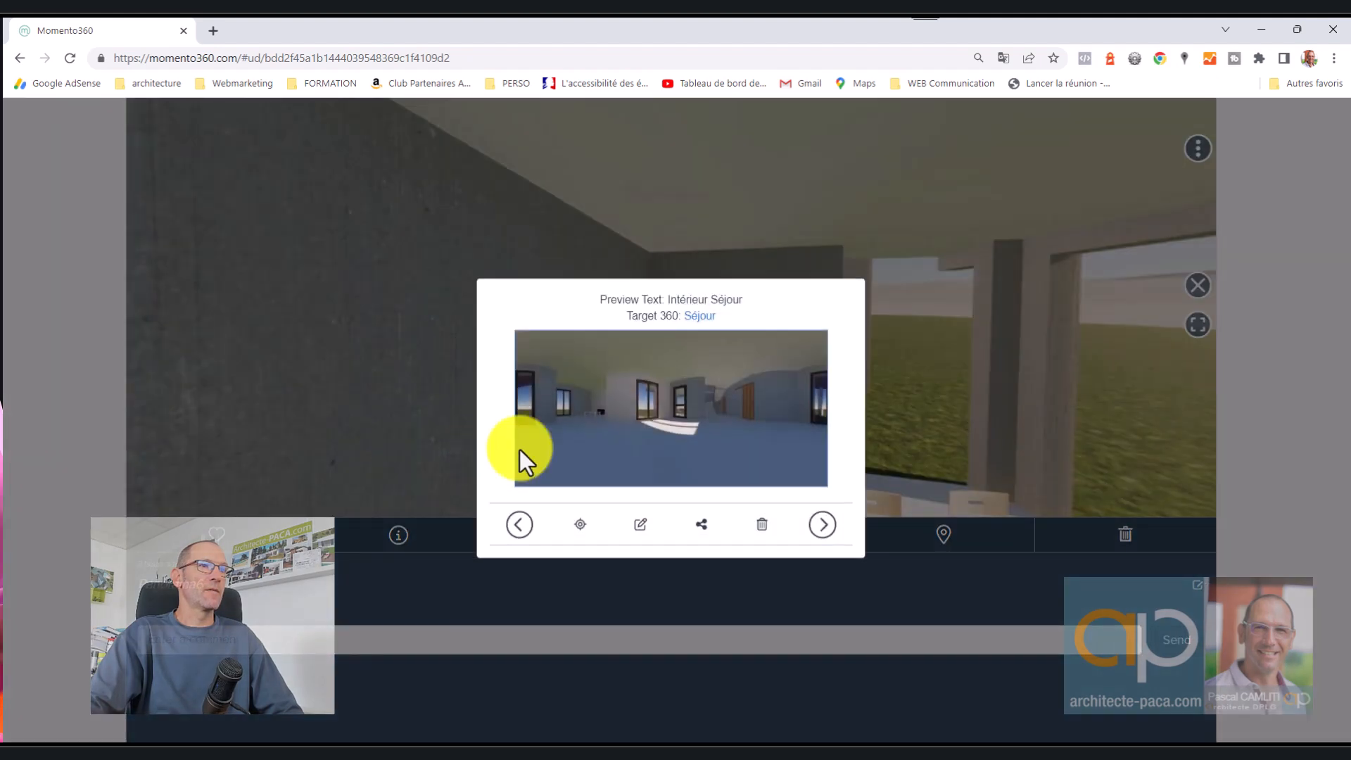
click(678, 423)
drag(829, 325, 594, 341)
drag(772, 316, 600, 365)
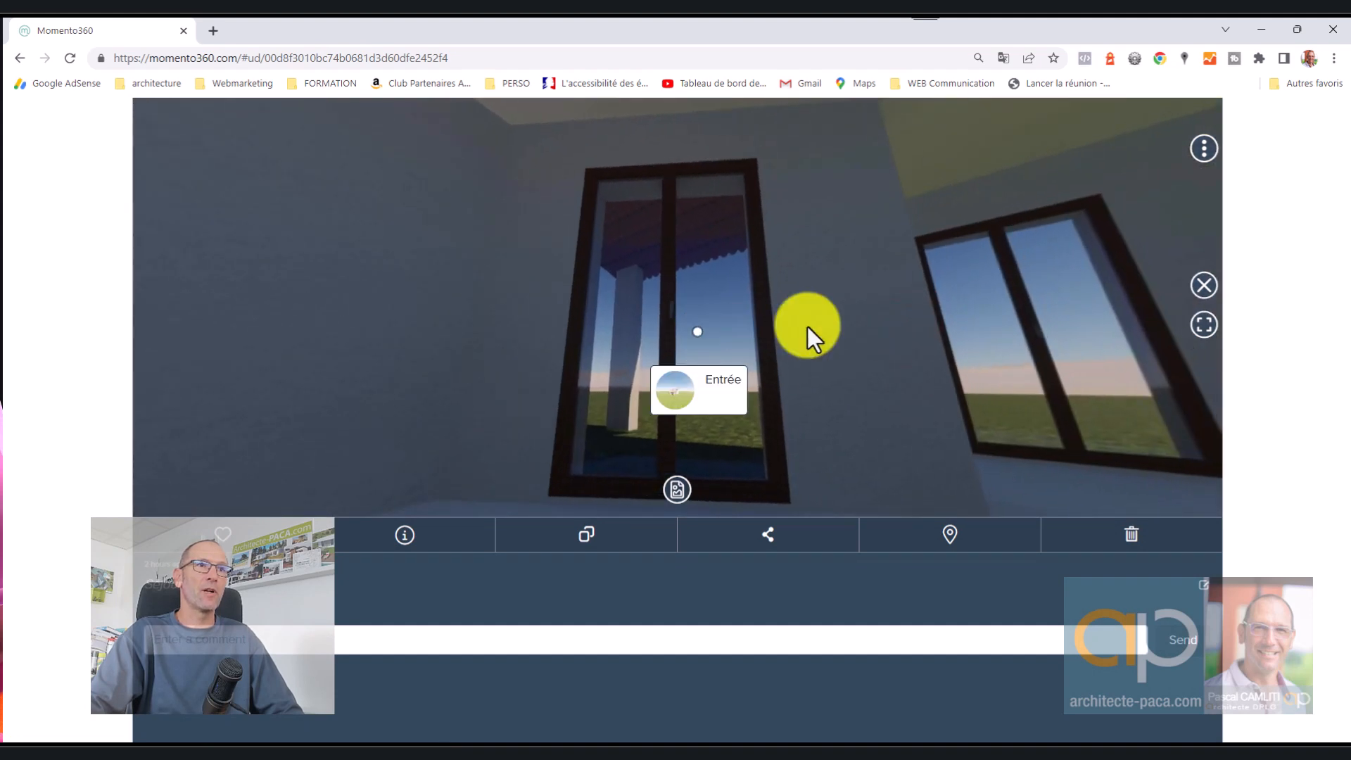
drag(808, 326, 765, 347)
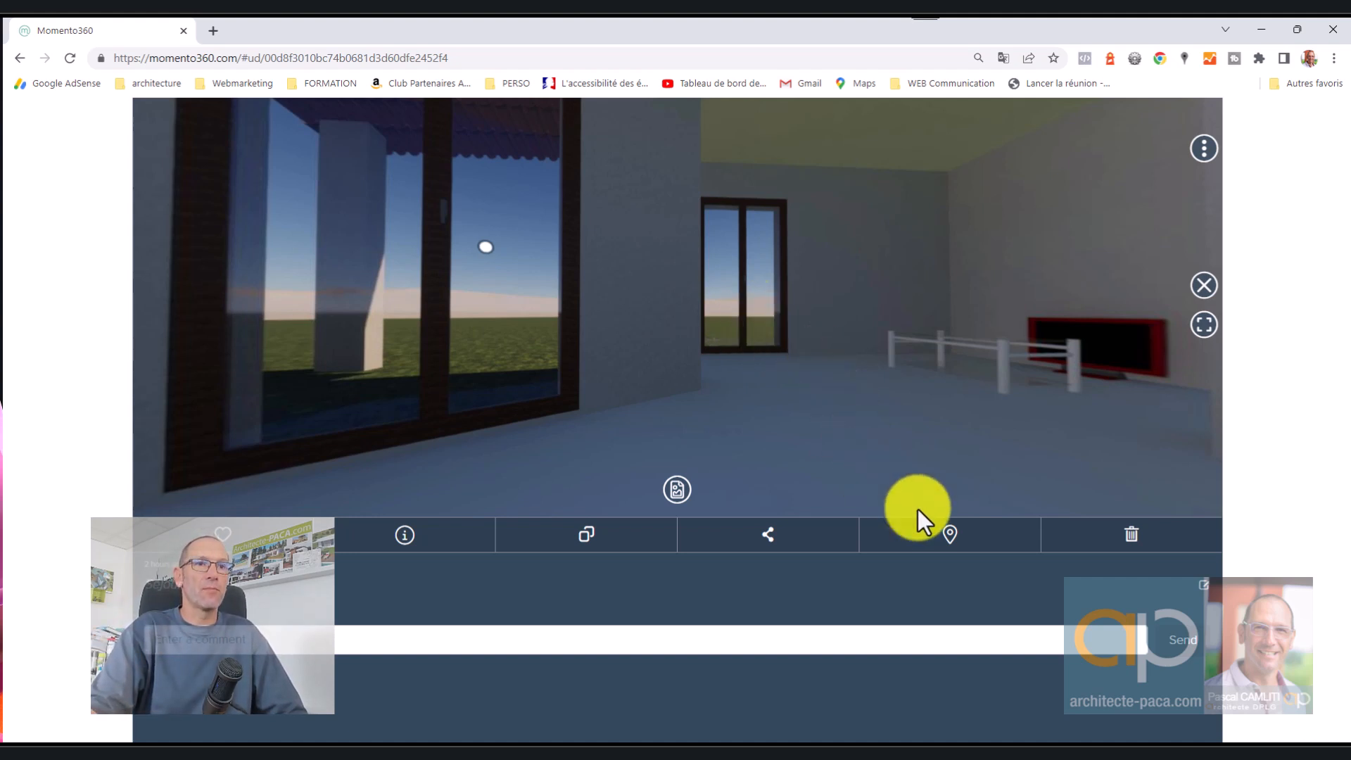
Copy the share/embed link of the Séjour panorama and close the sharing dialog.
click(771, 539)
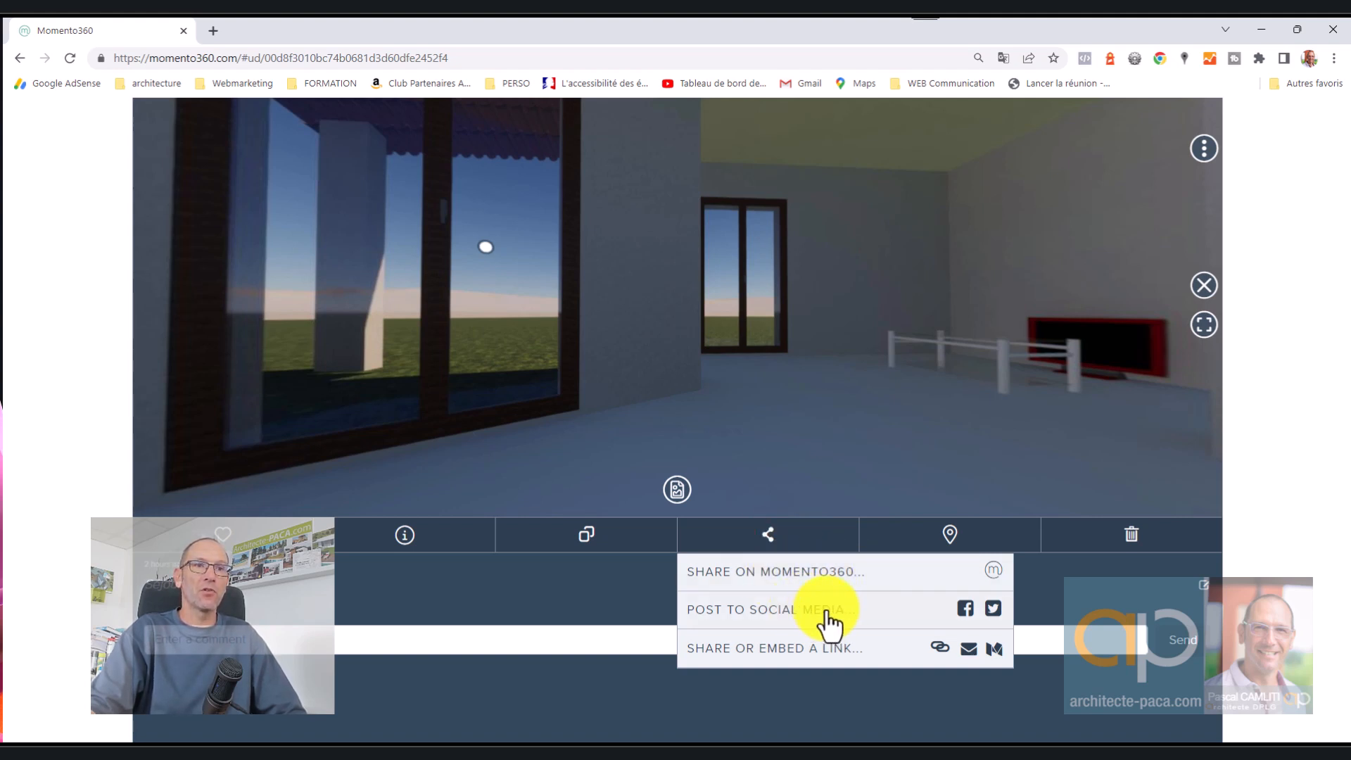
click(938, 648)
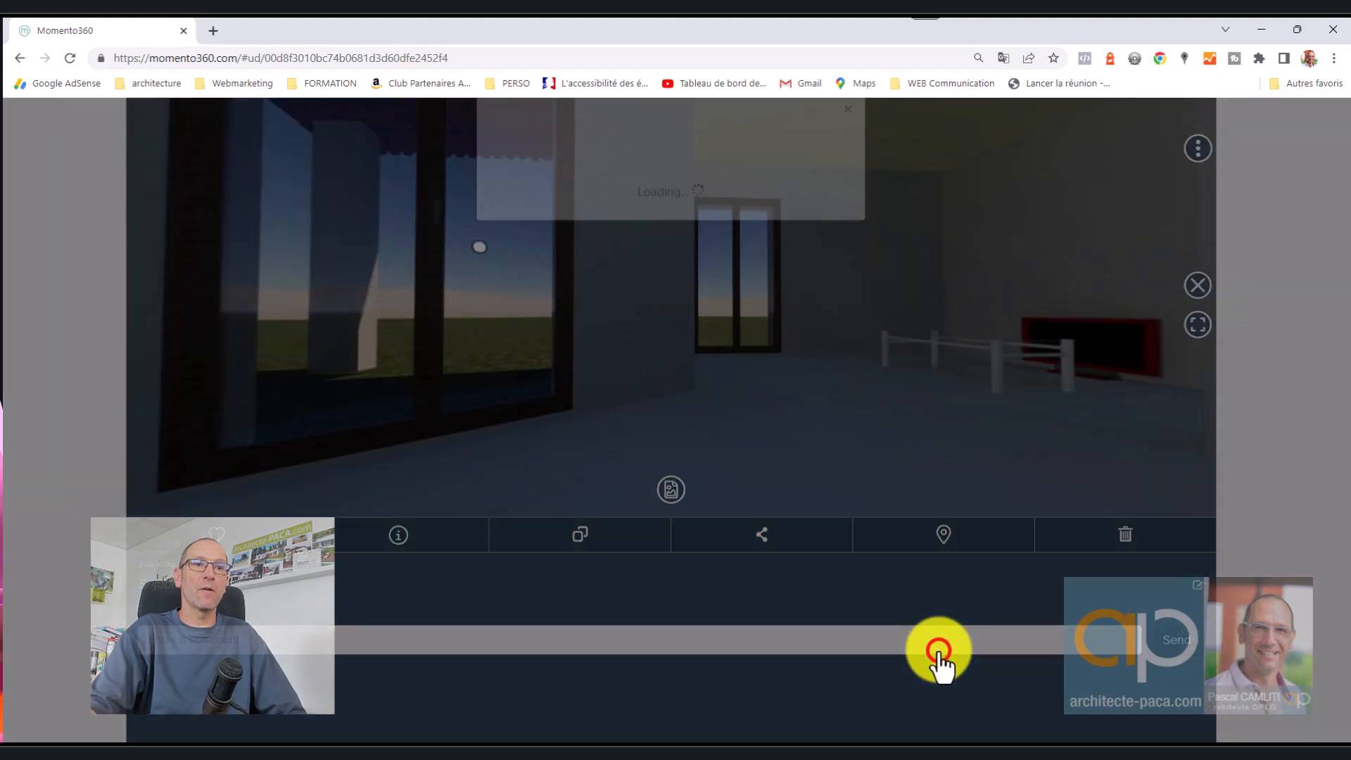
click(697, 339)
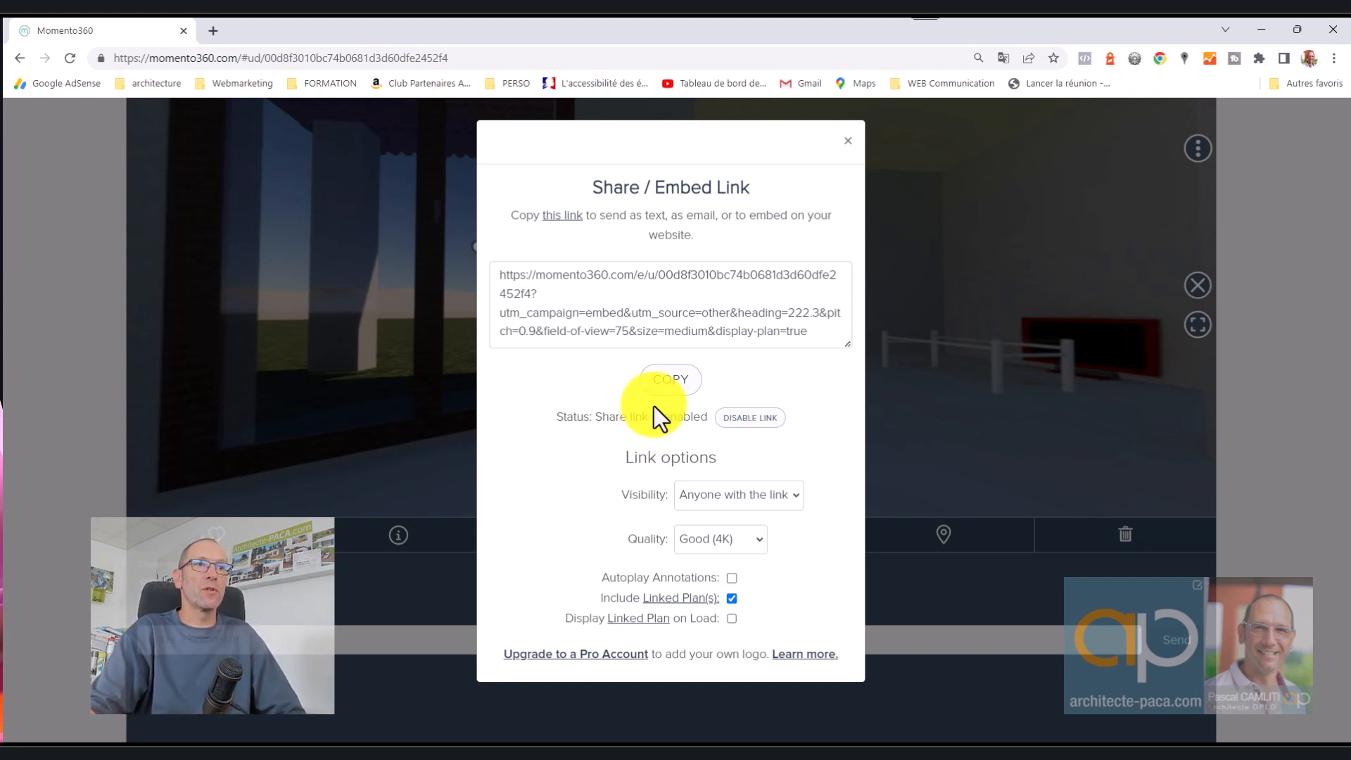
click(672, 382)
click(674, 380)
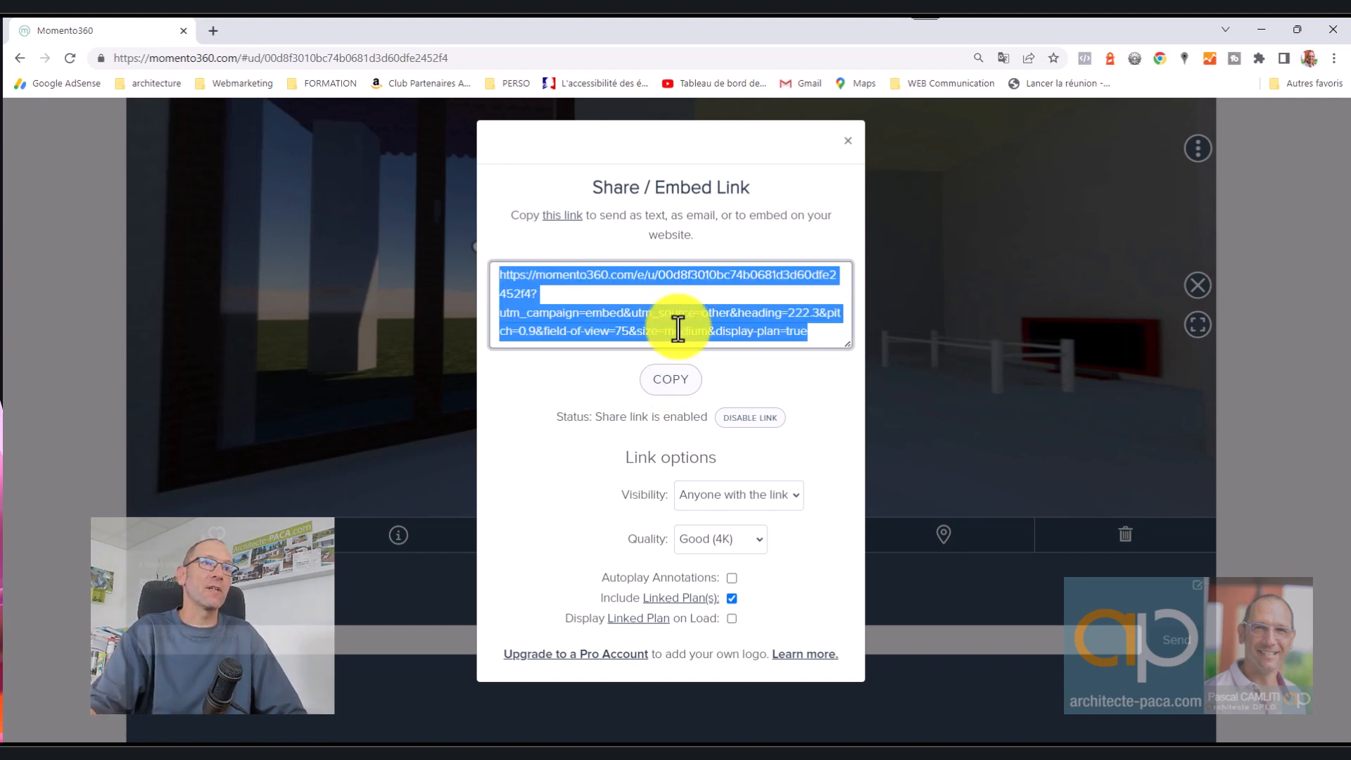
click(844, 139)
Switch to Firefox and open the copied Séjour share link there.
mouse_move(718, 747)
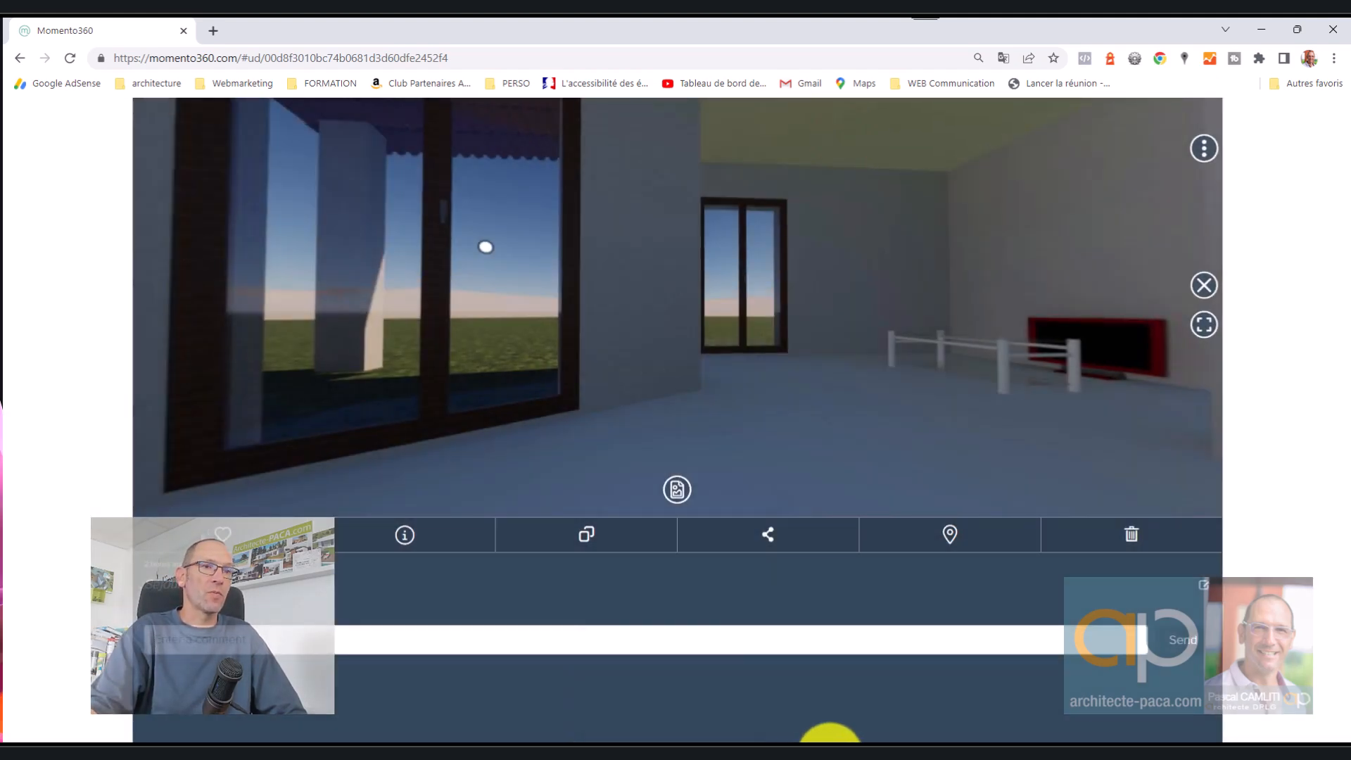
click(822, 744)
drag(0, 28, 893, 18)
key(ctrl+v)
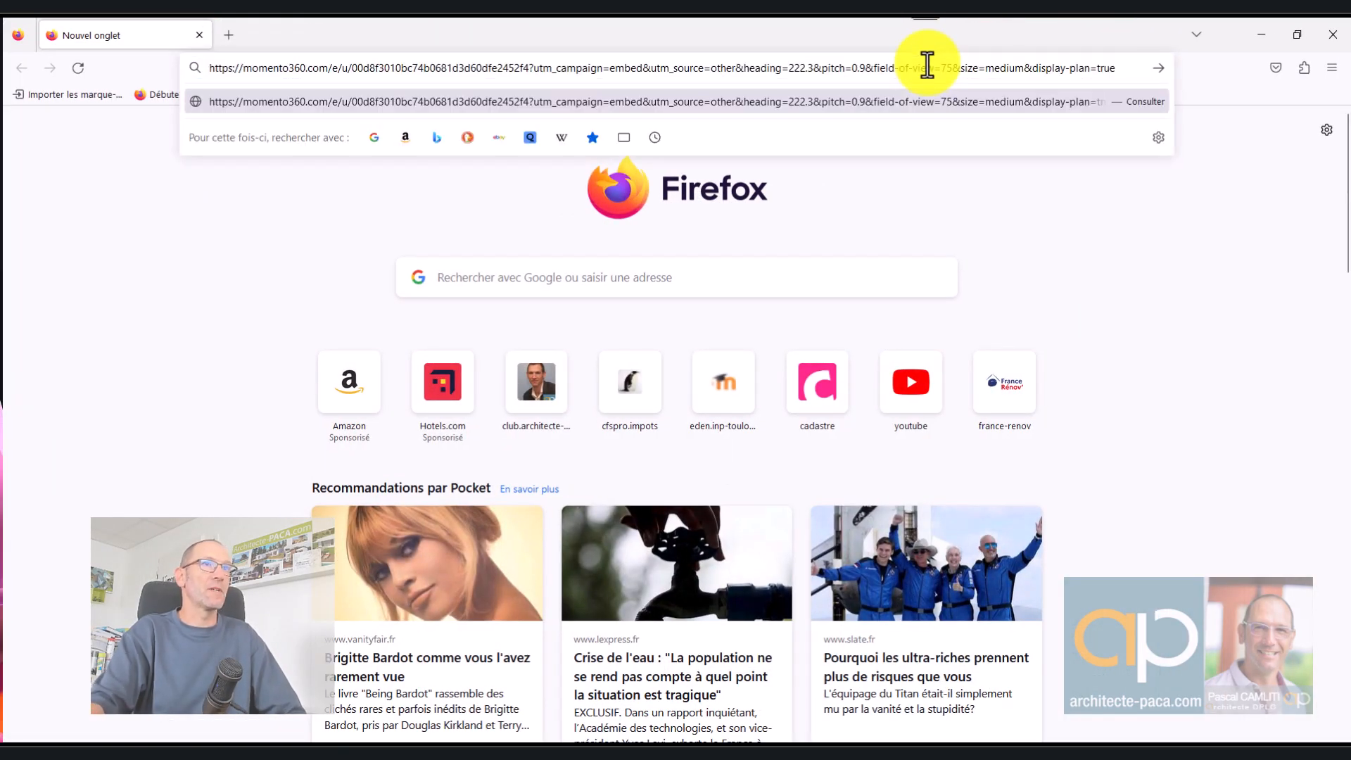
key(Return)
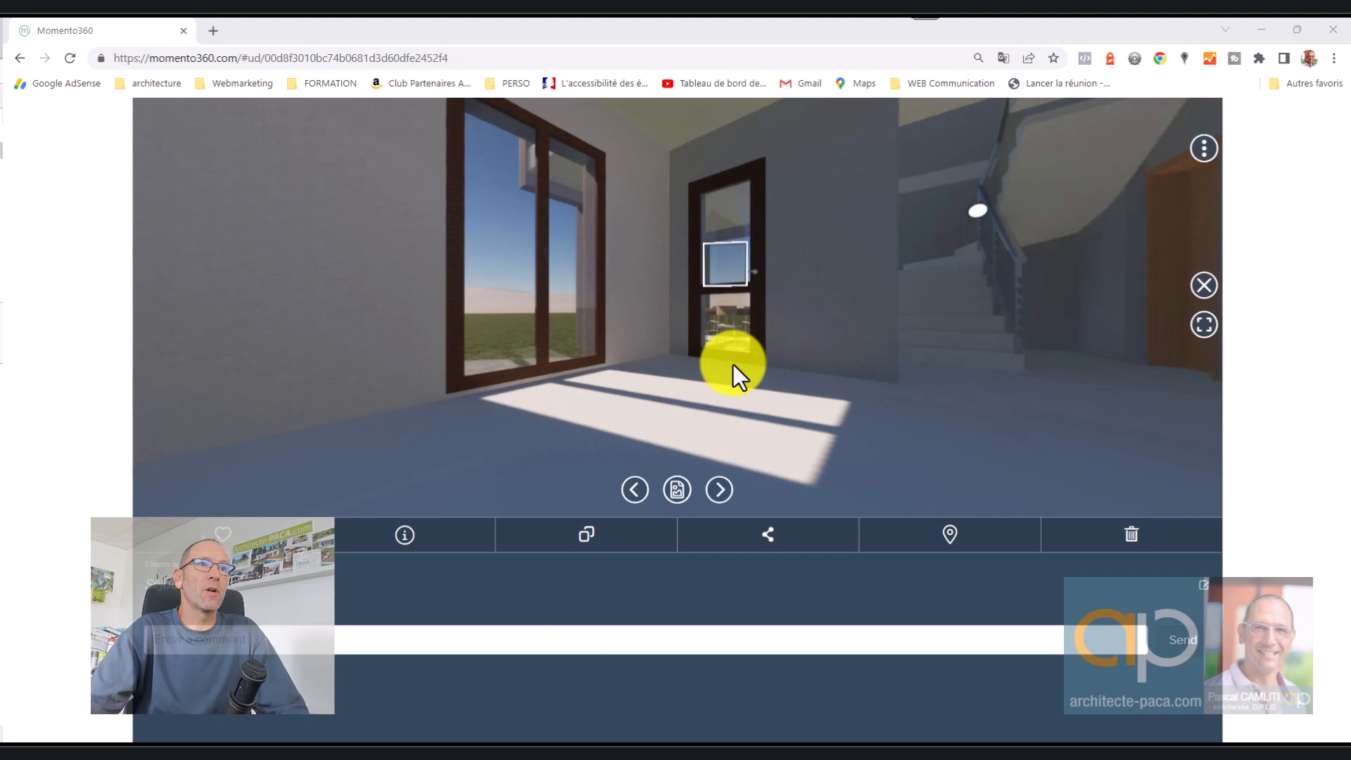
Tour from the Séjour panorama through the Exterieur hotspot, and from there through the pushpin hotspot to the upper terrace.
drag(733, 365, 602, 386)
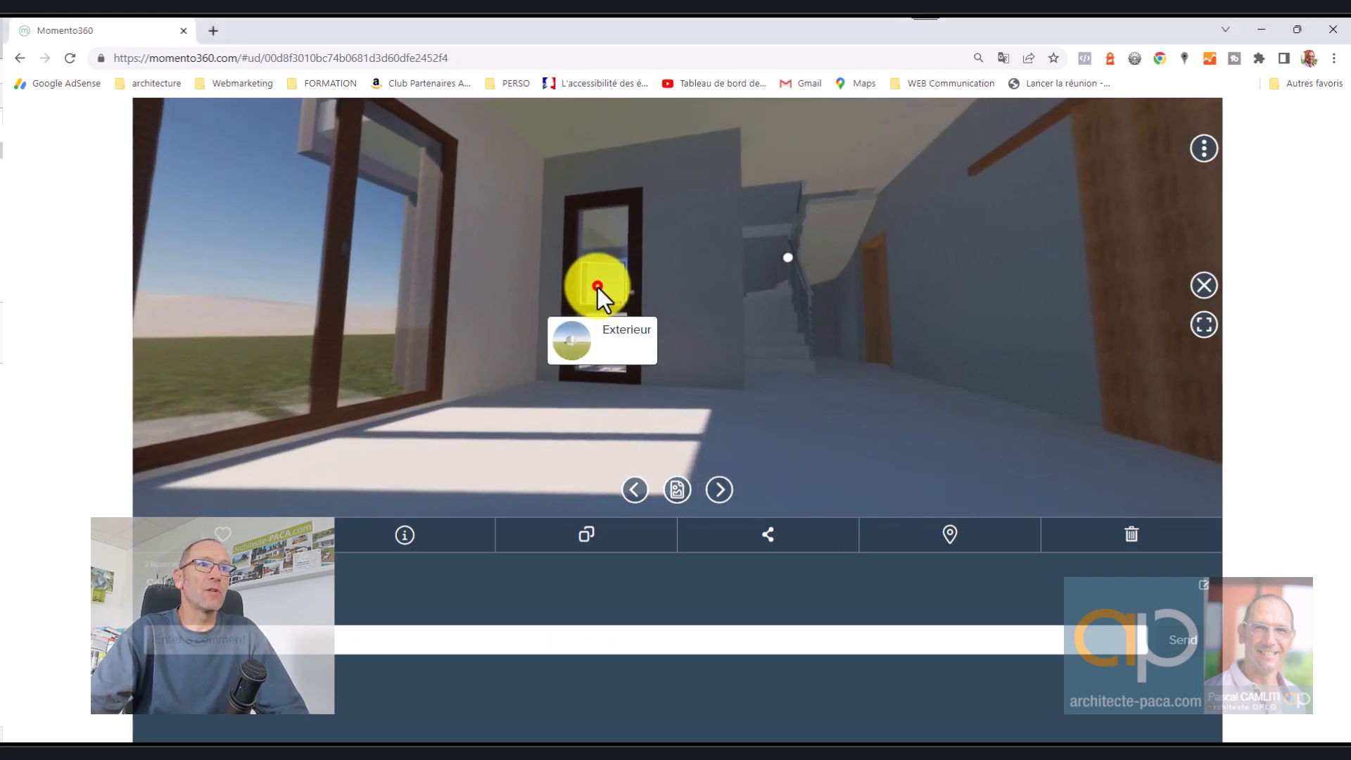
click(598, 287)
click(665, 430)
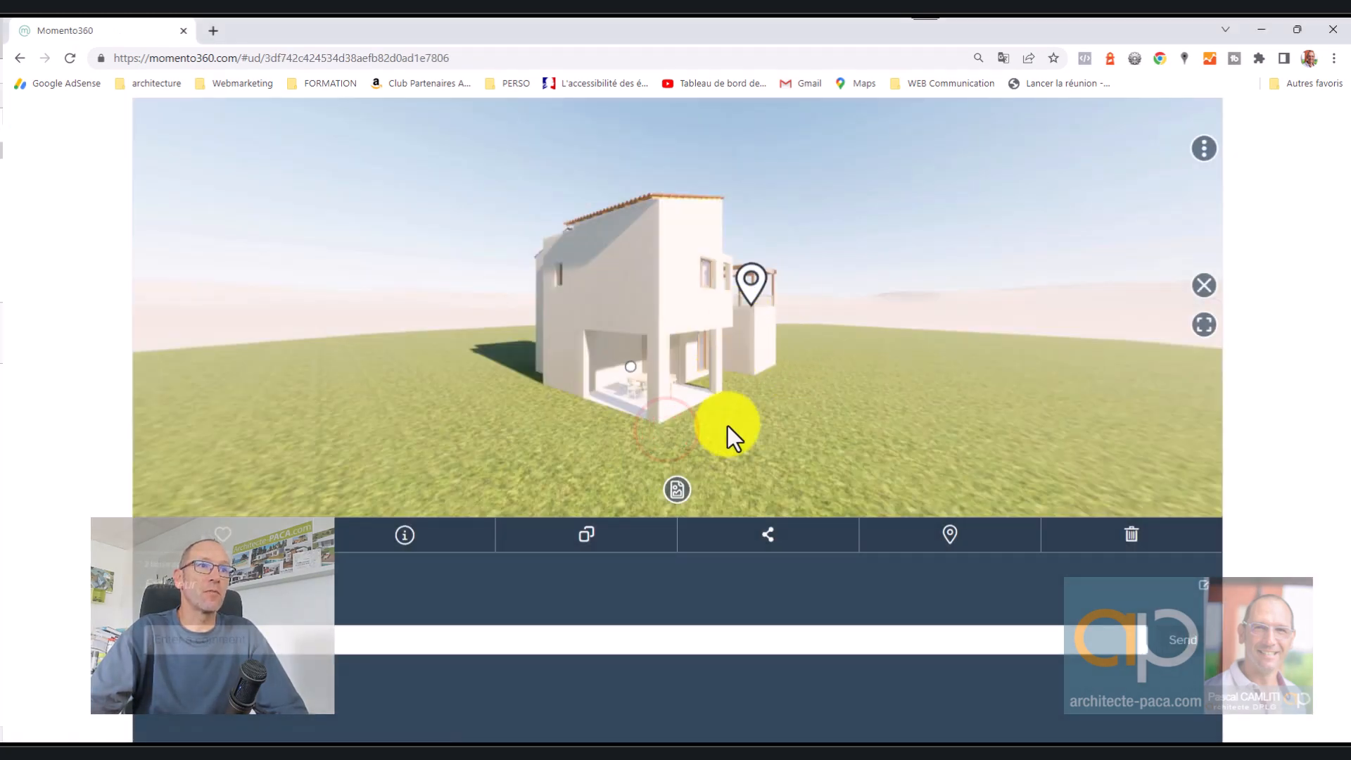
click(753, 285)
click(730, 389)
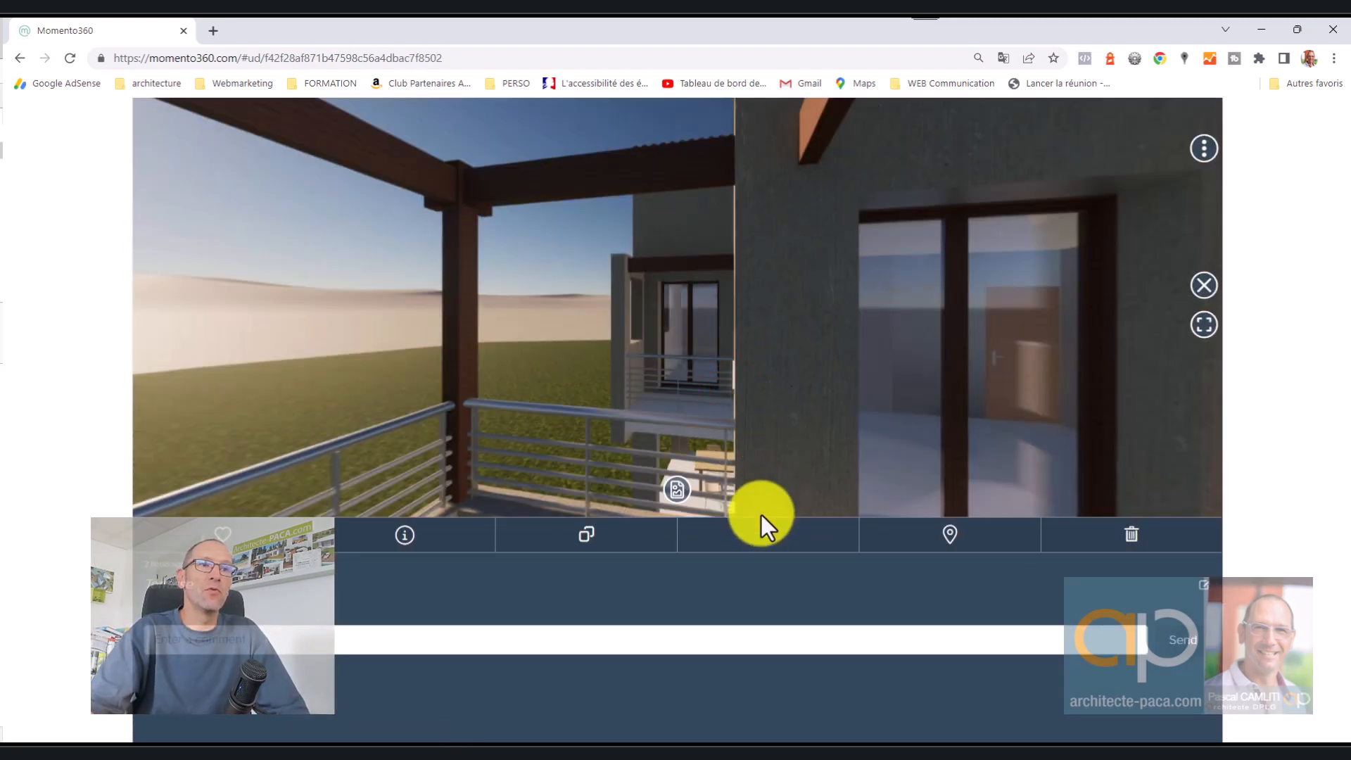
View the upper terrace panorama's share/embed link options, and return to the Projet TUTO folder.
click(768, 536)
click(770, 650)
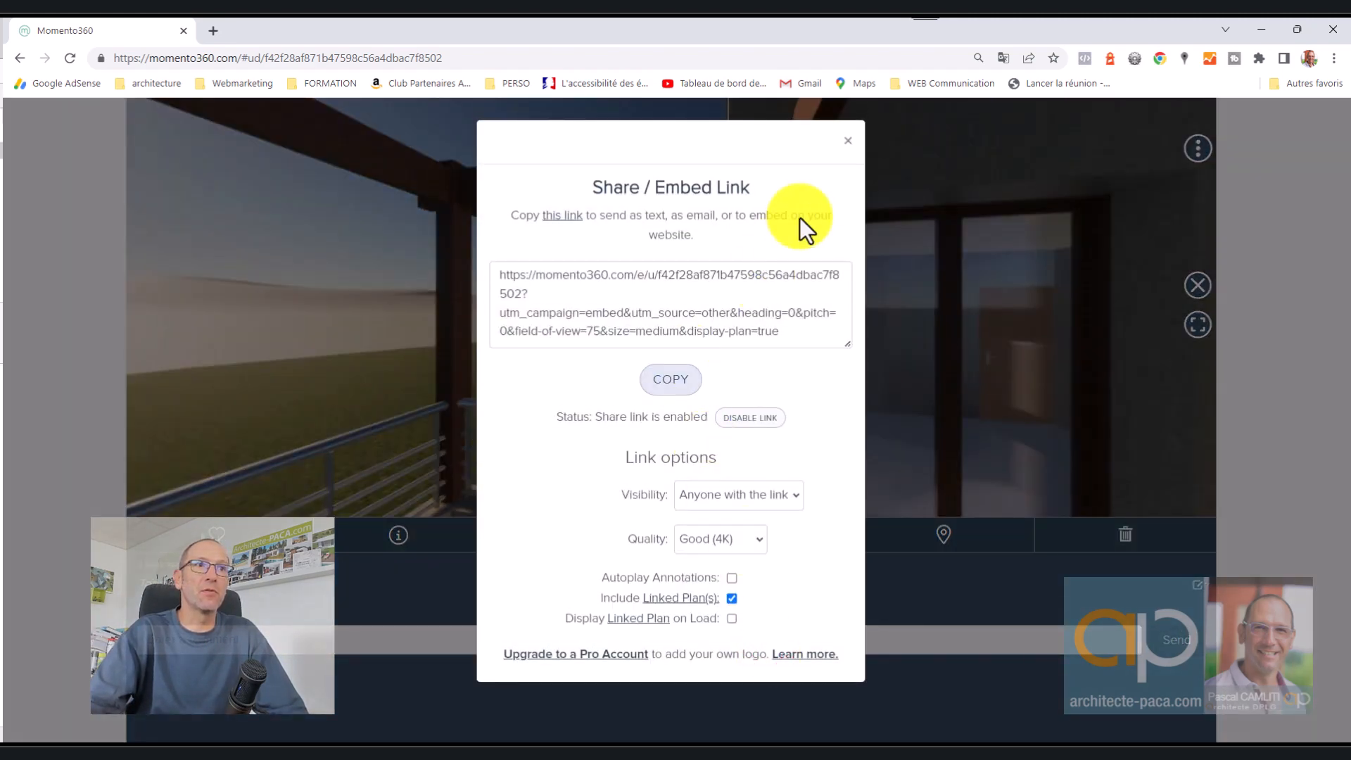
click(848, 140)
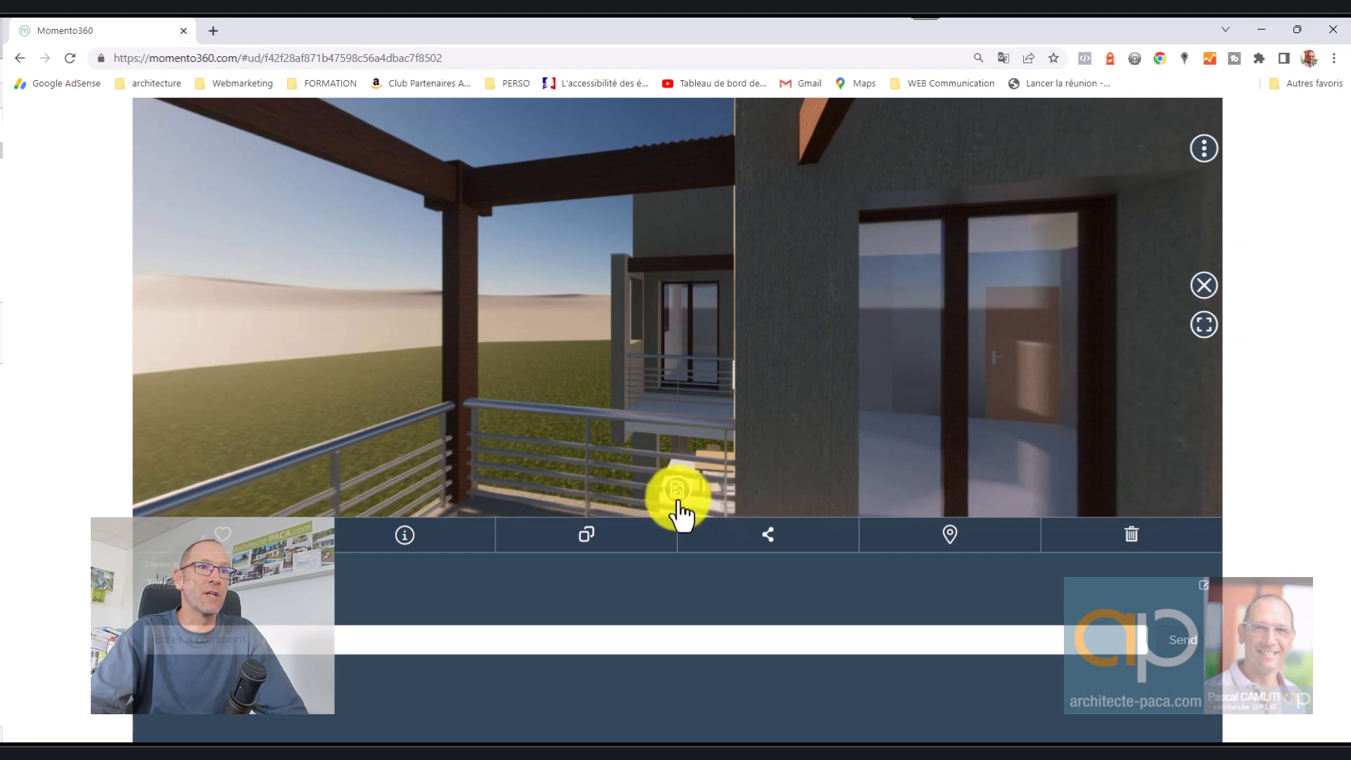
click(1203, 285)
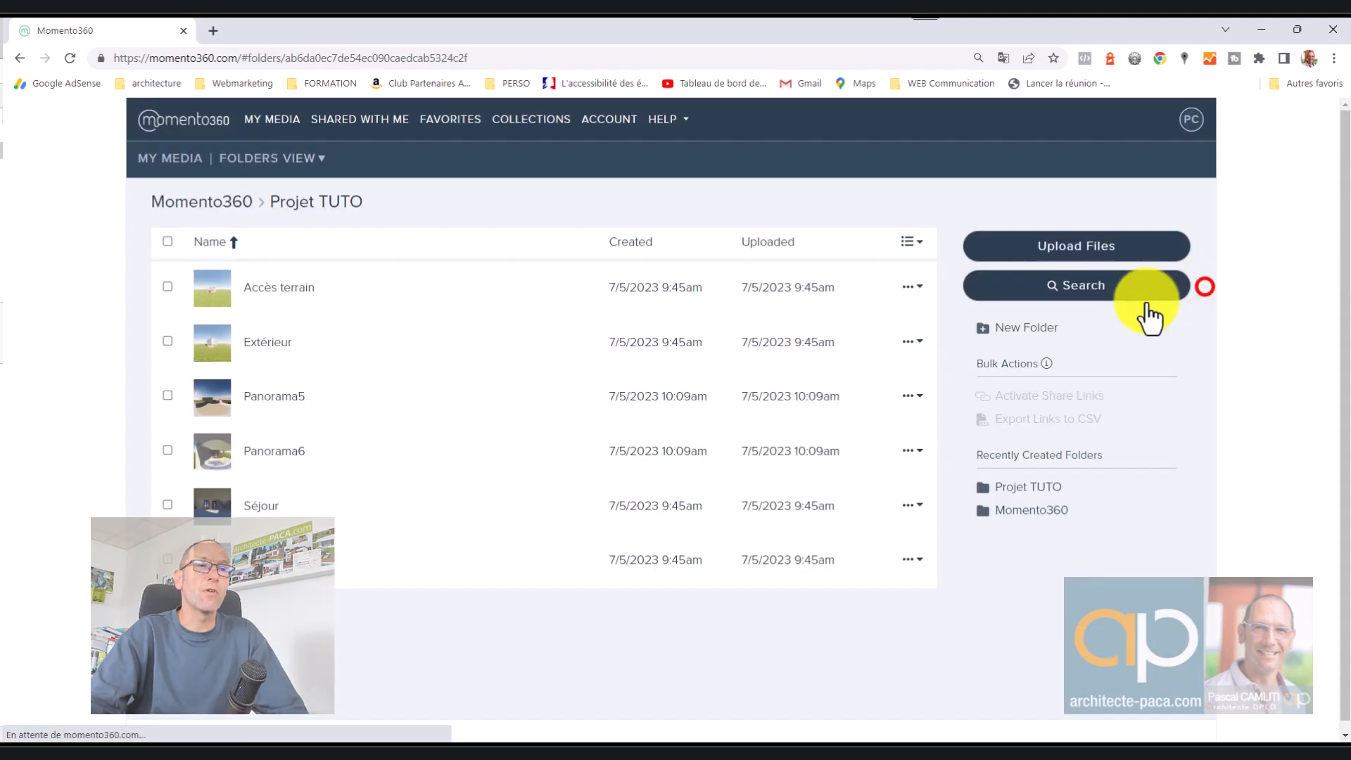
Open the Séjour panorama, turn to the Entrée hotspot on the window and follow it to the outside view.
click(262, 504)
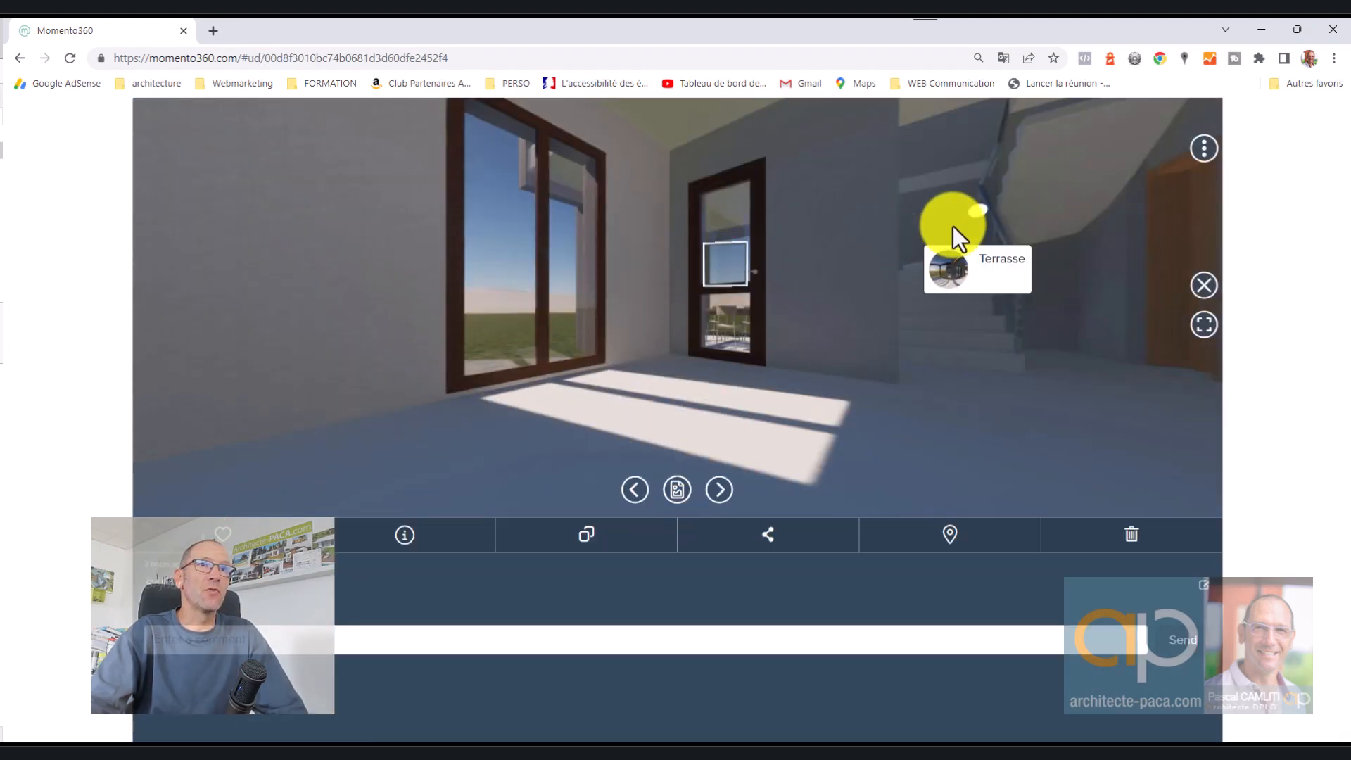
drag(1049, 217, 880, 272)
drag(962, 268, 862, 309)
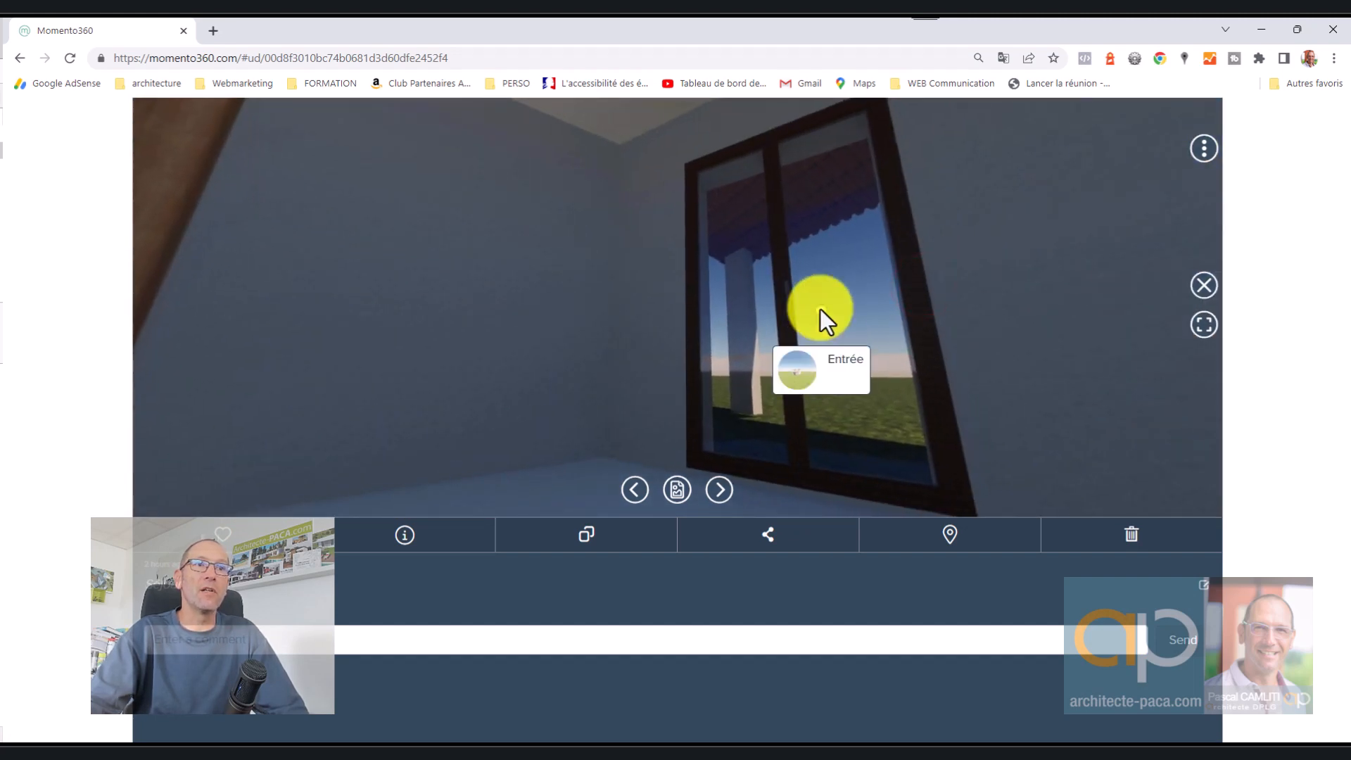
click(823, 312)
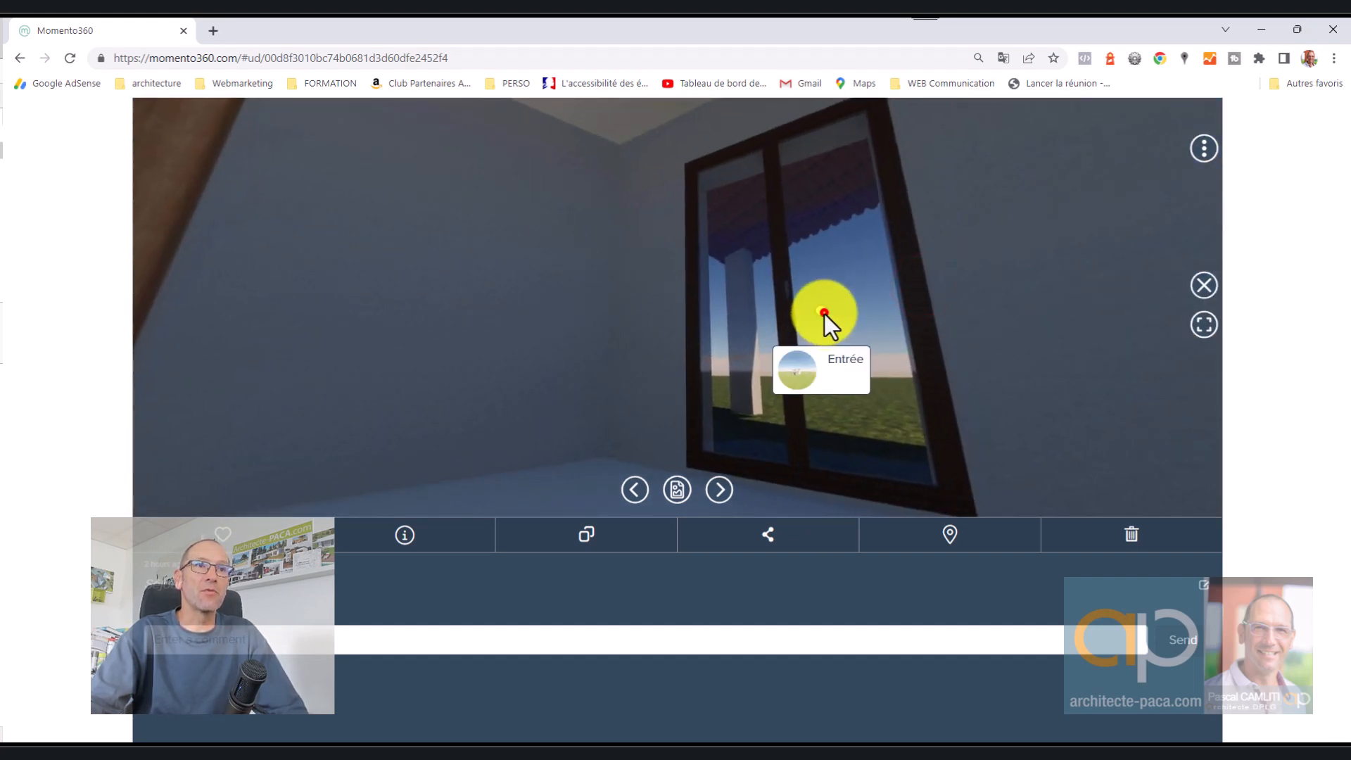
click(736, 394)
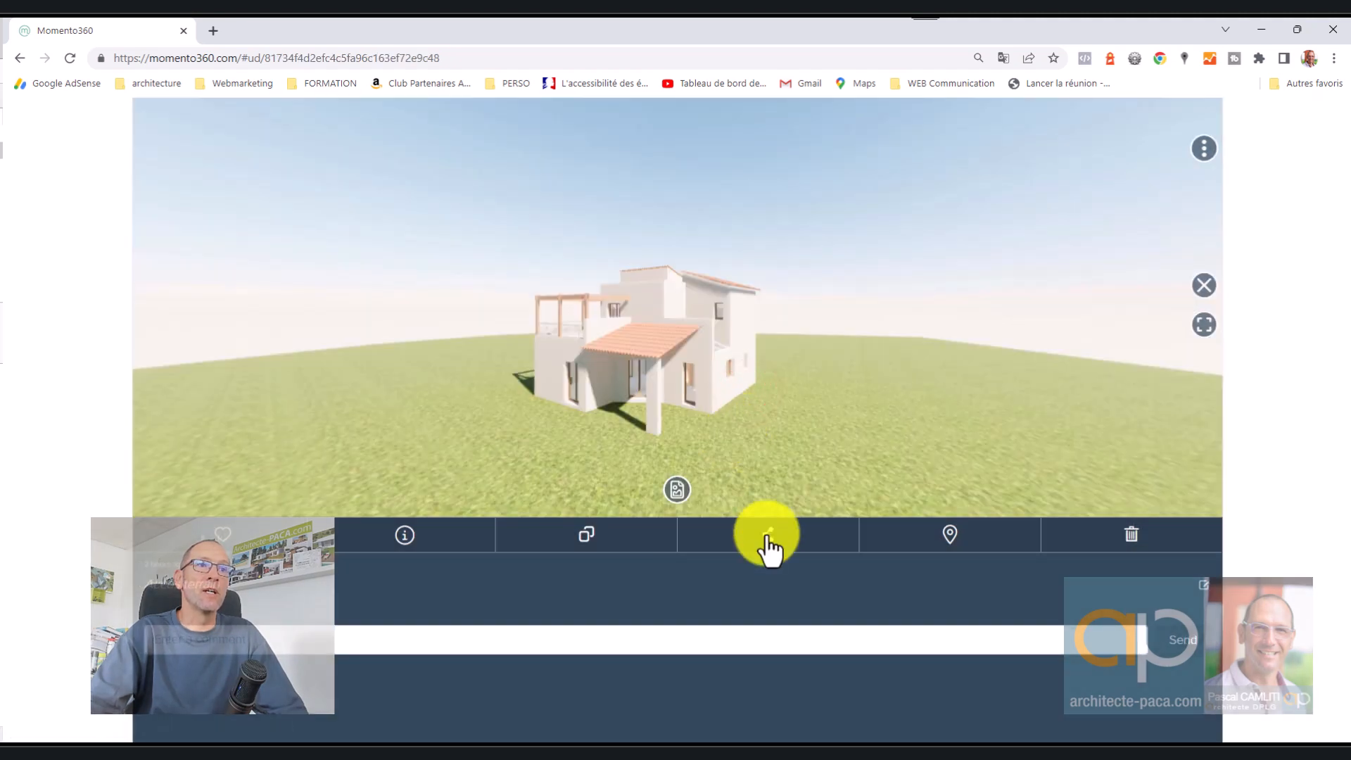
Review the share/embed link options of the outside entrance panorama, and return to the Projet TUTO folder.
click(767, 536)
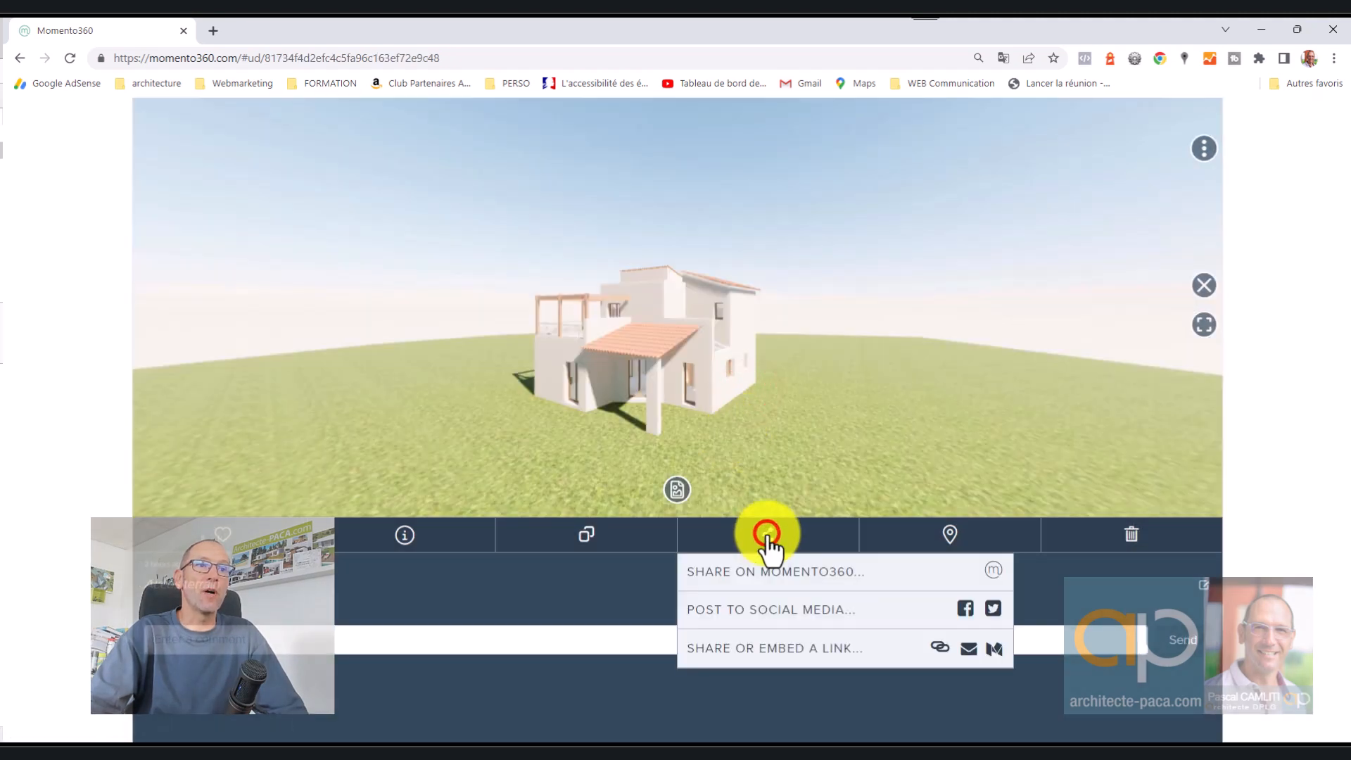
click(752, 651)
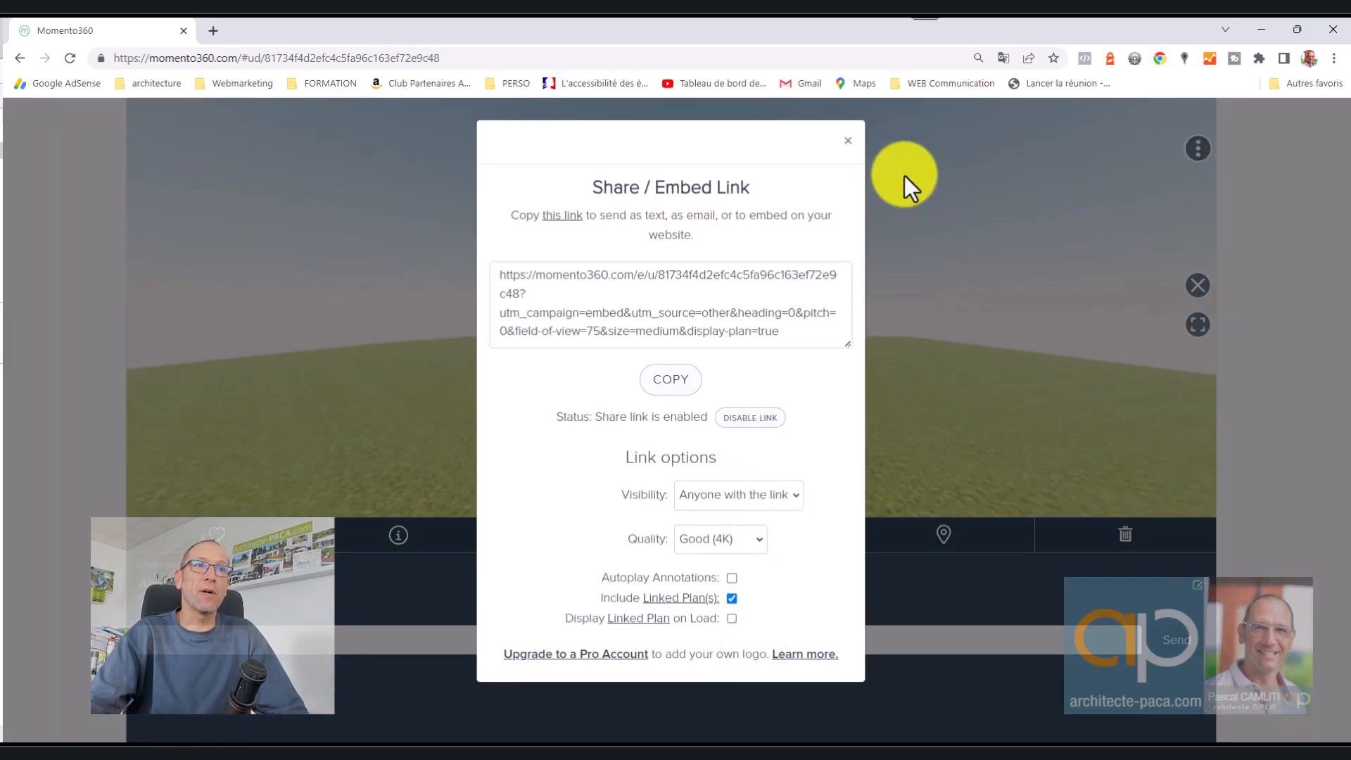
click(847, 141)
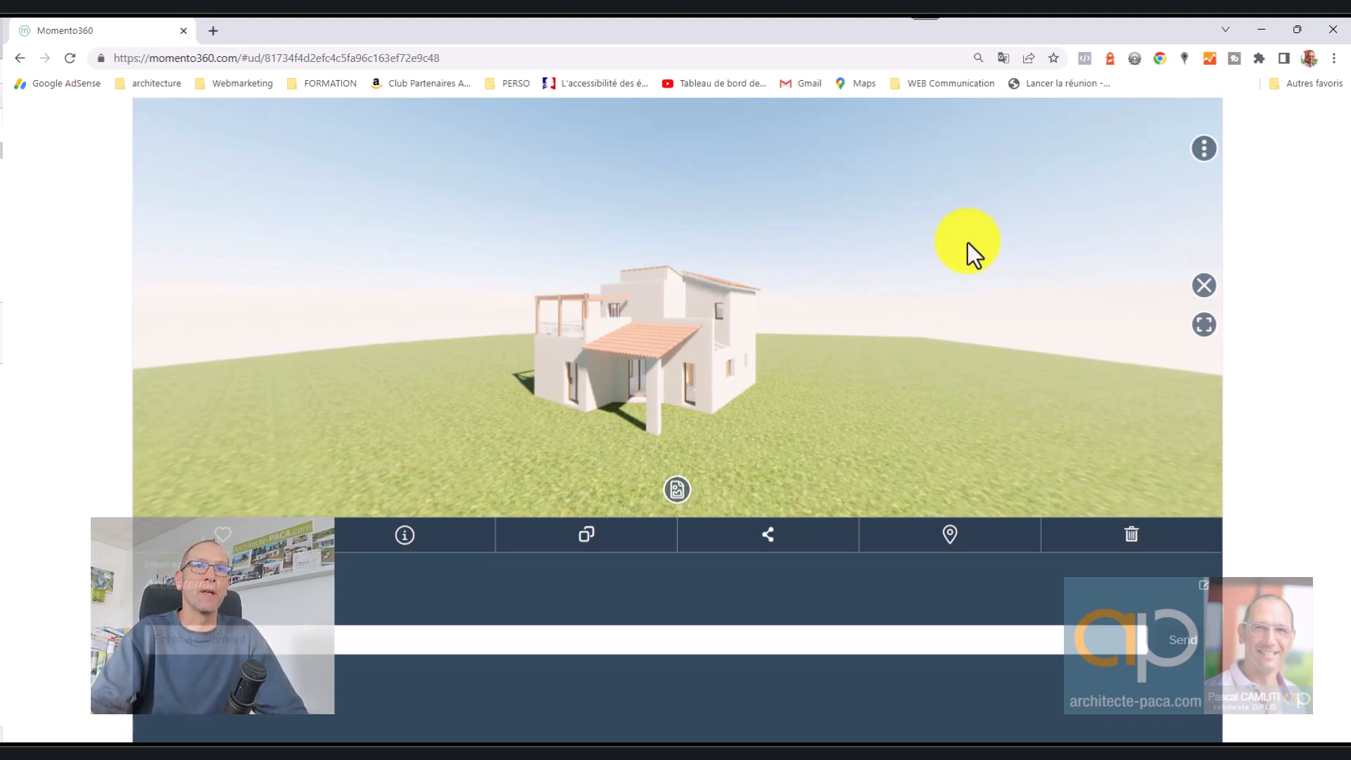
click(1204, 285)
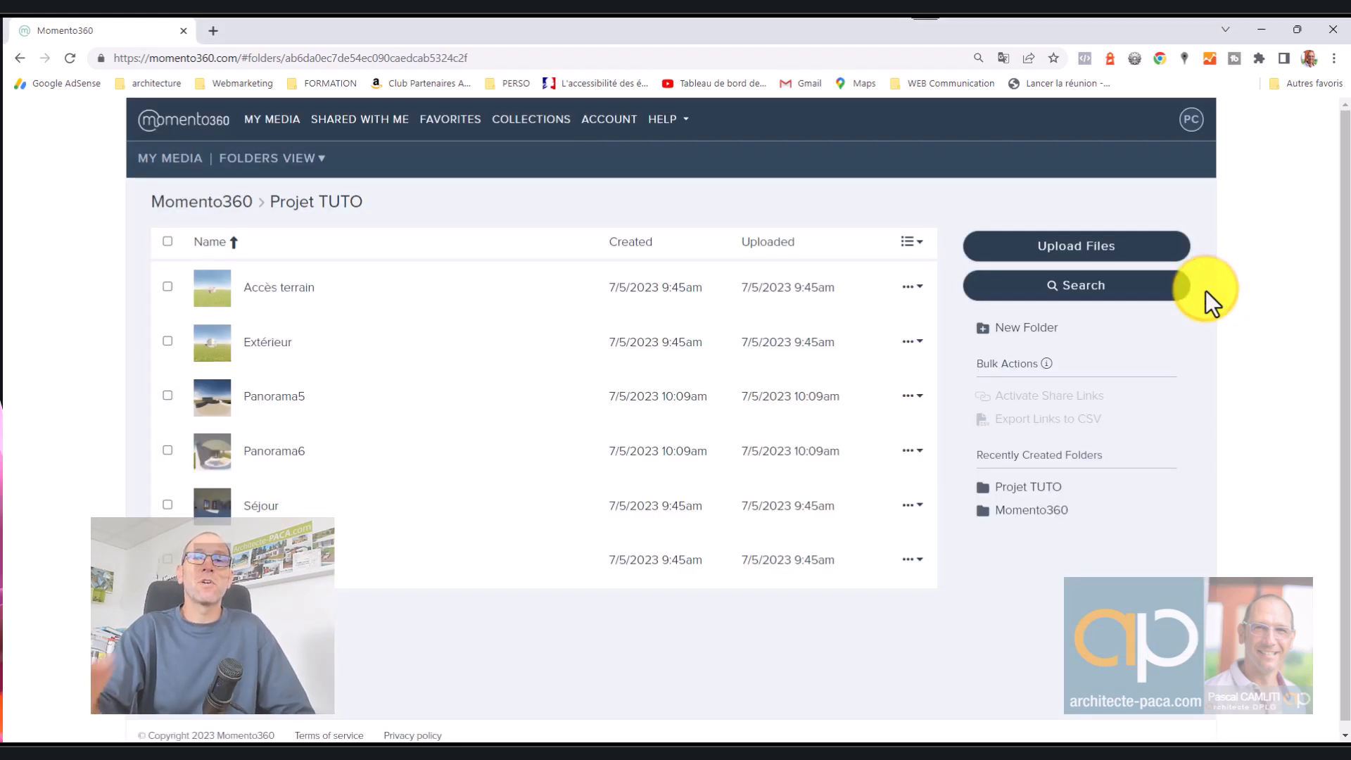